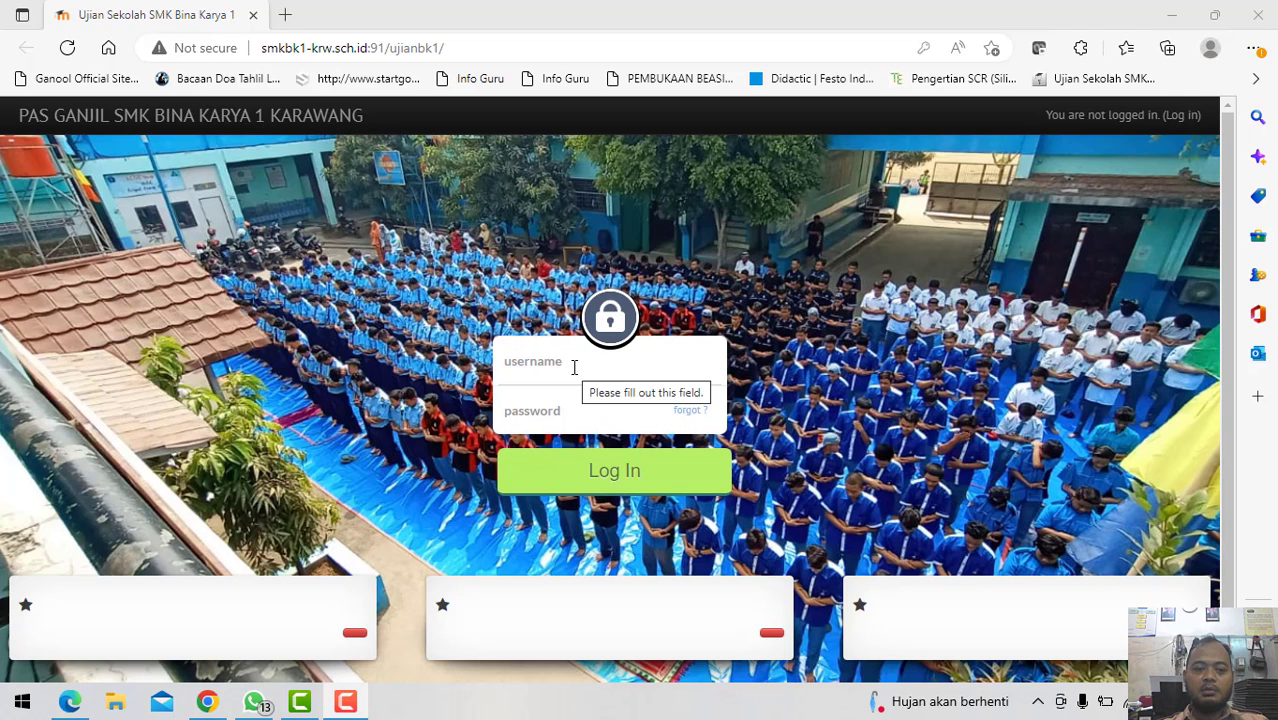
Step: Log in to the exam site with the teacher's username and the saved account password
click(541, 357)
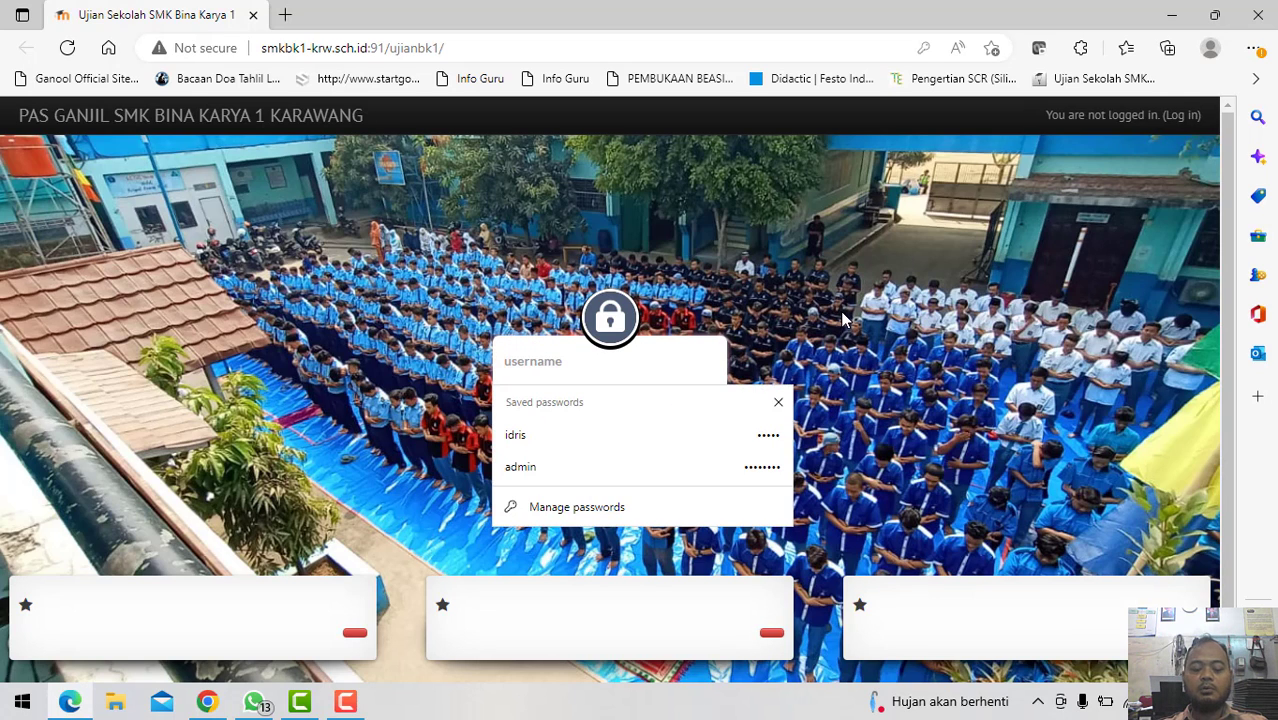
text(idri)
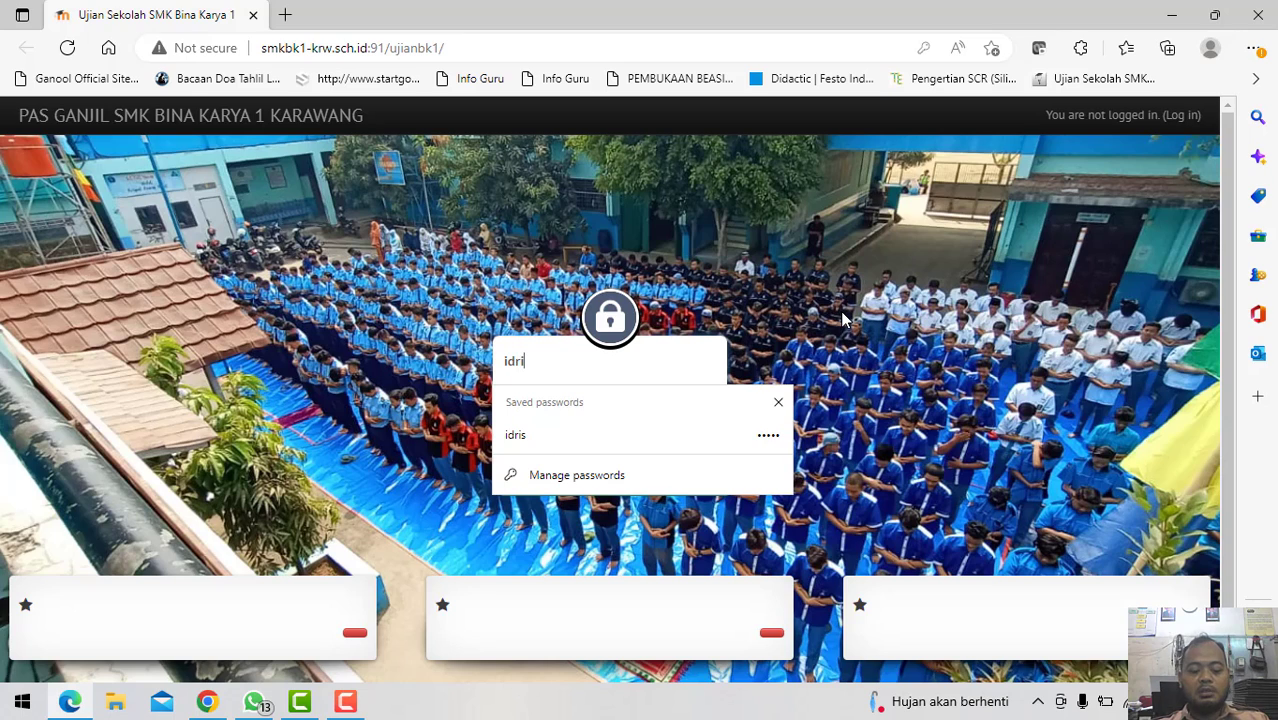
text(s)
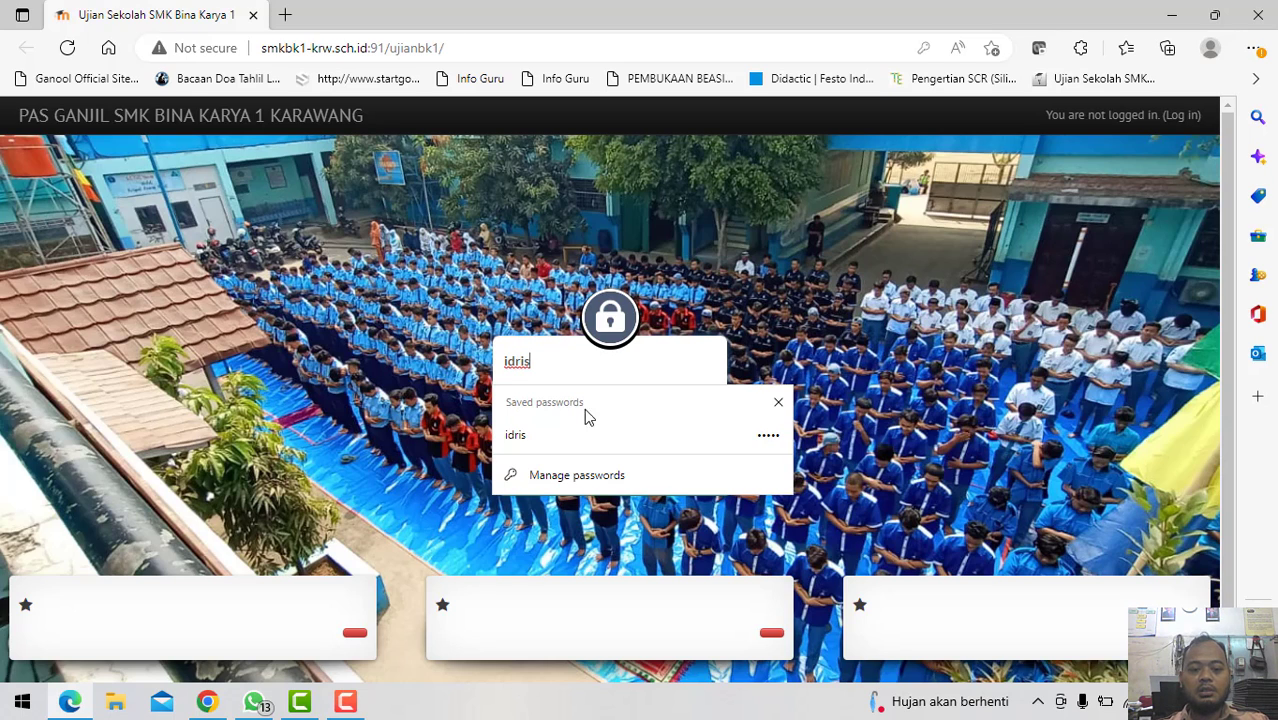
click(650, 434)
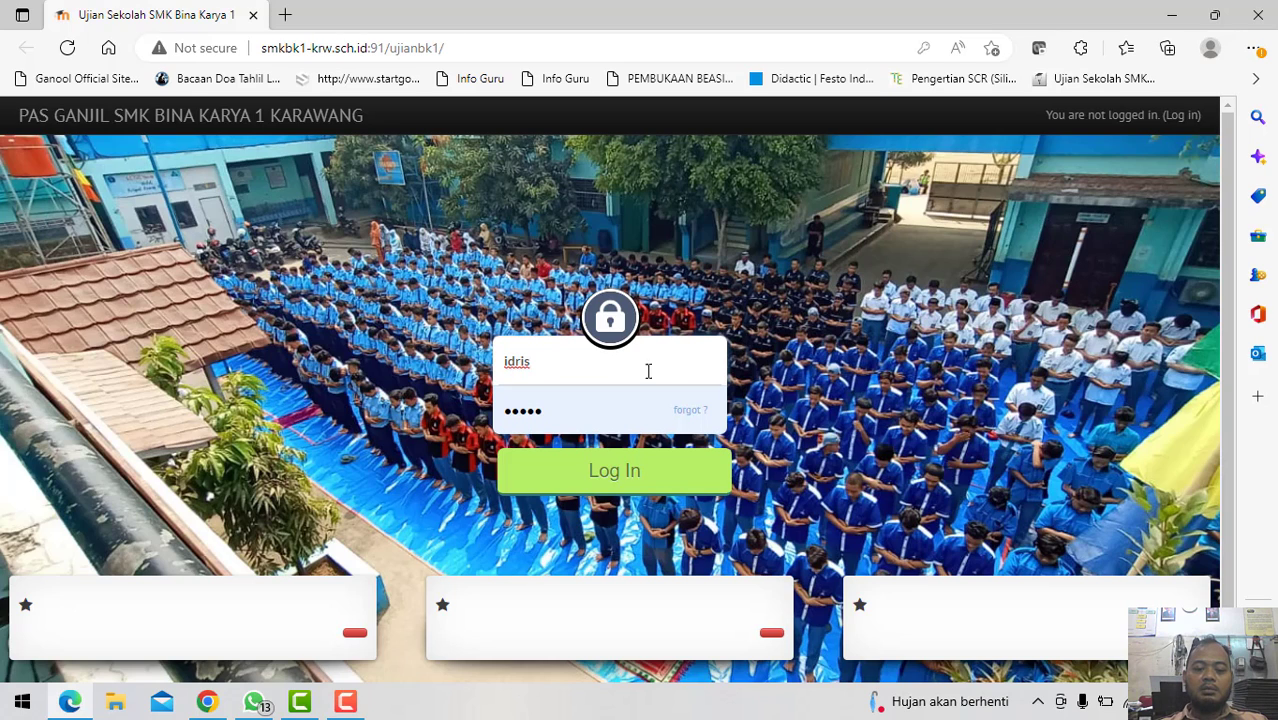
click(620, 484)
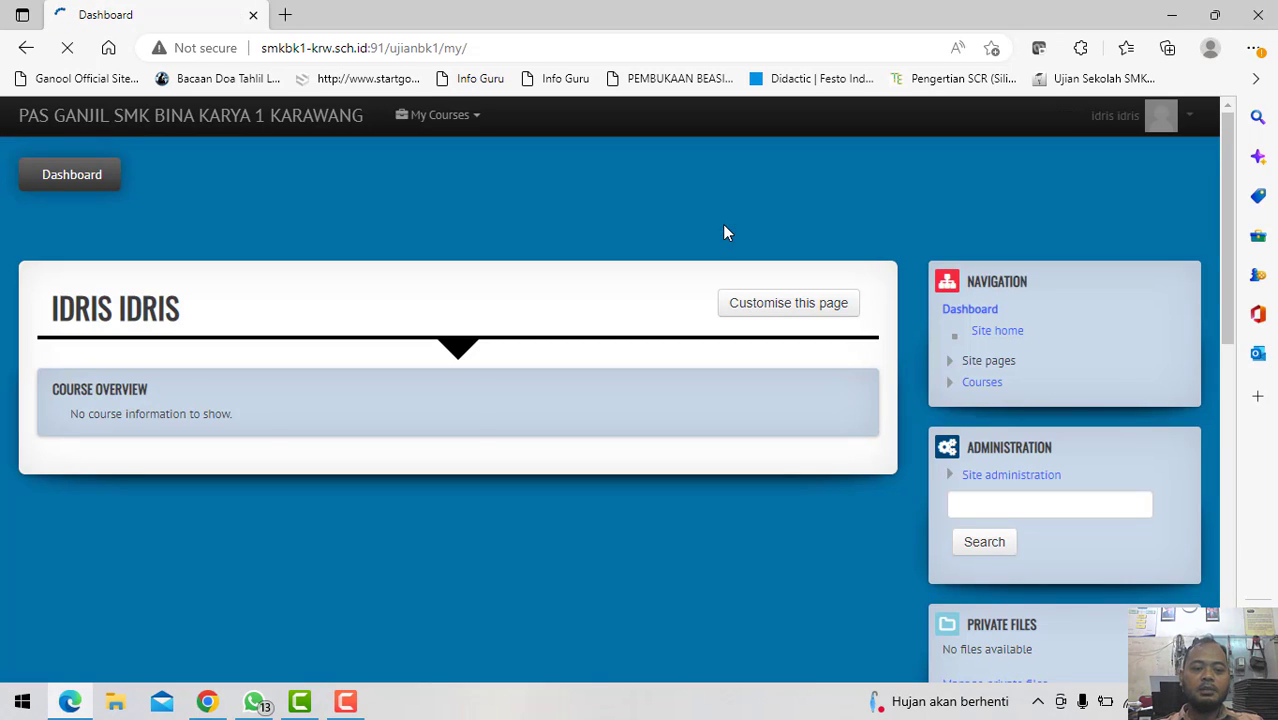
Step: Open the IPAS 10 course from the list of all courses
click(988, 385)
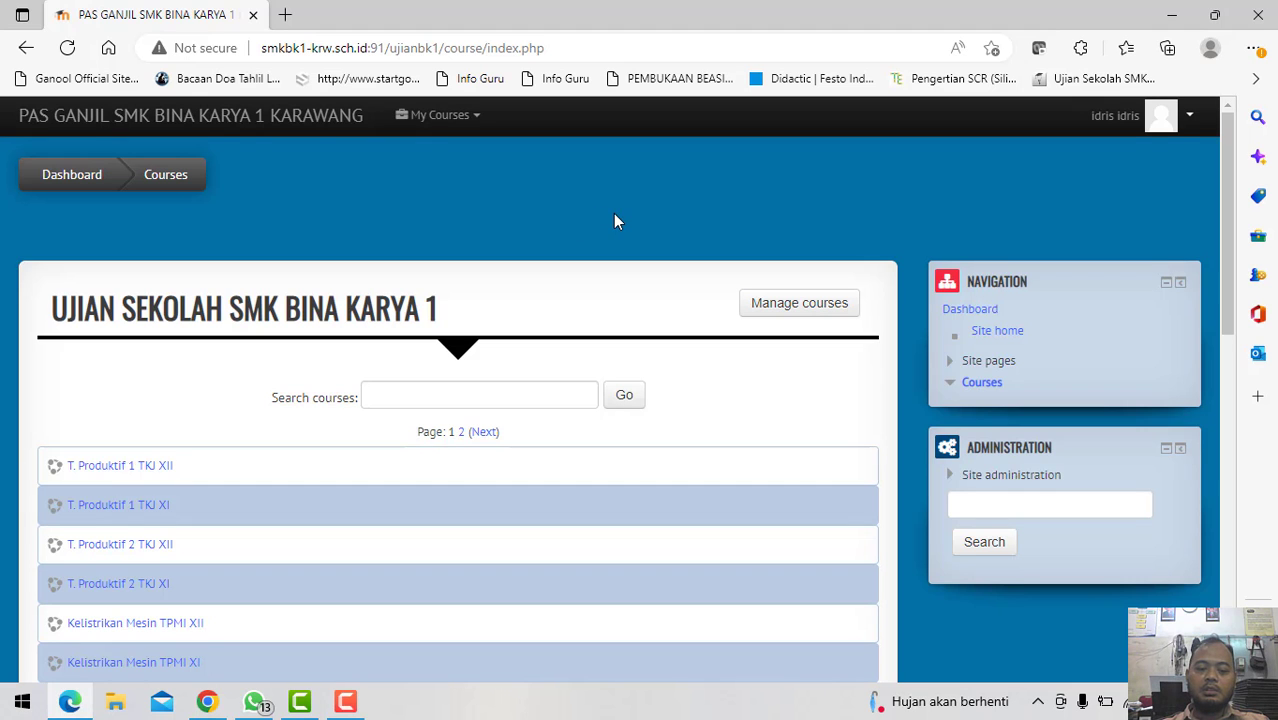
scroll(614, 216, down, 10)
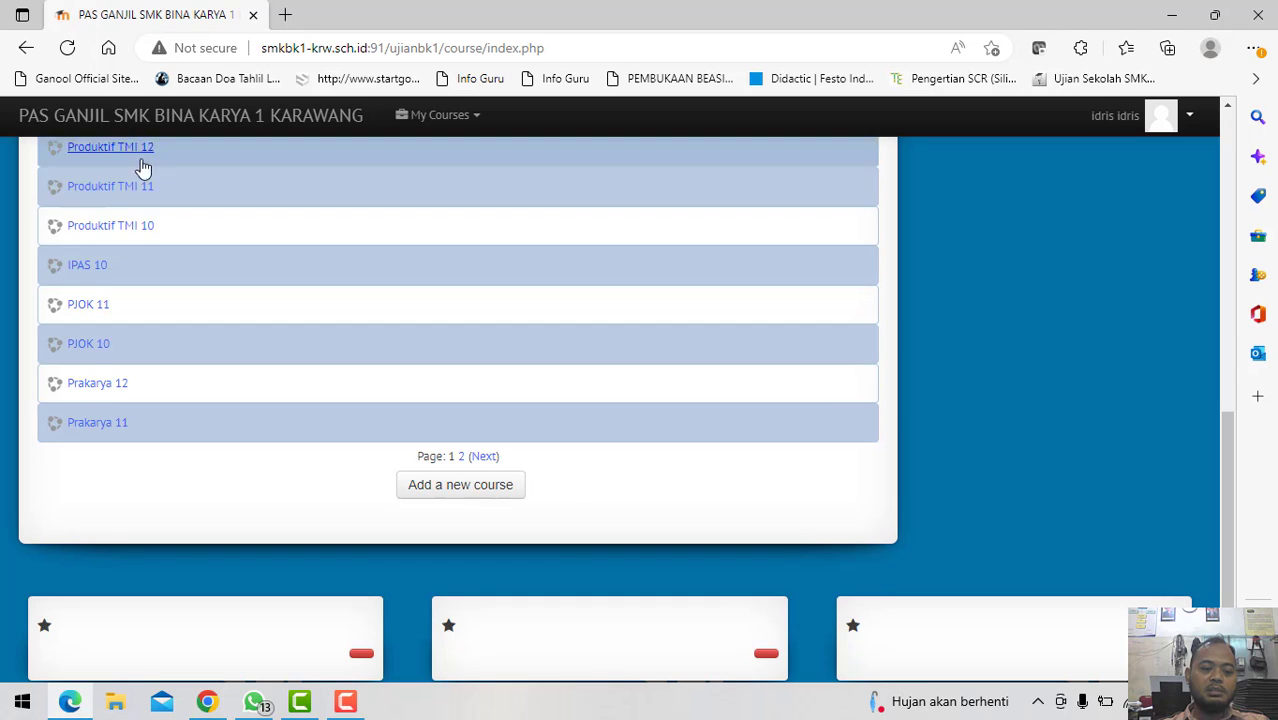
scroll(260, 334, up, 4)
scroll(260, 334, down, 4)
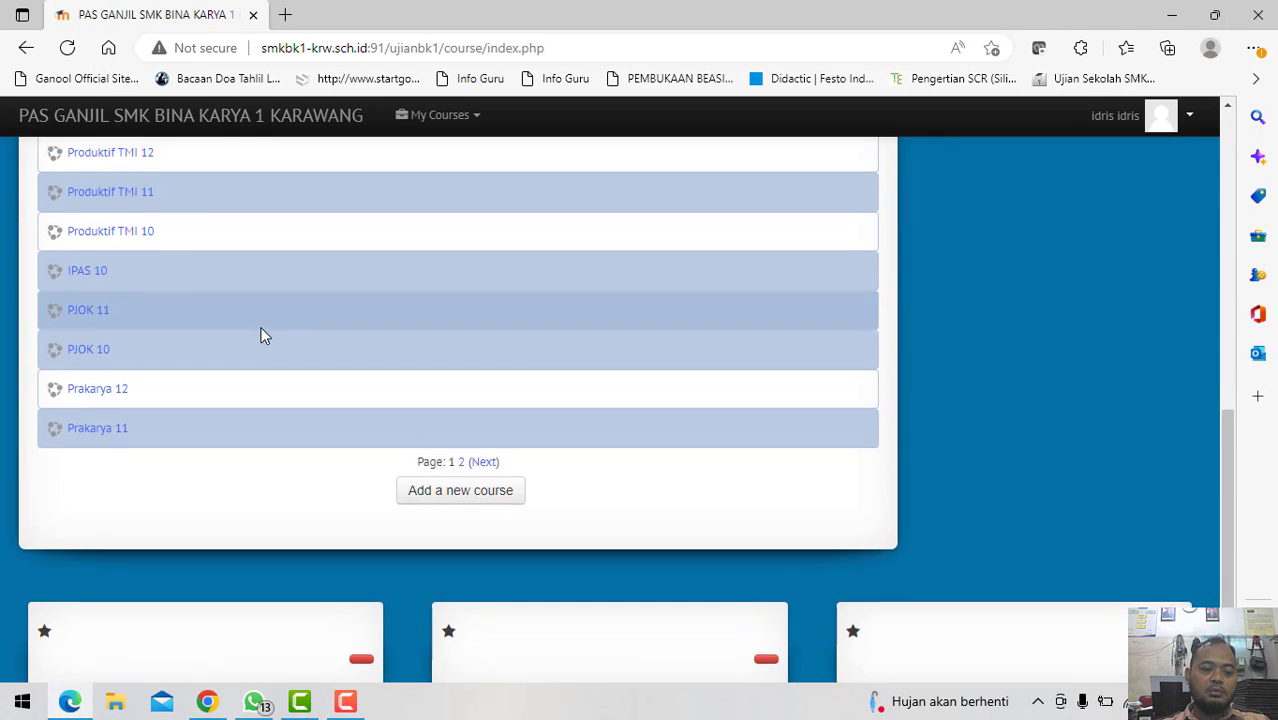
scroll(261, 333, up, 4)
scroll(260, 334, up, 3)
scroll(260, 334, down, 8)
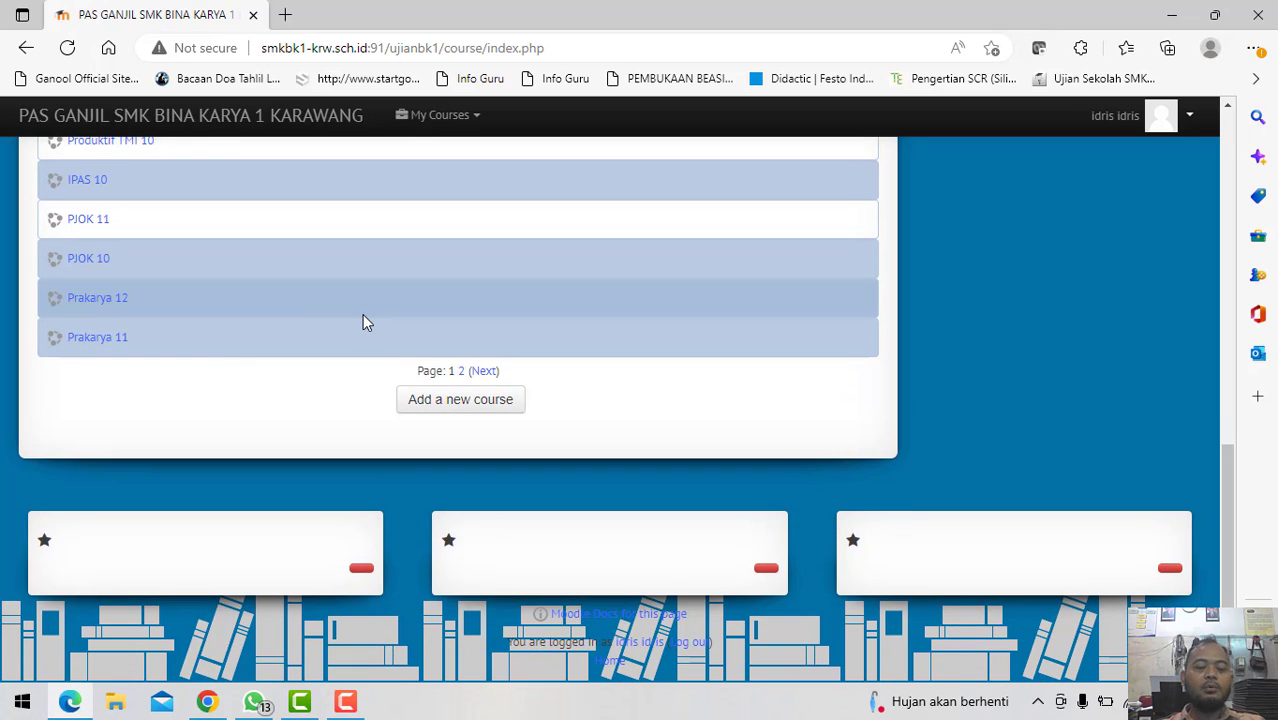
scroll(501, 371, up, 1)
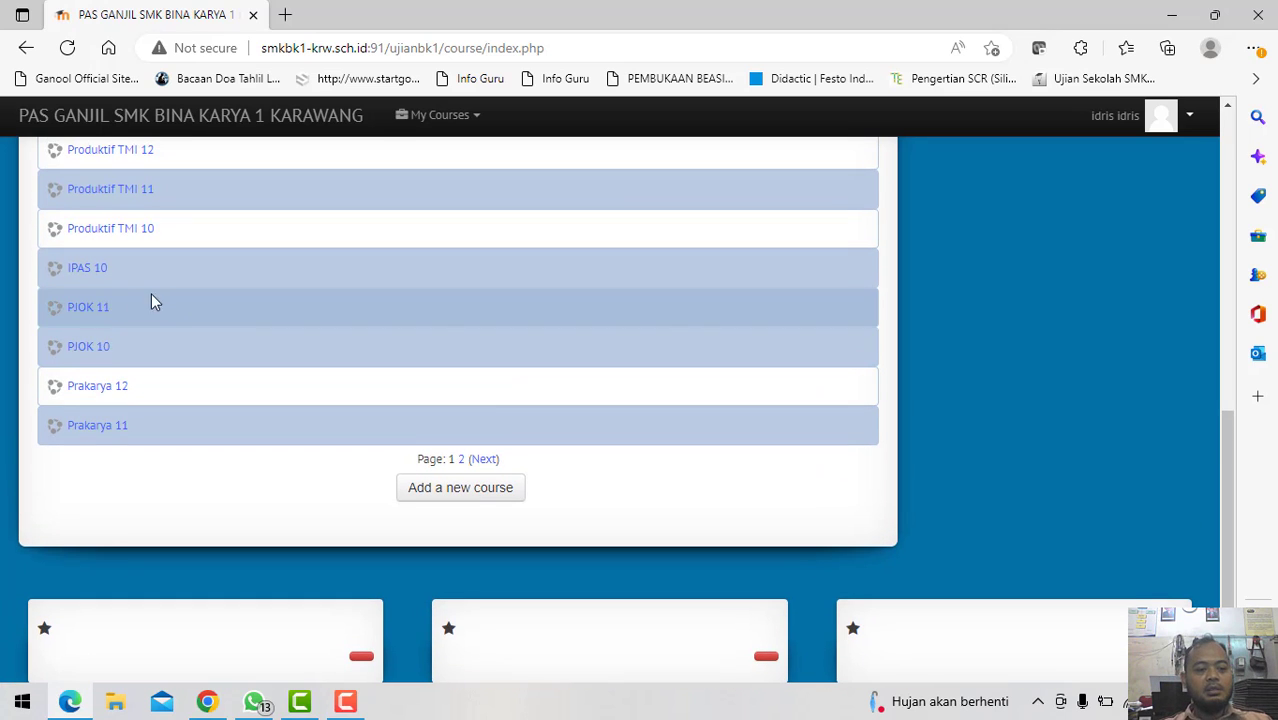
click(93, 273)
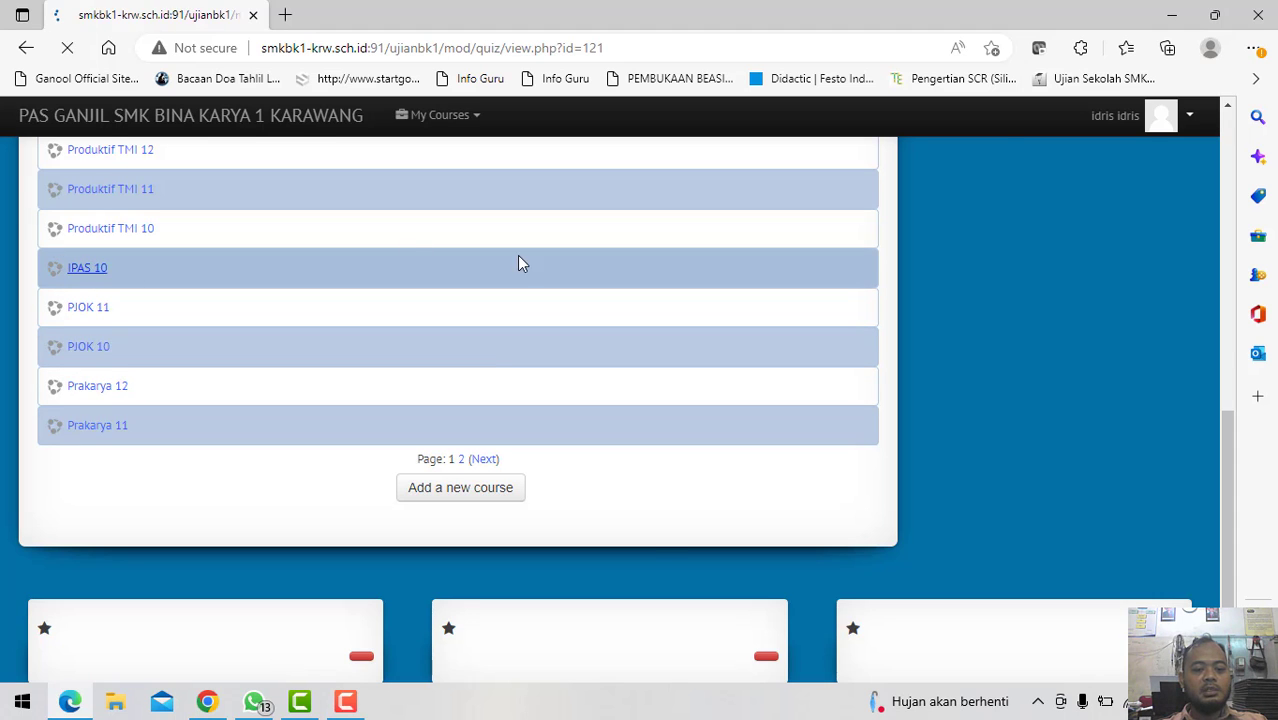
Step: Open a preview of the IPAS 10 quiz and decline the offer to translate the page
scroll(297, 360, down, 3)
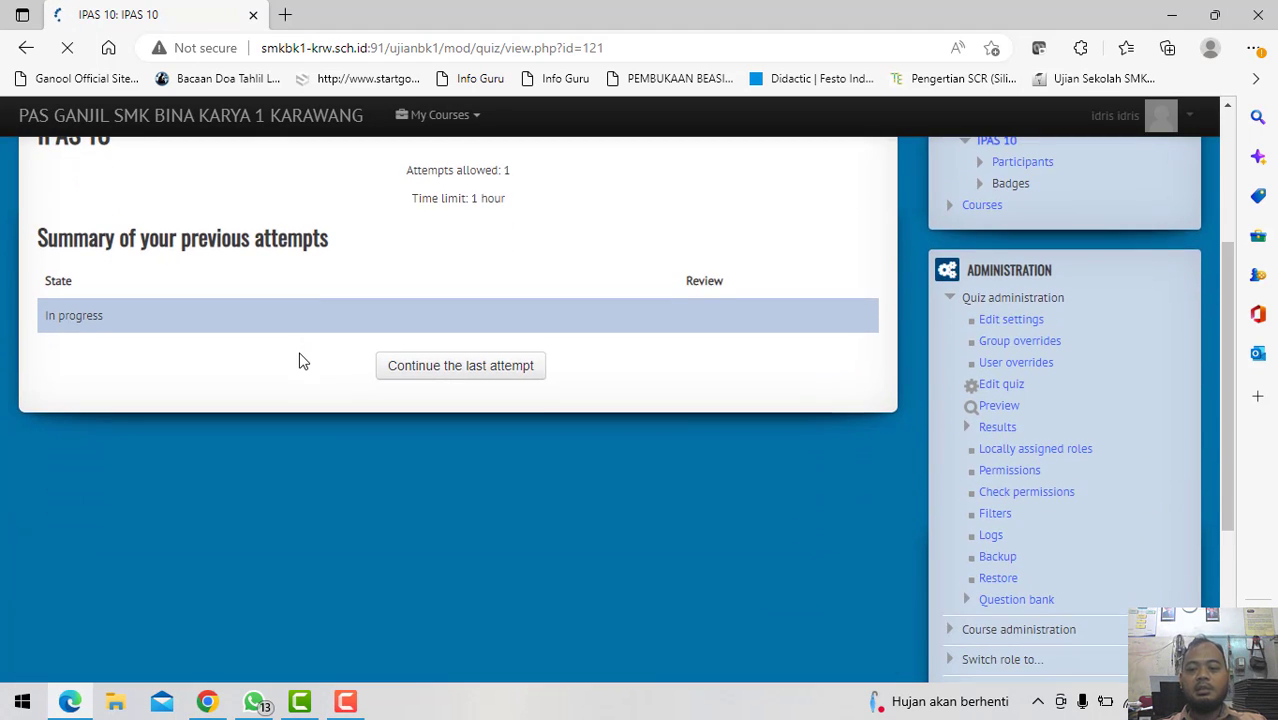
click(997, 406)
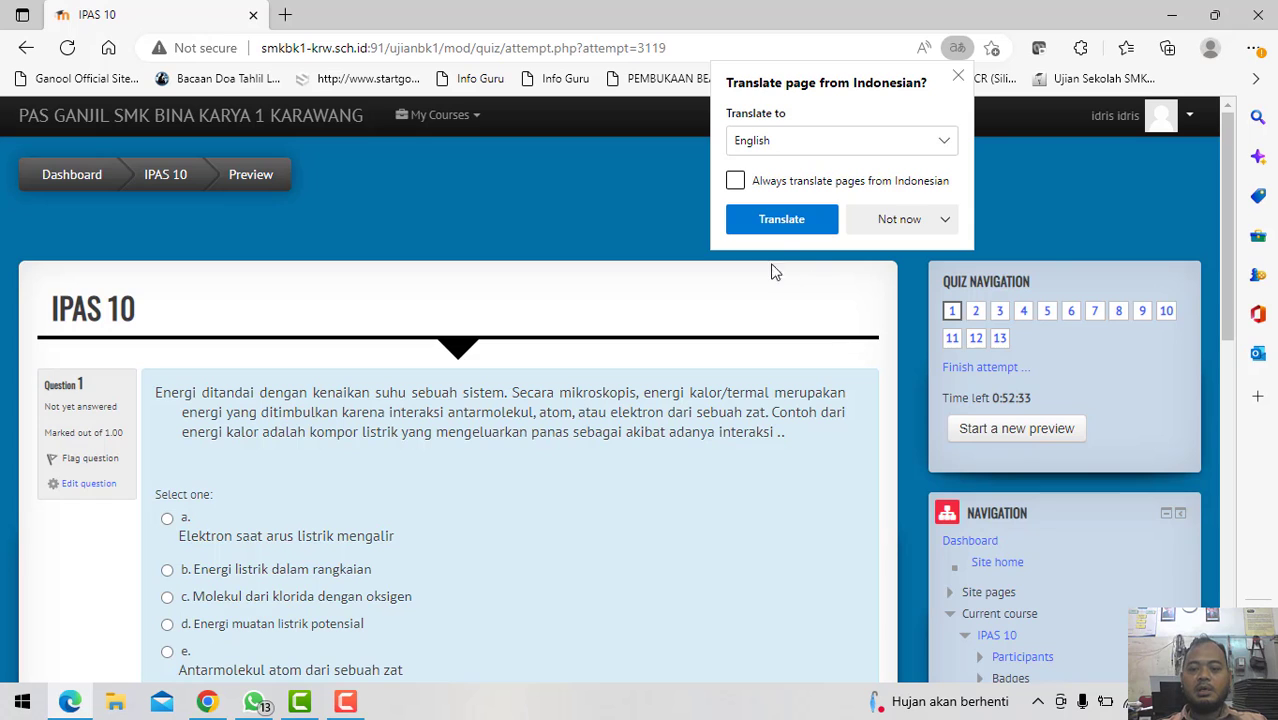
click(879, 221)
click(905, 256)
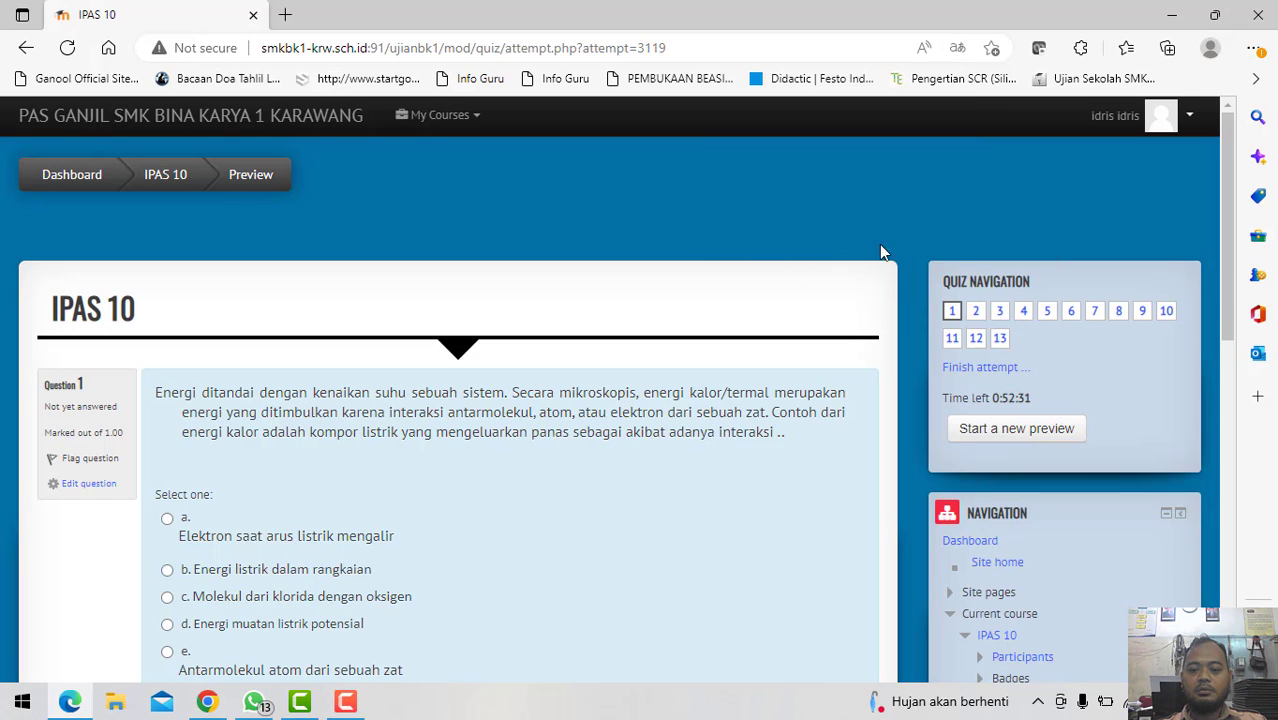
scroll(620, 377, down, 2)
scroll(271, 342, up, 2)
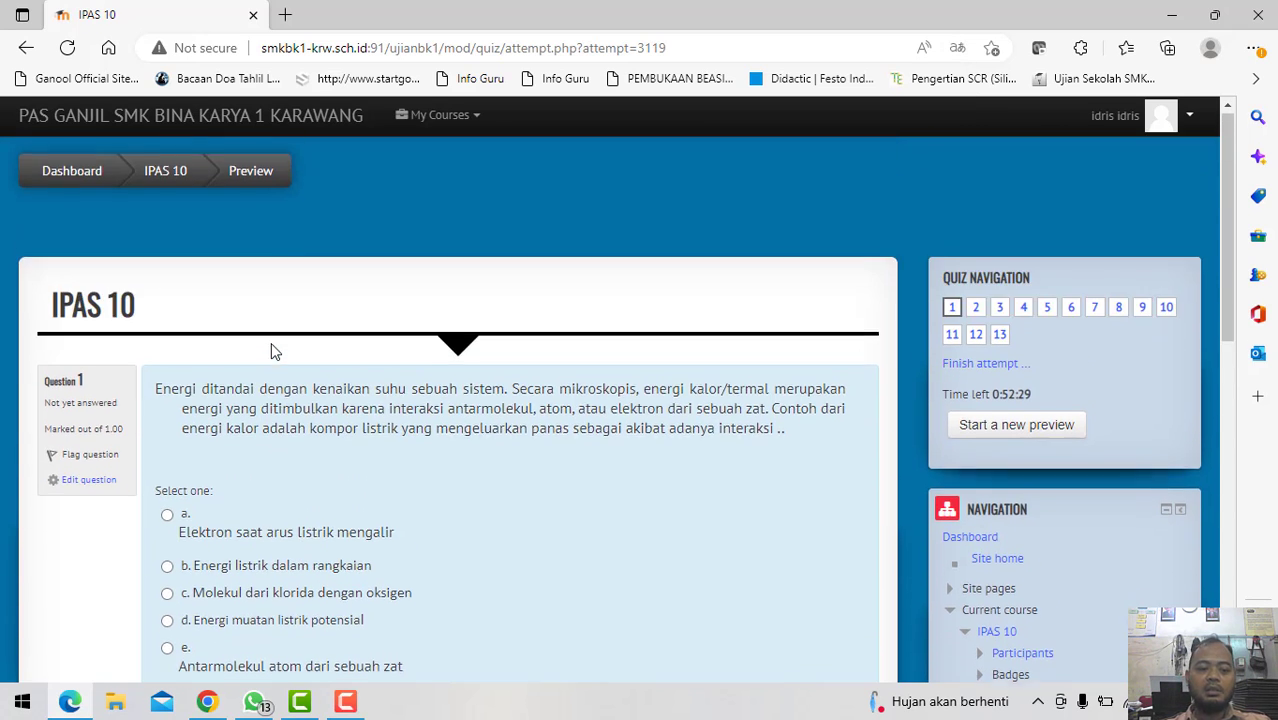
Step: Go to question 13 of the quiz preview and decline the page translation again
click(974, 311)
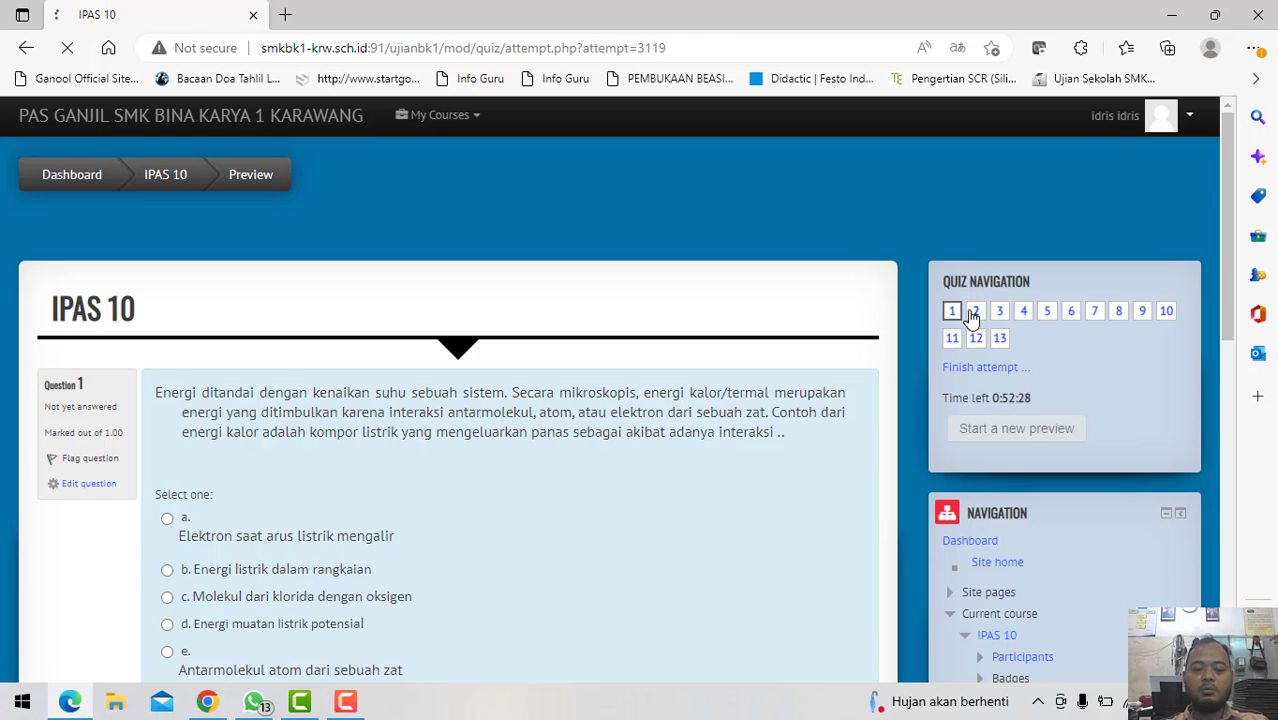
click(1000, 340)
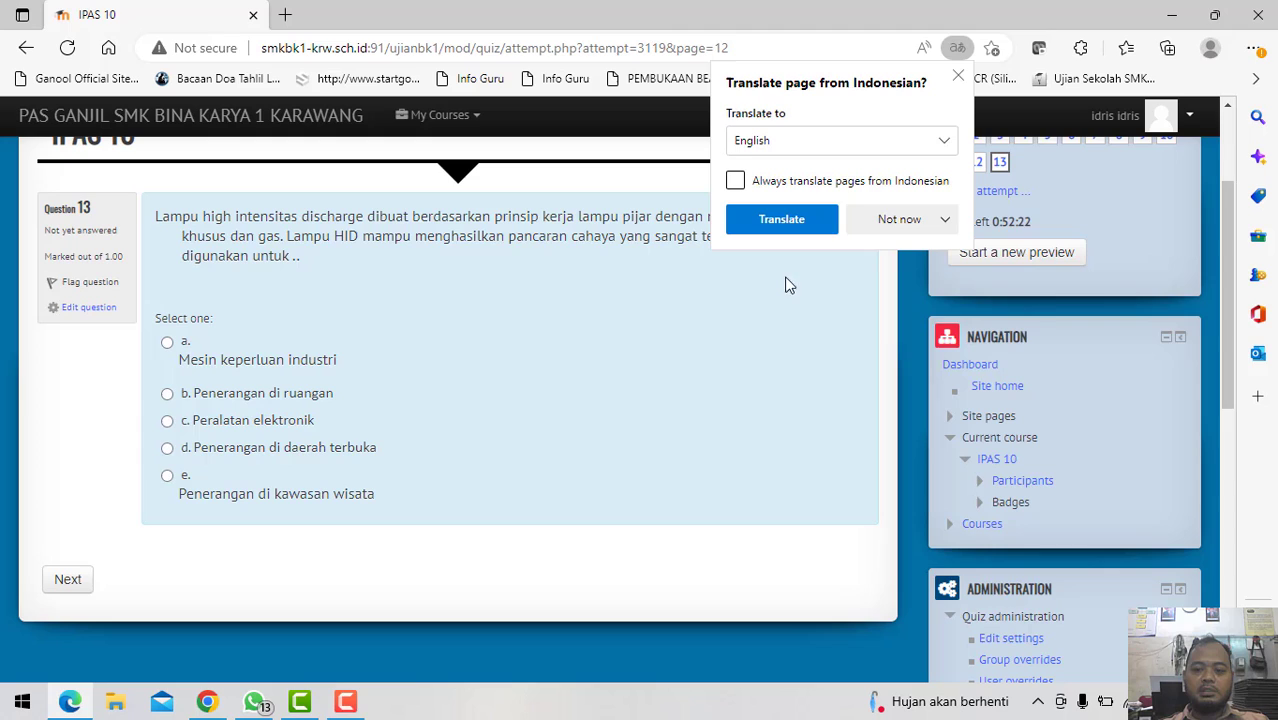
click(881, 224)
click(890, 252)
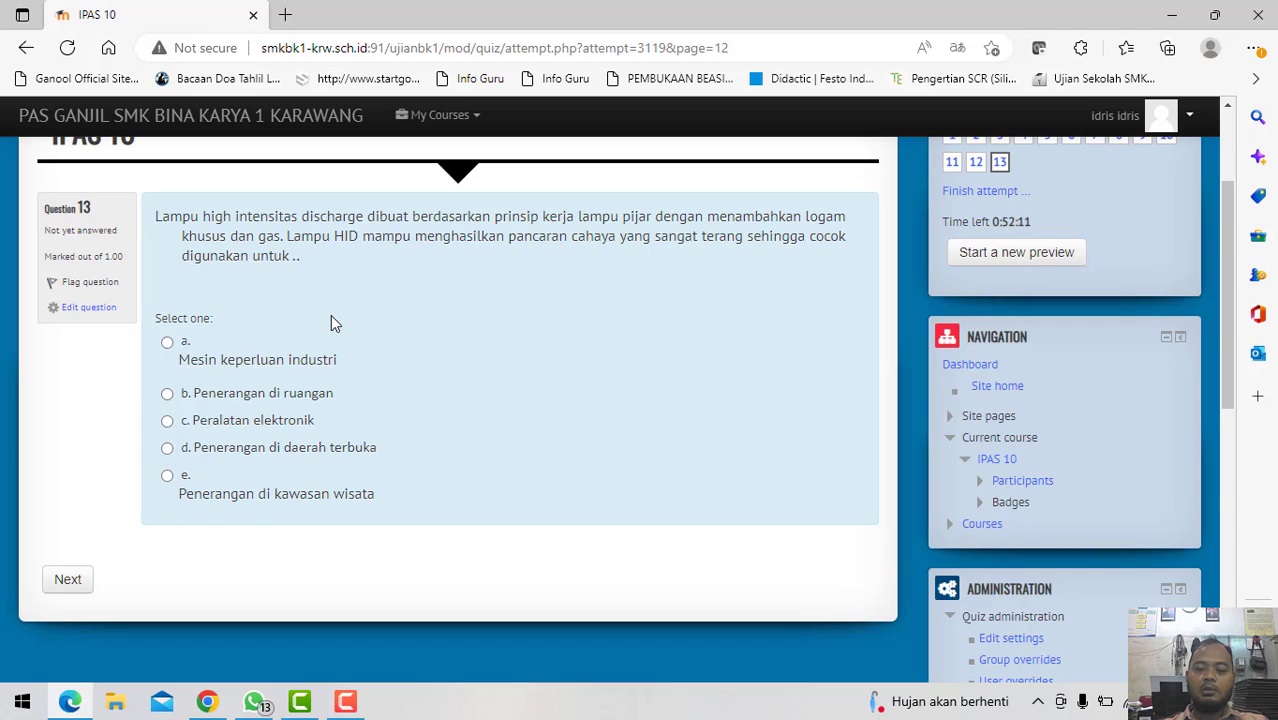
scroll(307, 364, up, 2)
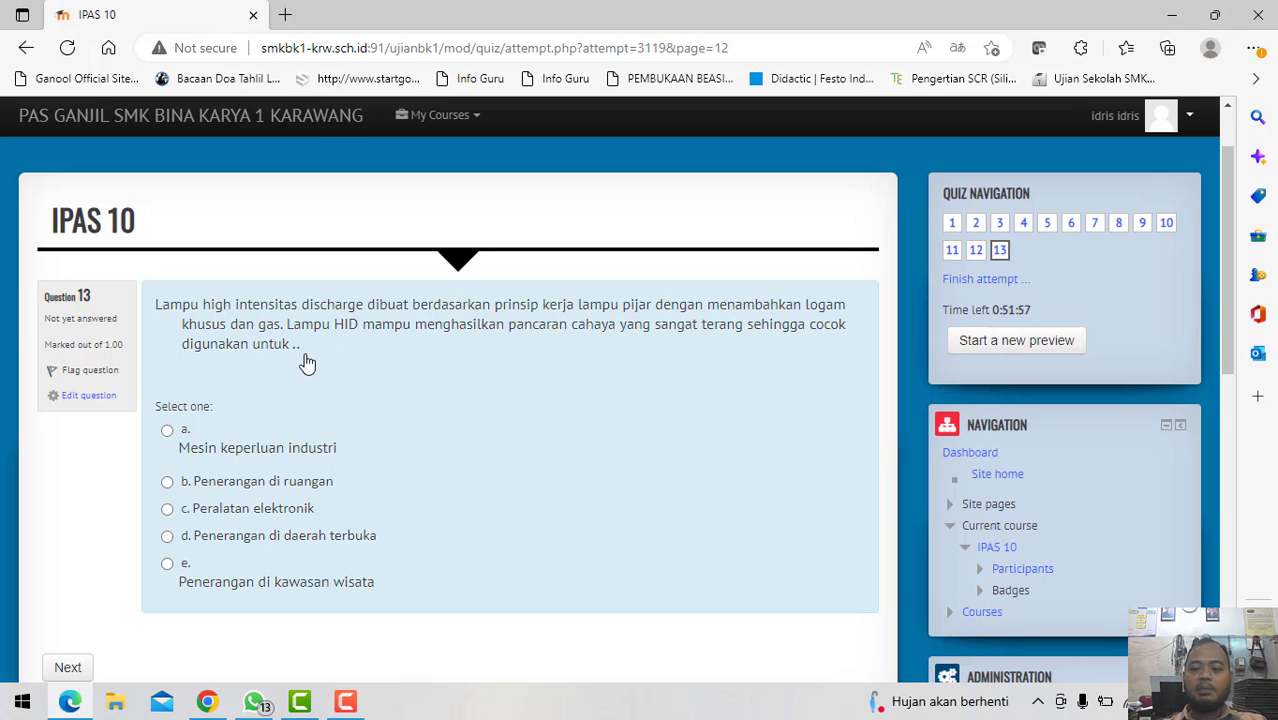
Step: Finish the preview attempt, then submit all answers and confirm the submission
click(1126, 286)
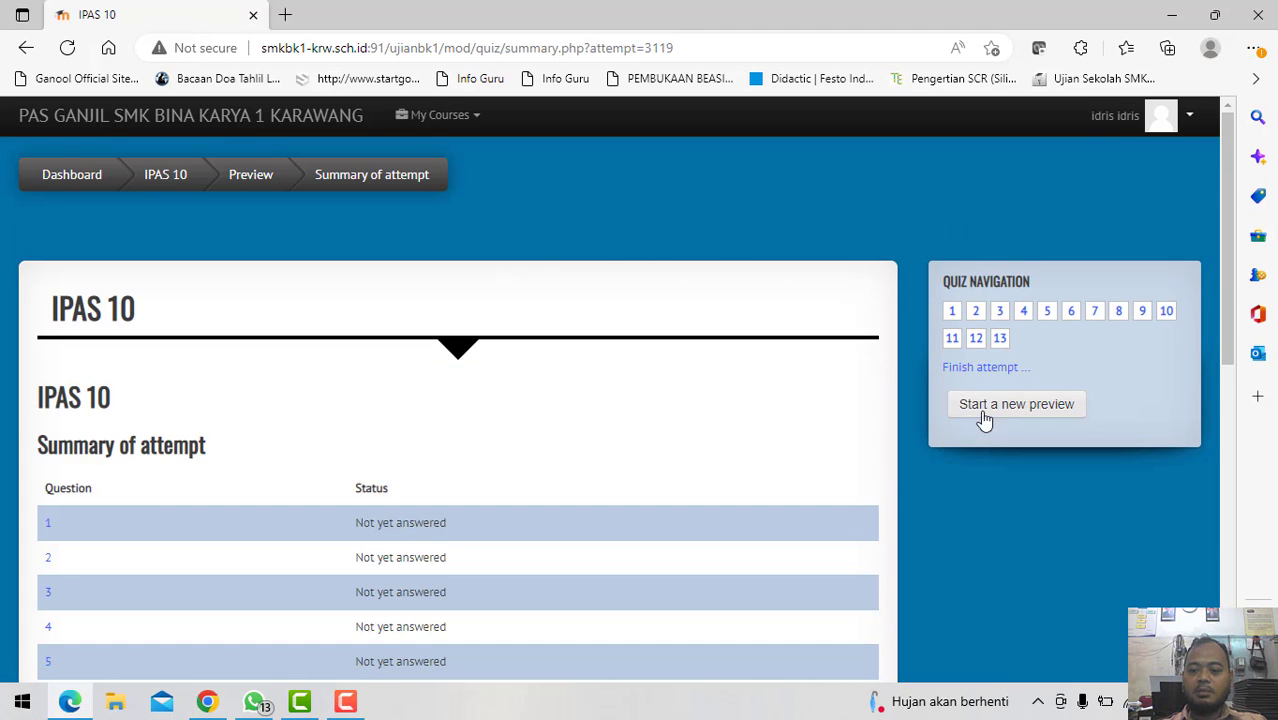
scroll(970, 351, down, 4)
scroll(836, 385, down, 4)
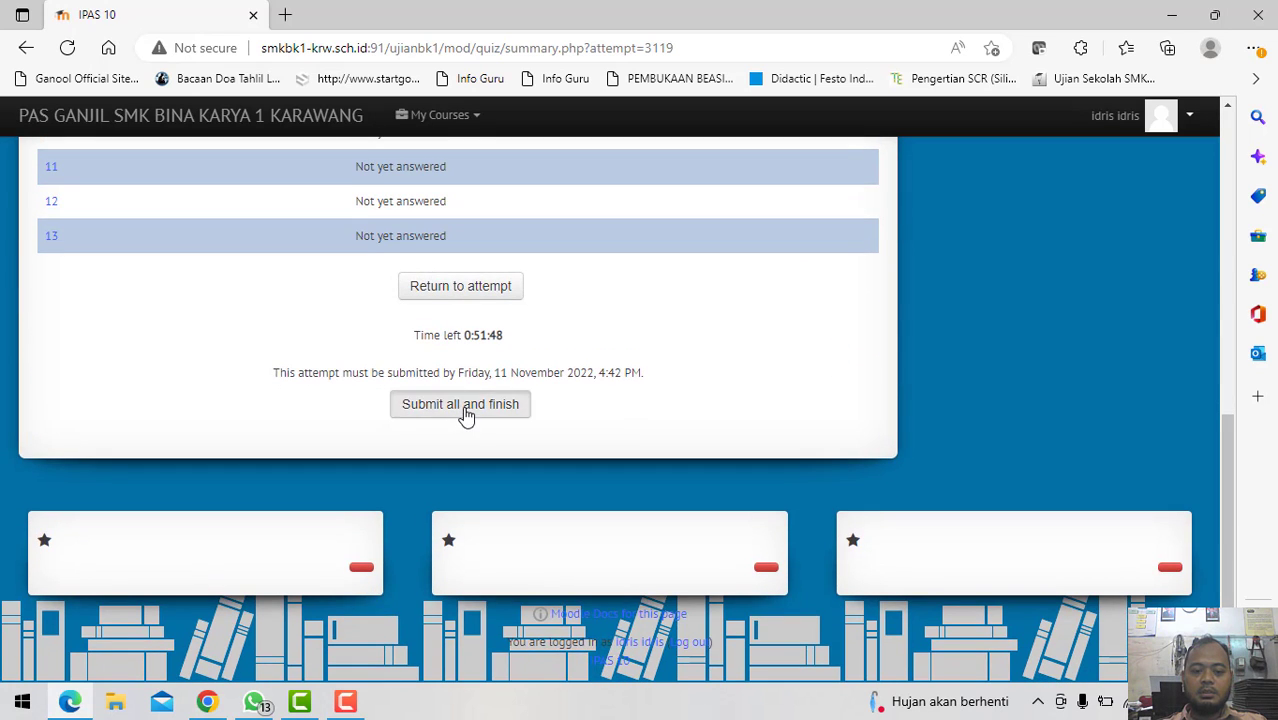
click(465, 412)
click(580, 498)
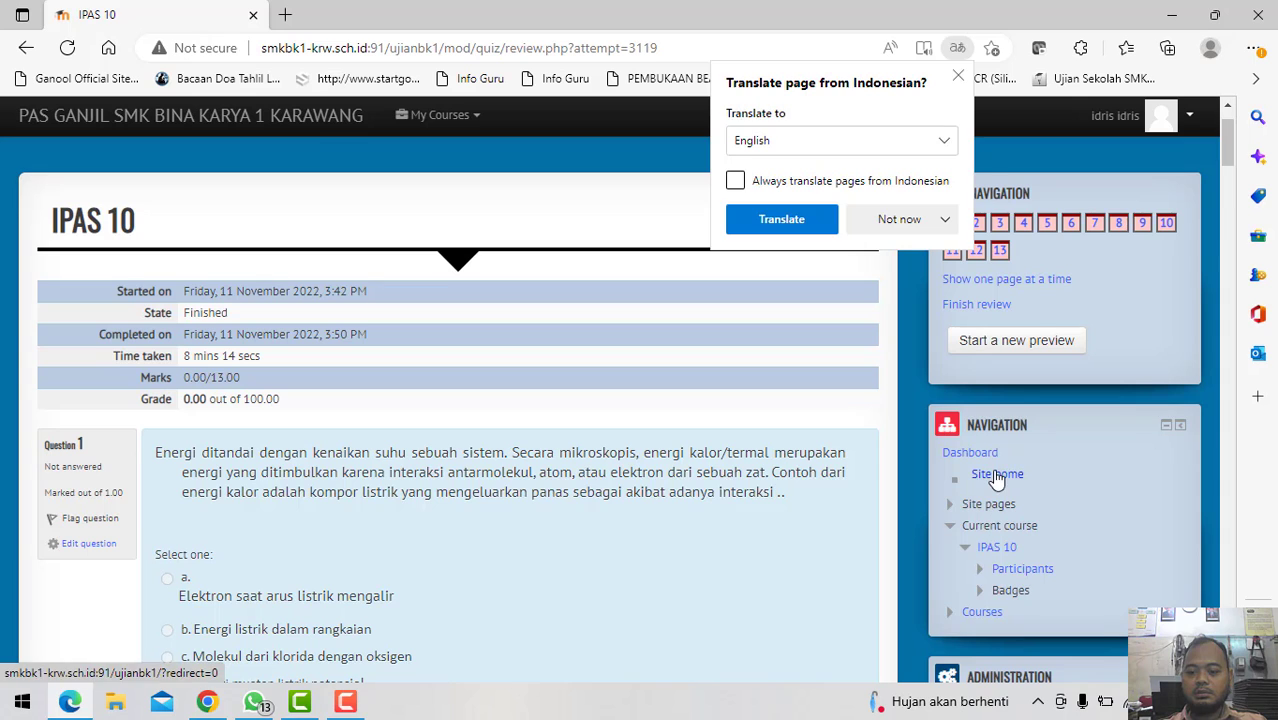
Step: Return to the site home and reopen the IPAS 10 quiz from the course list
click(997, 474)
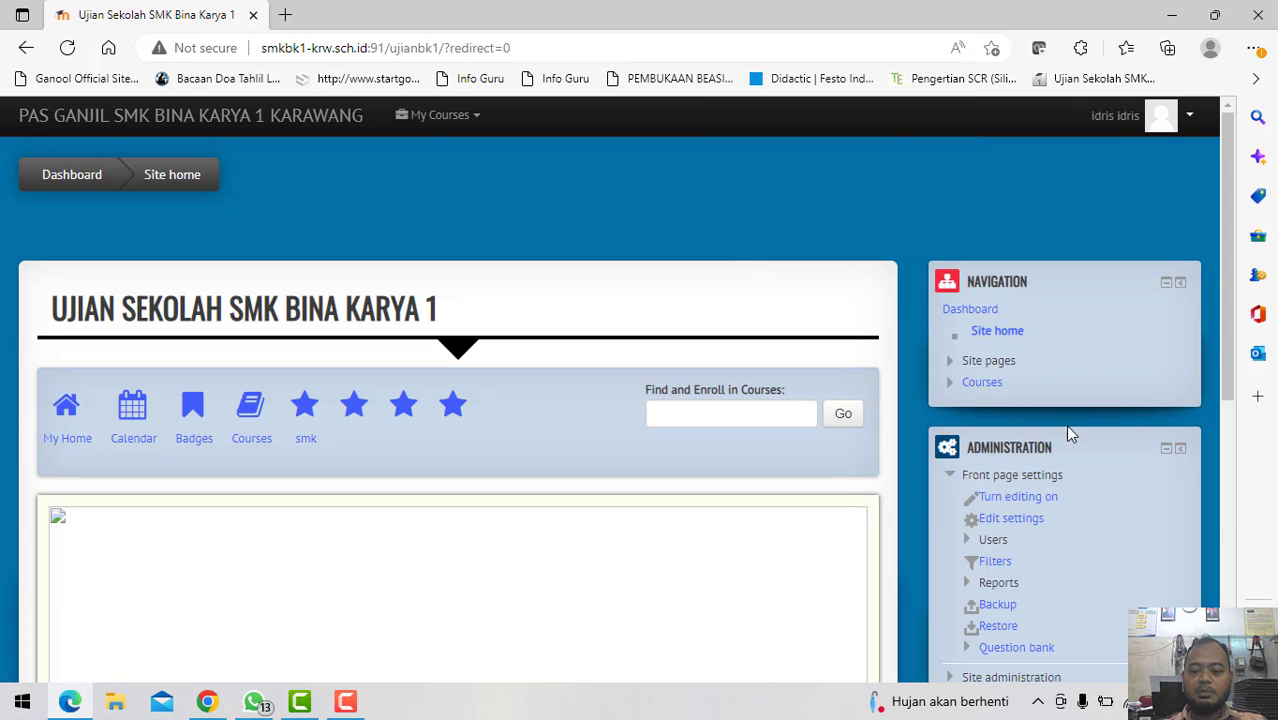
scroll(1004, 556, down, 1)
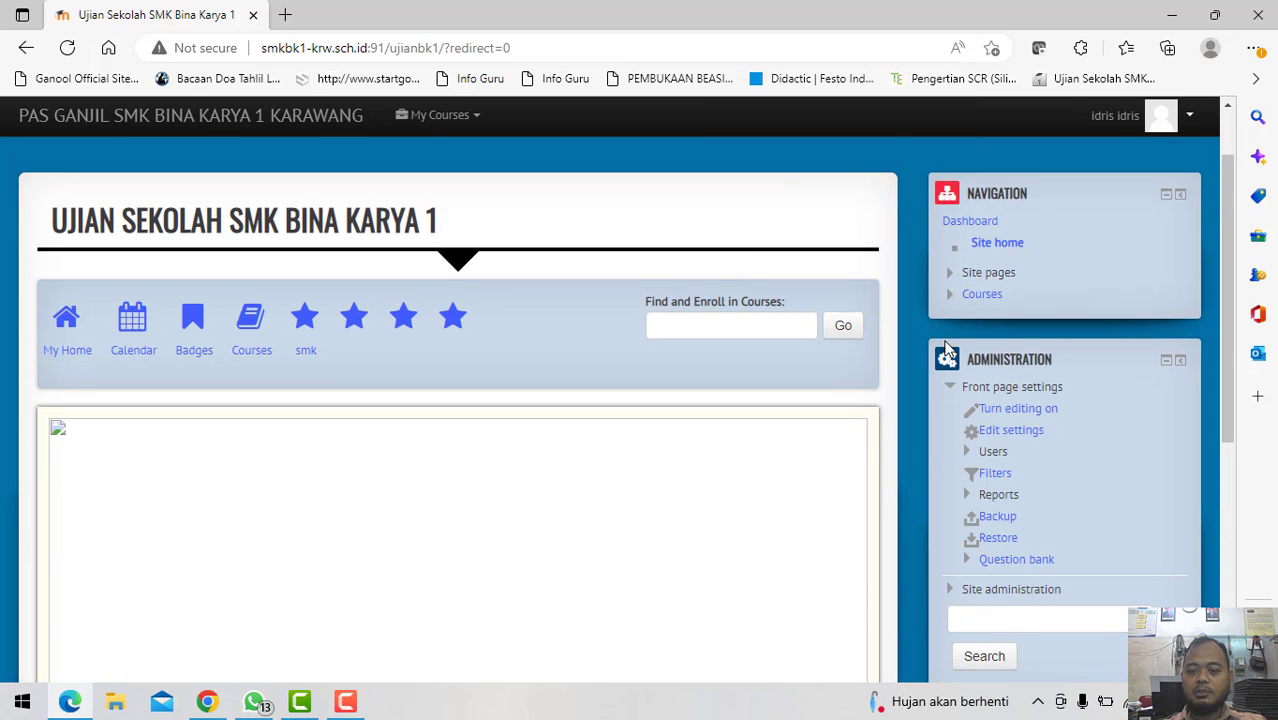
click(982, 294)
scroll(600, 385, down, 15)
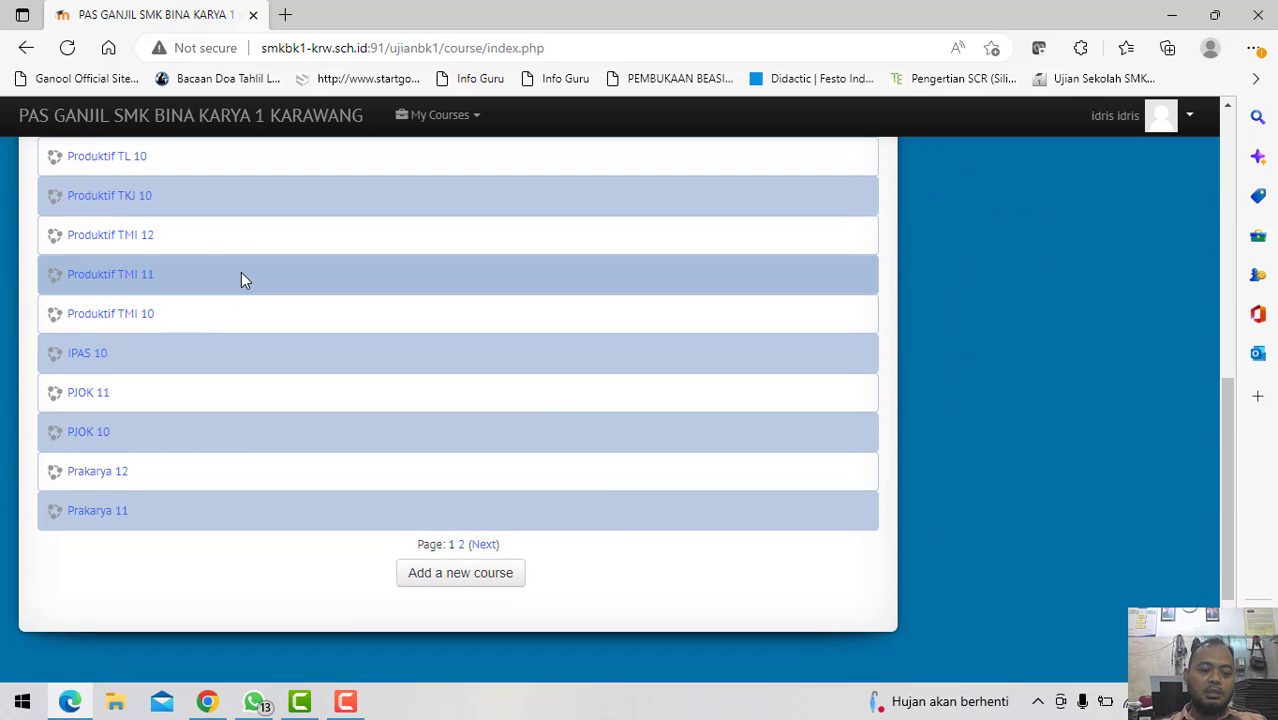
click(91, 356)
scroll(641, 345, down, 2)
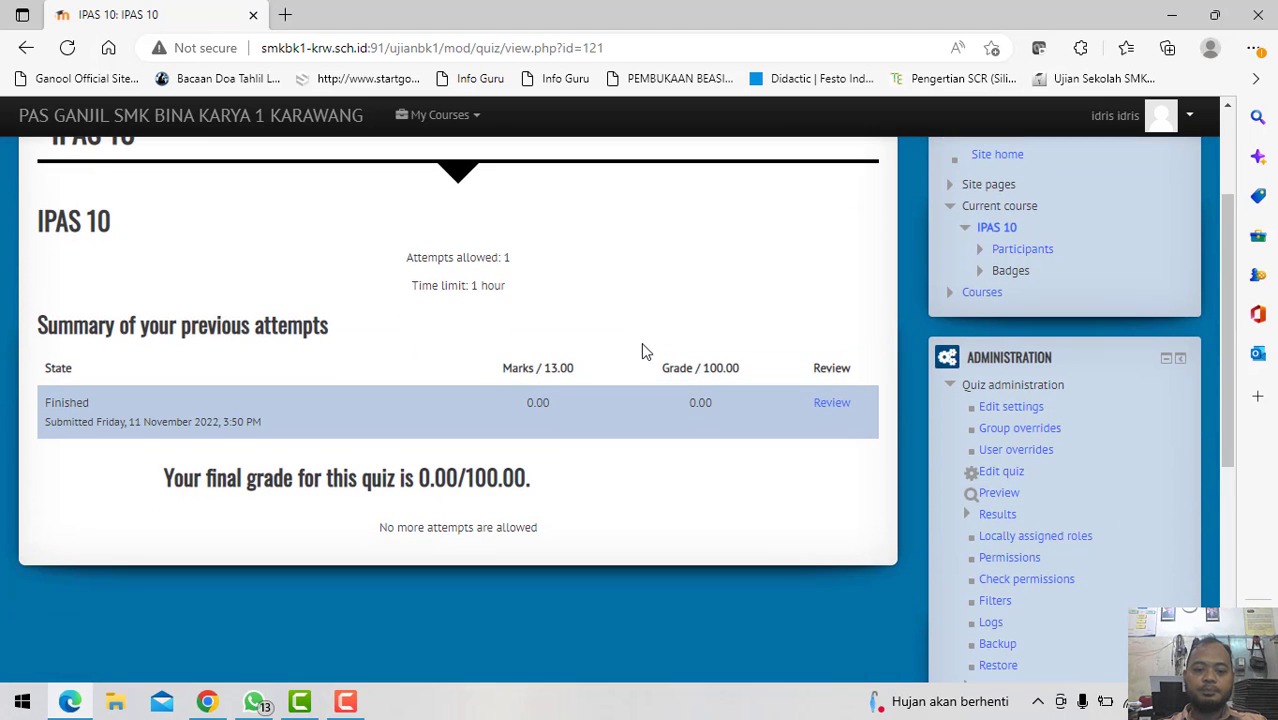
Step: Open the question bank of the IPAS 10 quiz and select all of its questions
scroll(641, 343, down, 2)
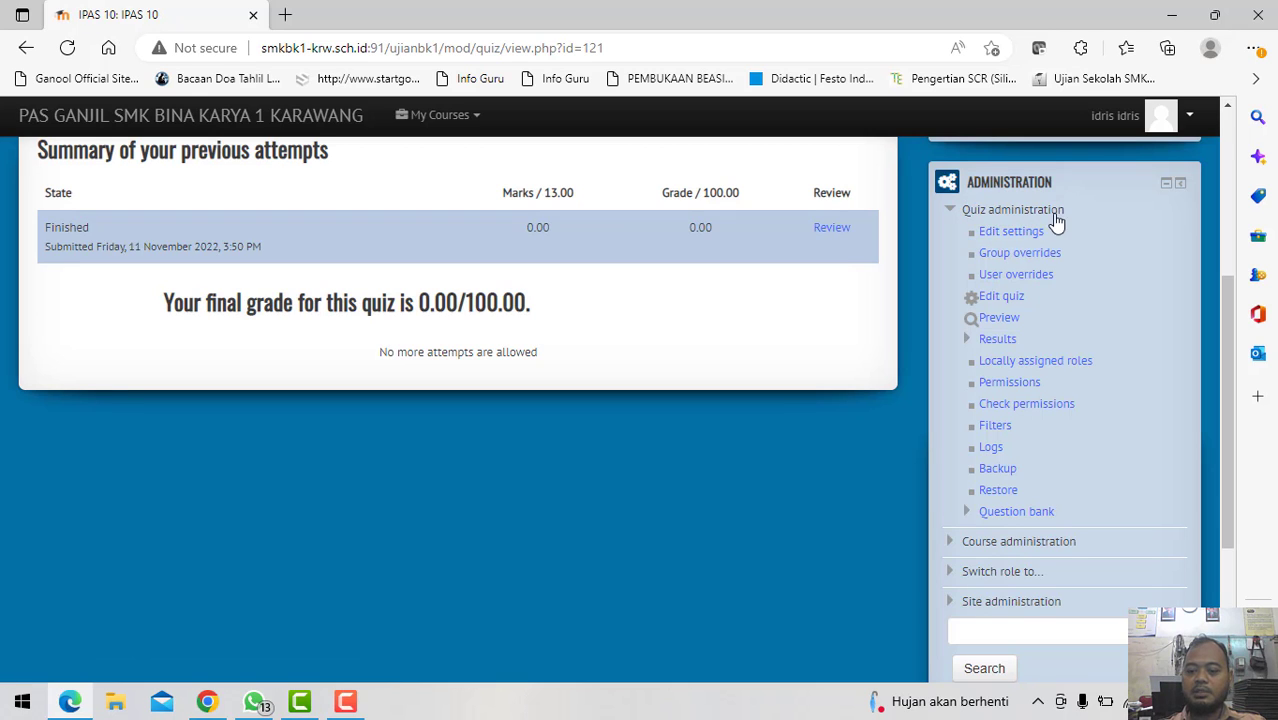
click(1050, 513)
scroll(957, 446, down, 4)
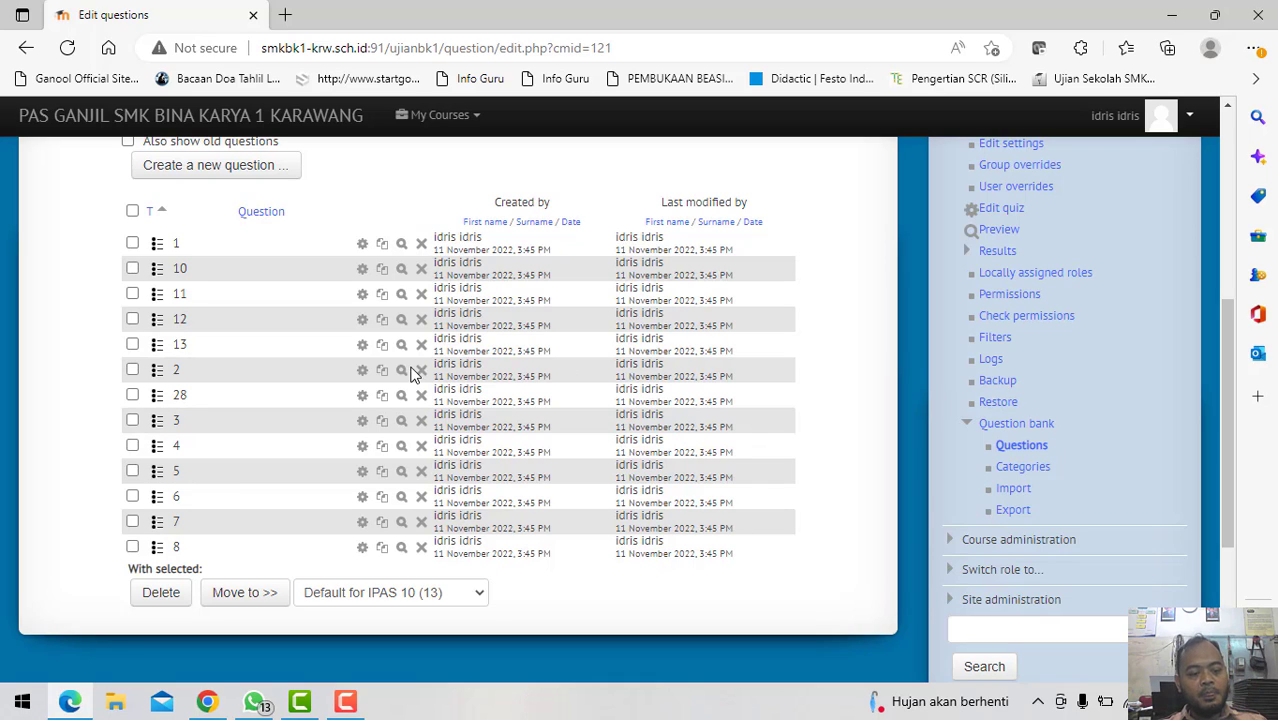
click(132, 210)
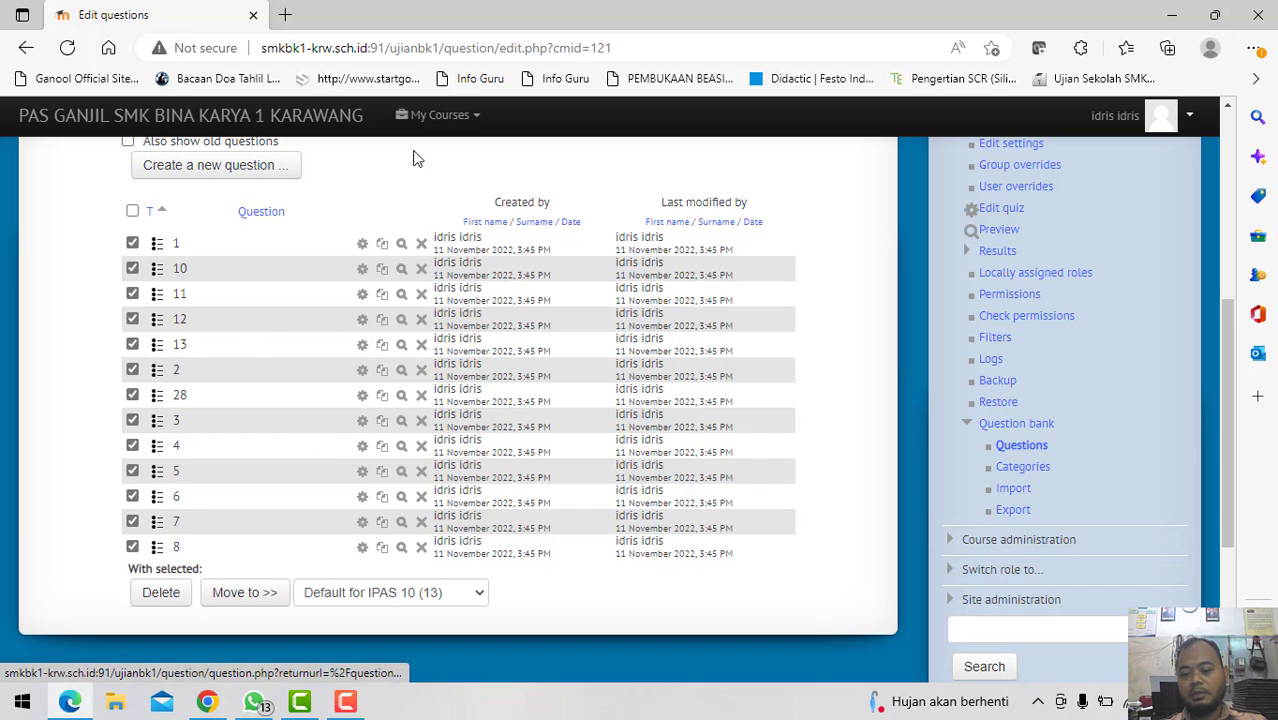
Step: Export the questions of the category Default for IPAS 10 to a file in Moodle XML format
click(1013, 512)
scroll(645, 291, down, 2)
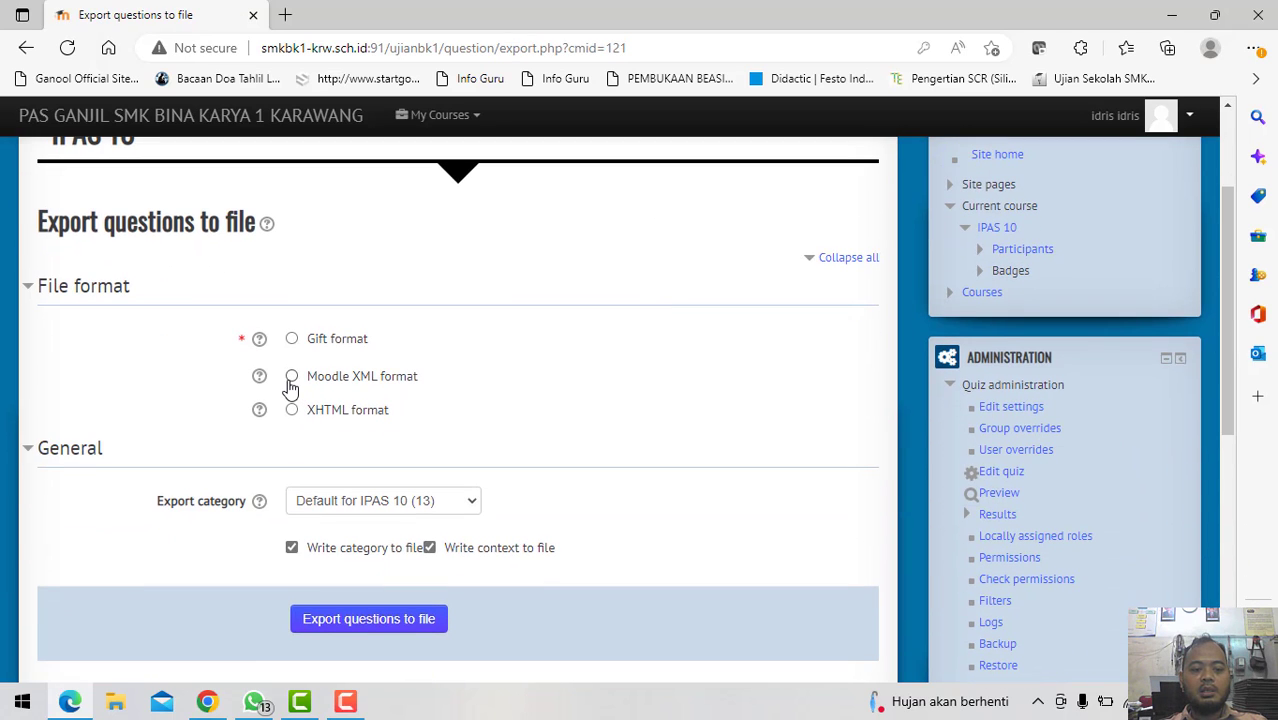
click(290, 384)
scroll(476, 342, down, 1)
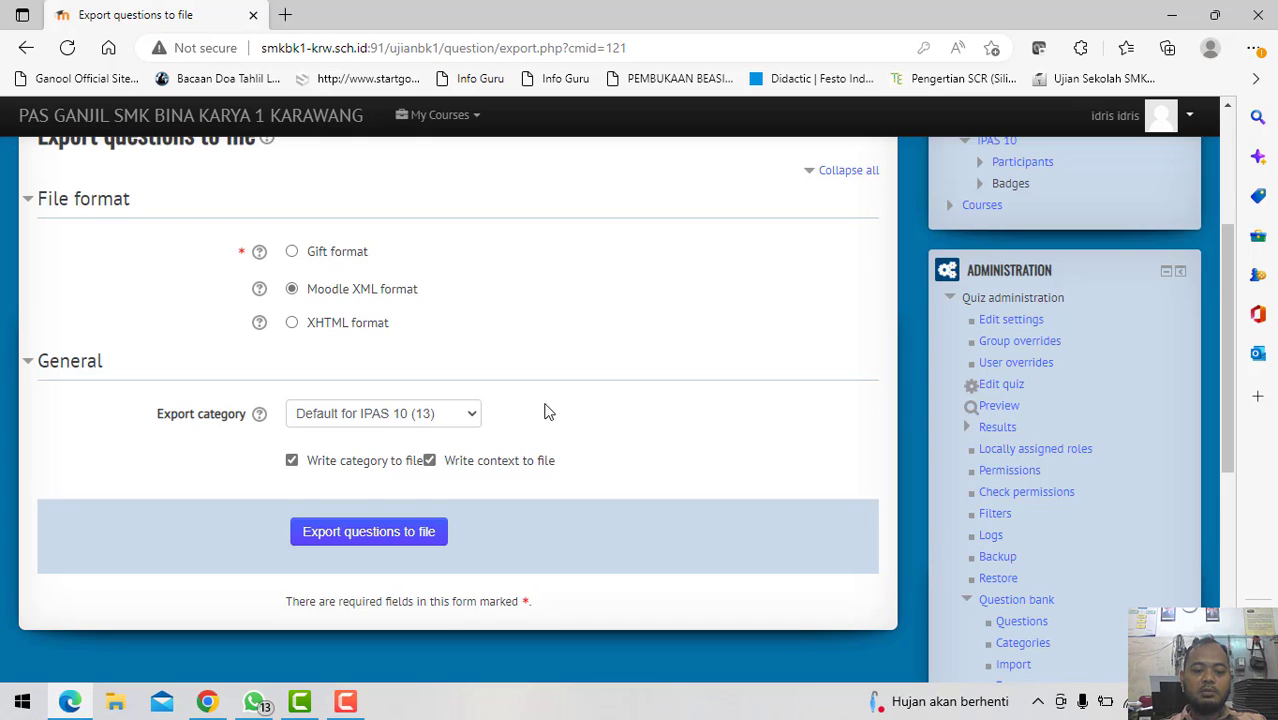
click(343, 531)
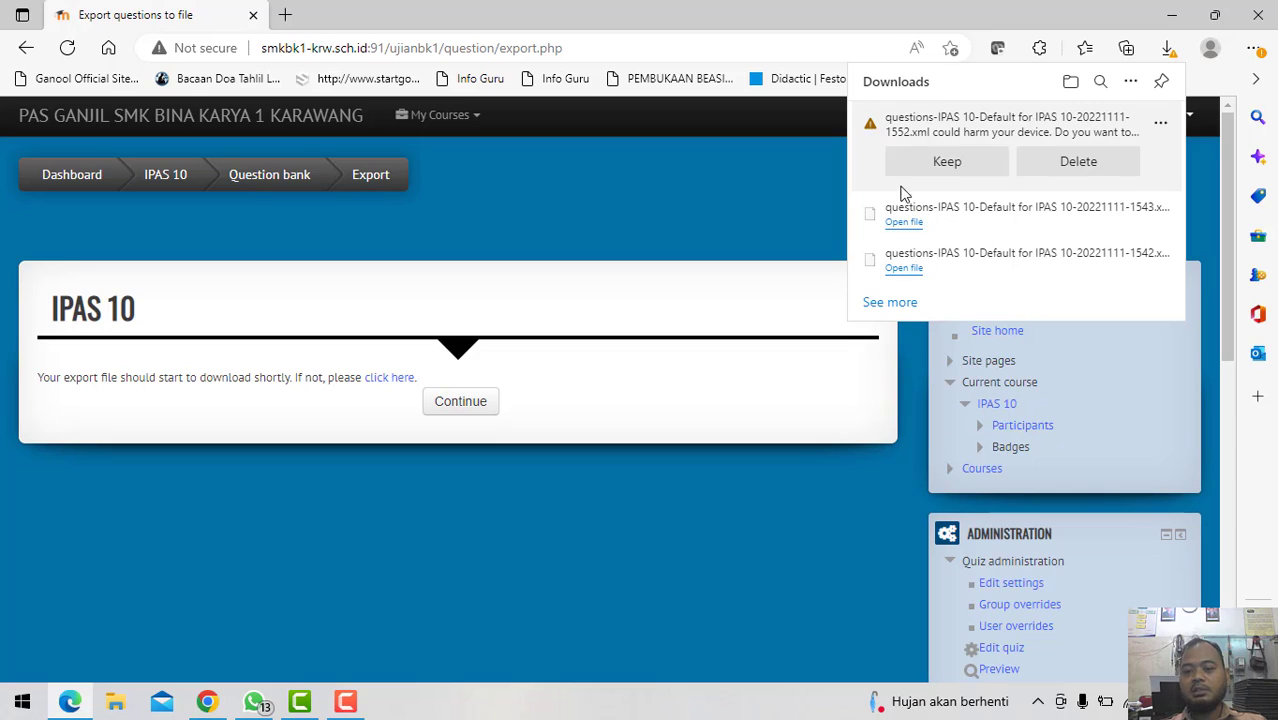
Step: Keep the downloaded questions XML file and show it in its folder in File Explorer
click(938, 166)
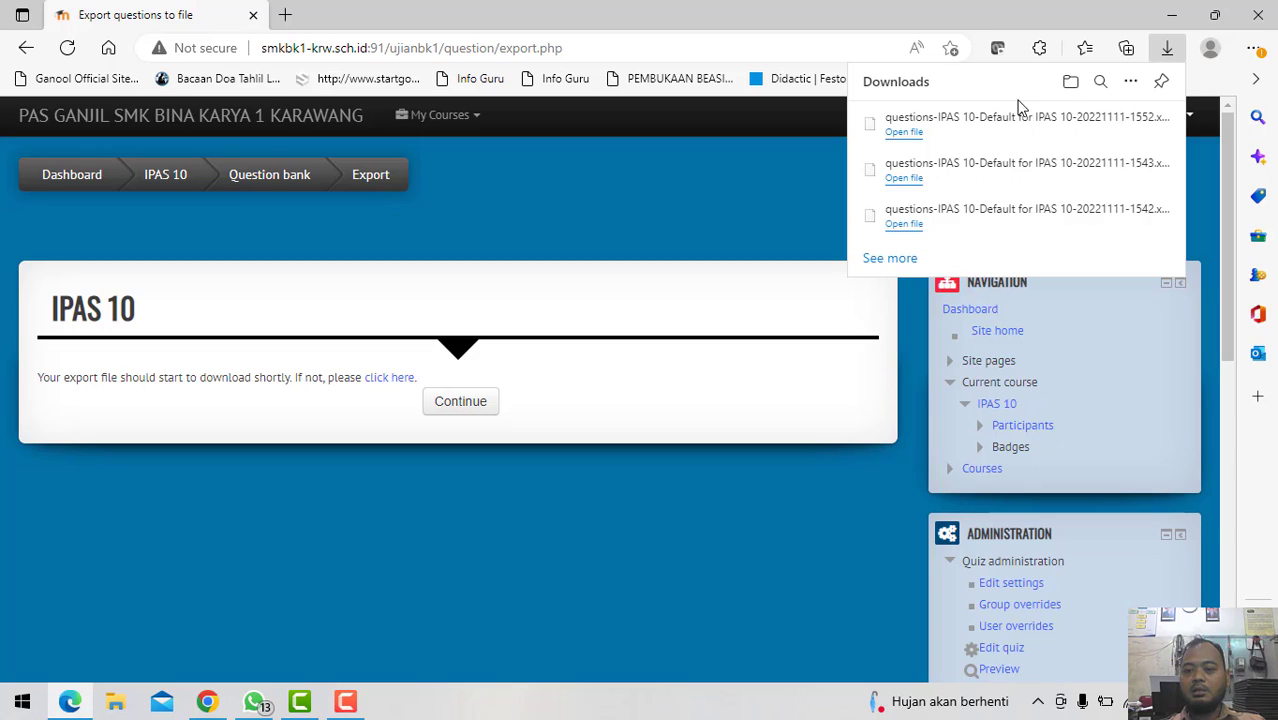
mouse_move(1100, 132)
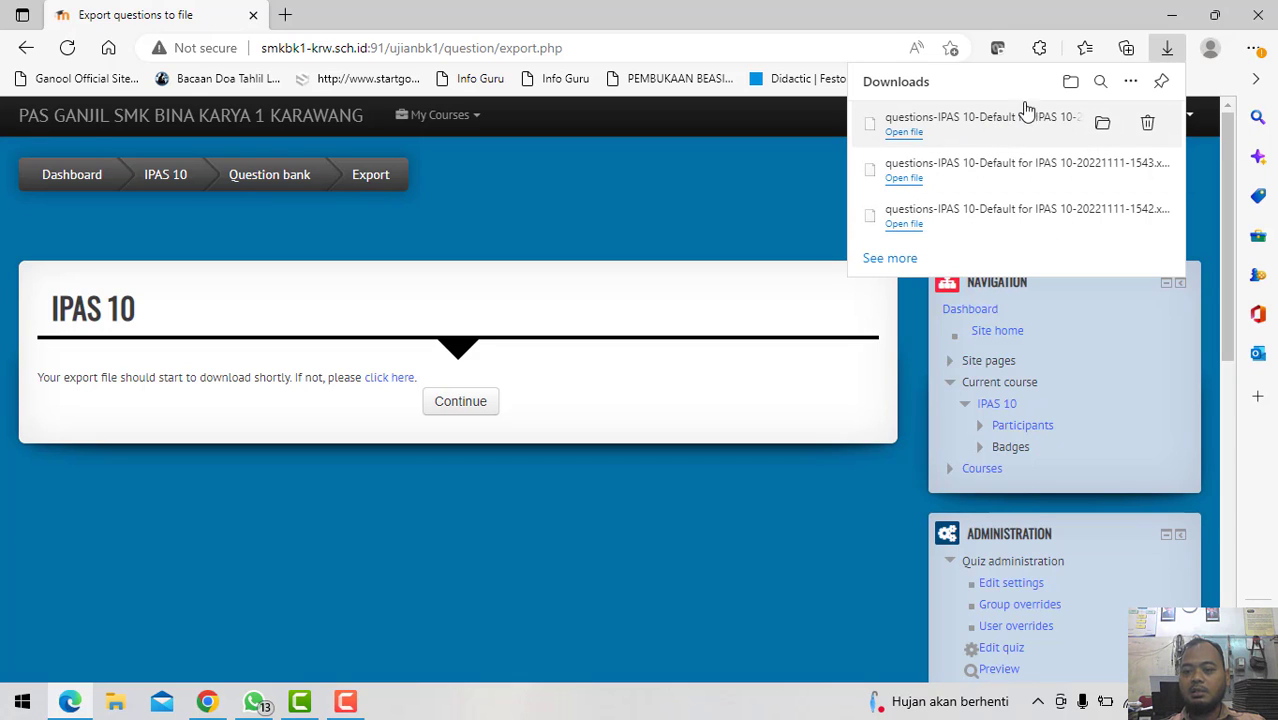
click(1103, 125)
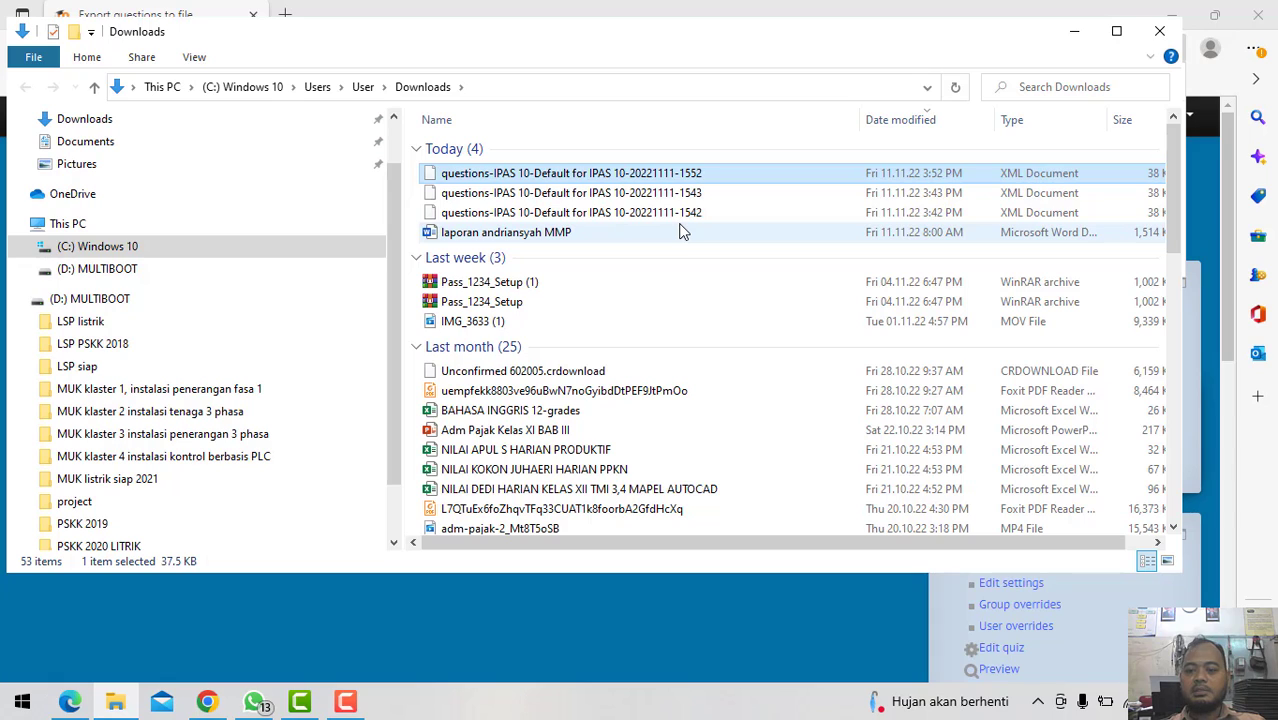
Step: Delete the two older question exports ending in 1543 and 1542 from Downloads, keeping the 1552 file, and close the folder
click(622, 197)
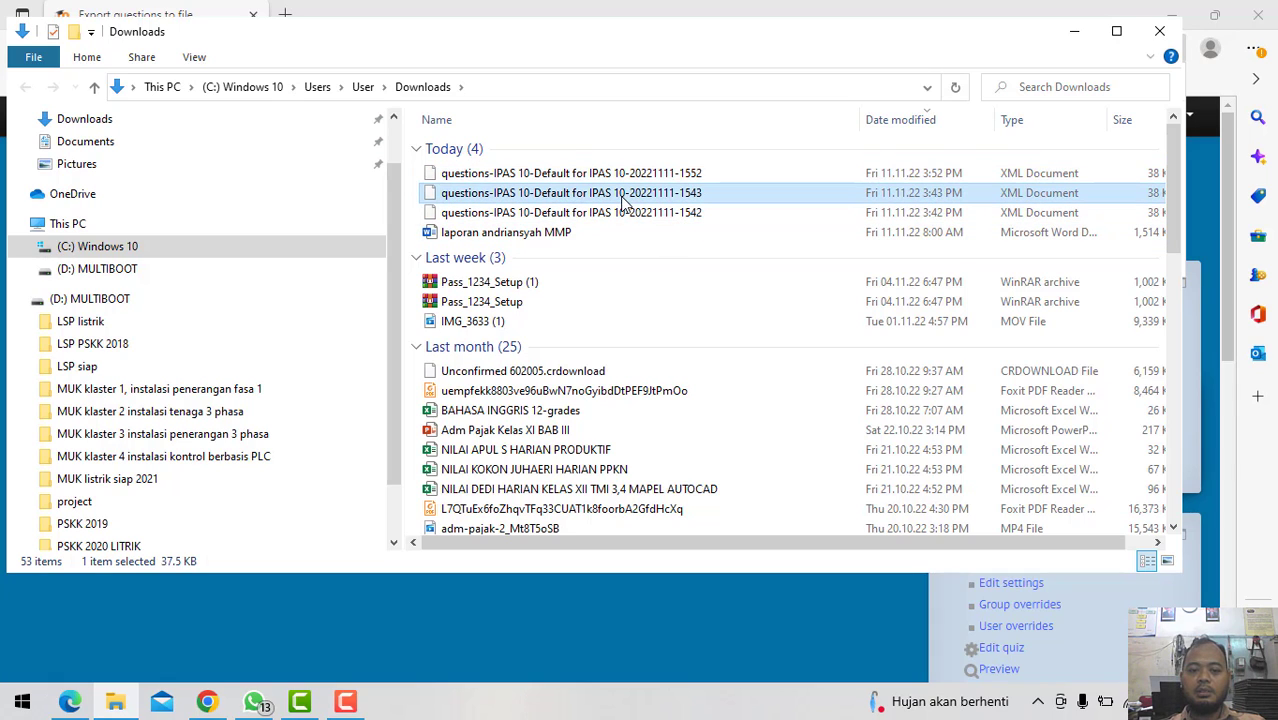
key(shift+Down)
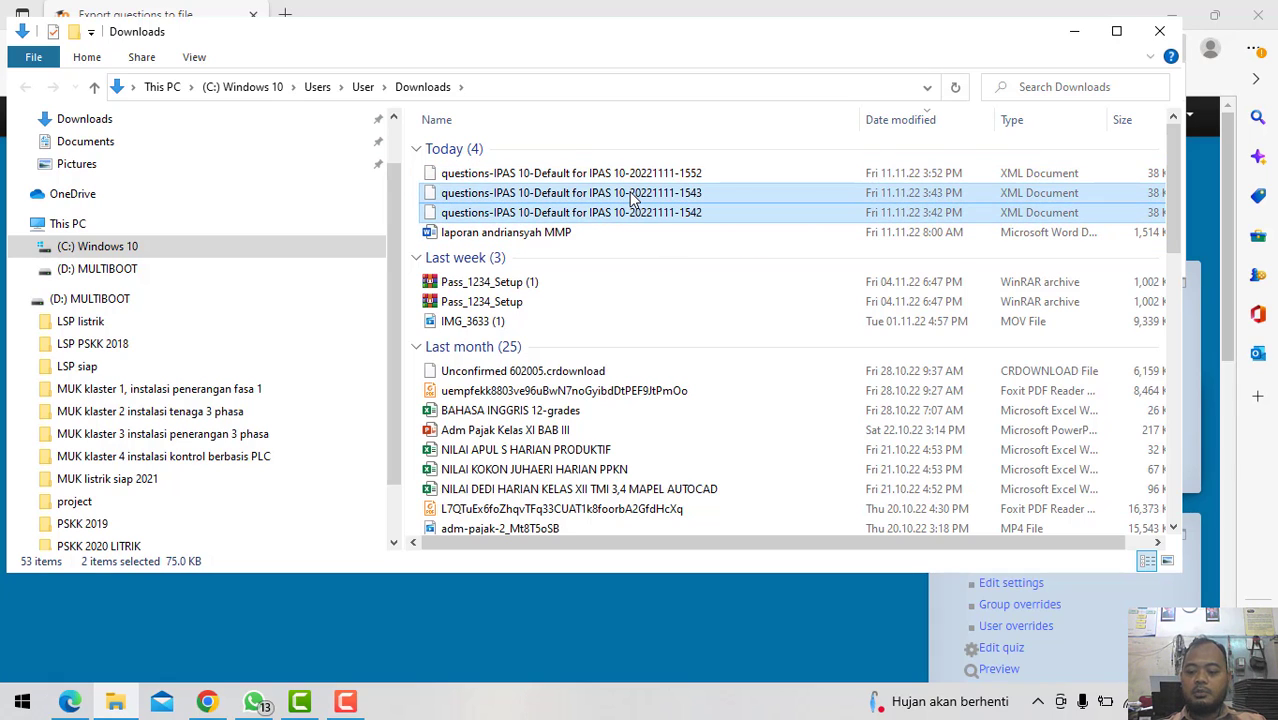
key(Delete)
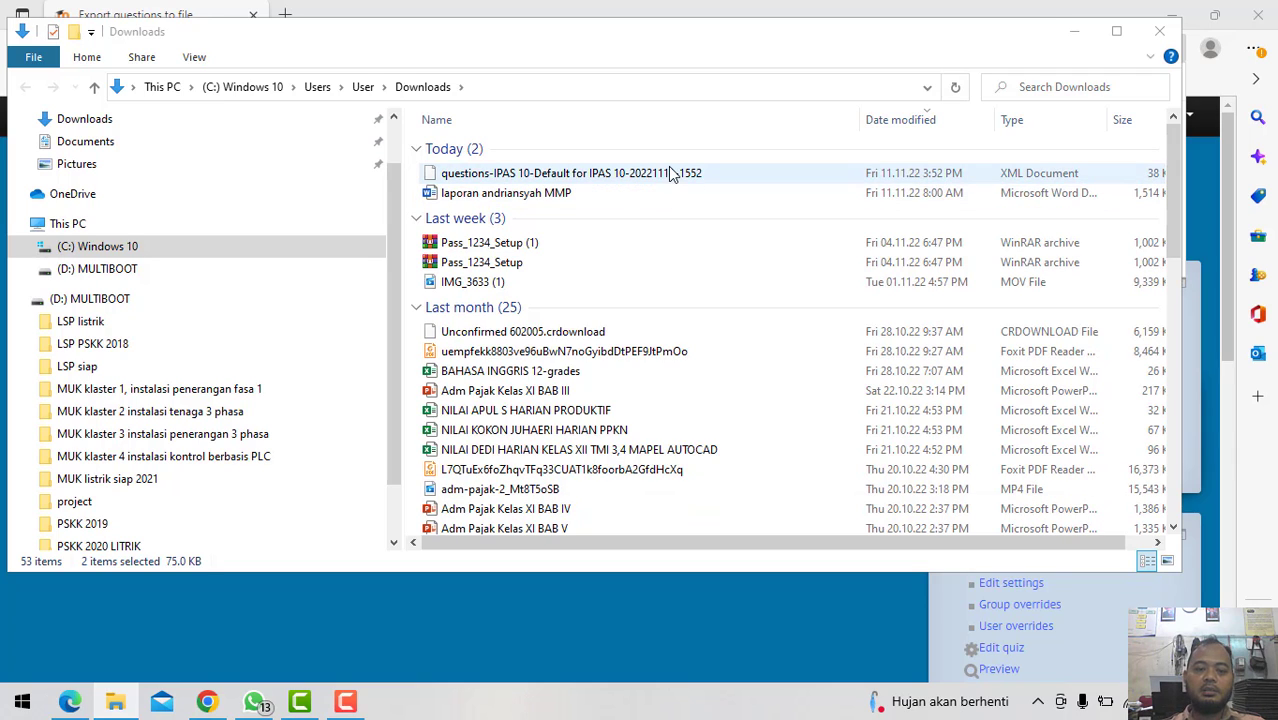
click(672, 173)
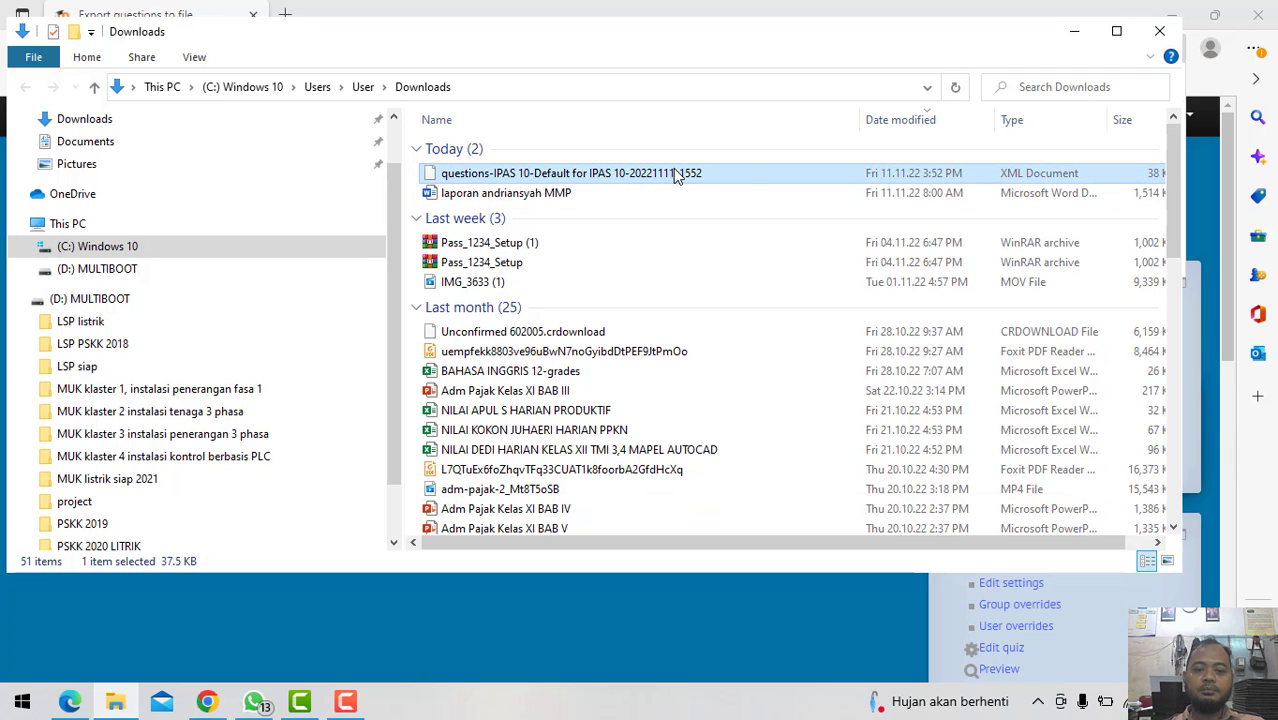
click(1160, 32)
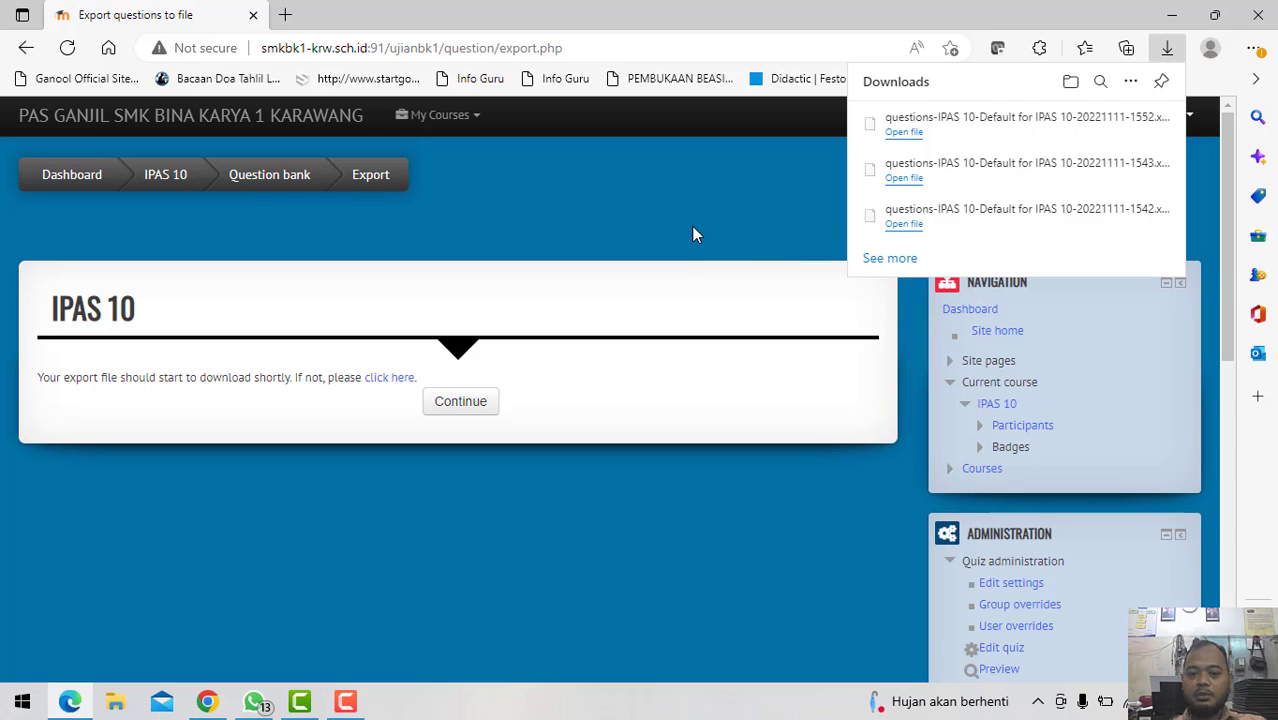
Step: Reopen the IPAS 10 quiz from the site's list of all courses
scroll(864, 316, down, 3)
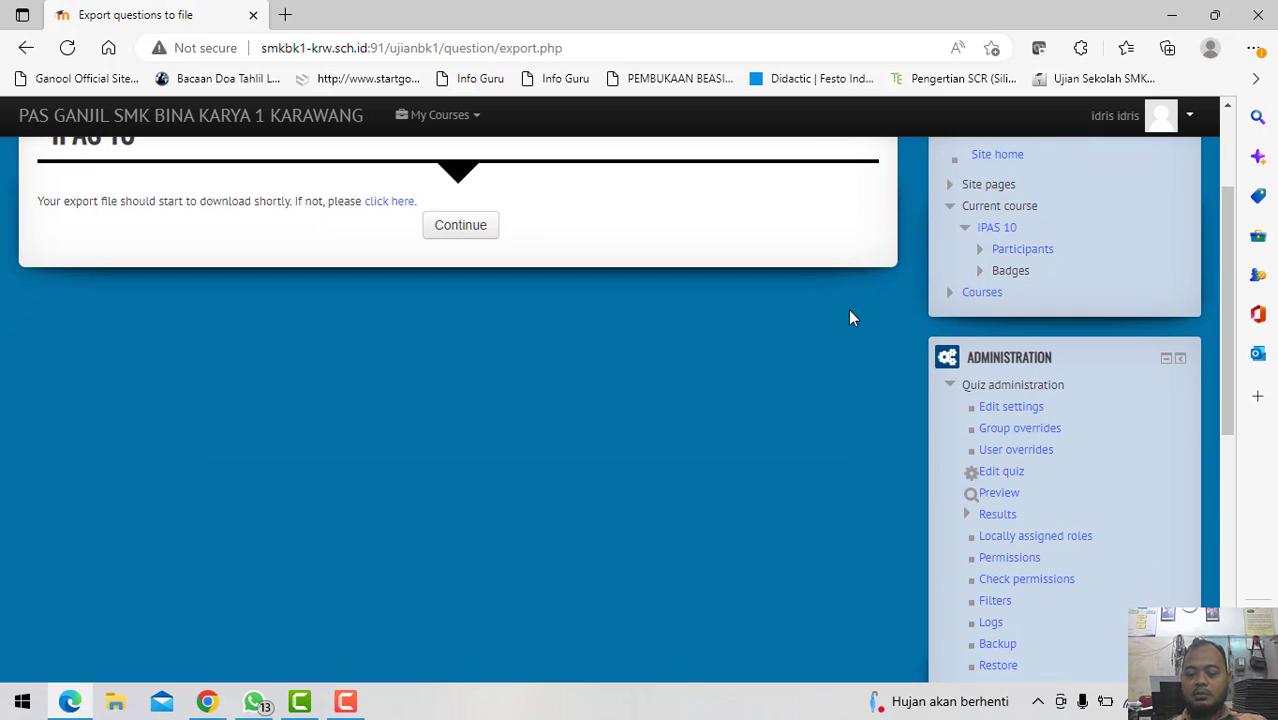
scroll(849, 318, down, 4)
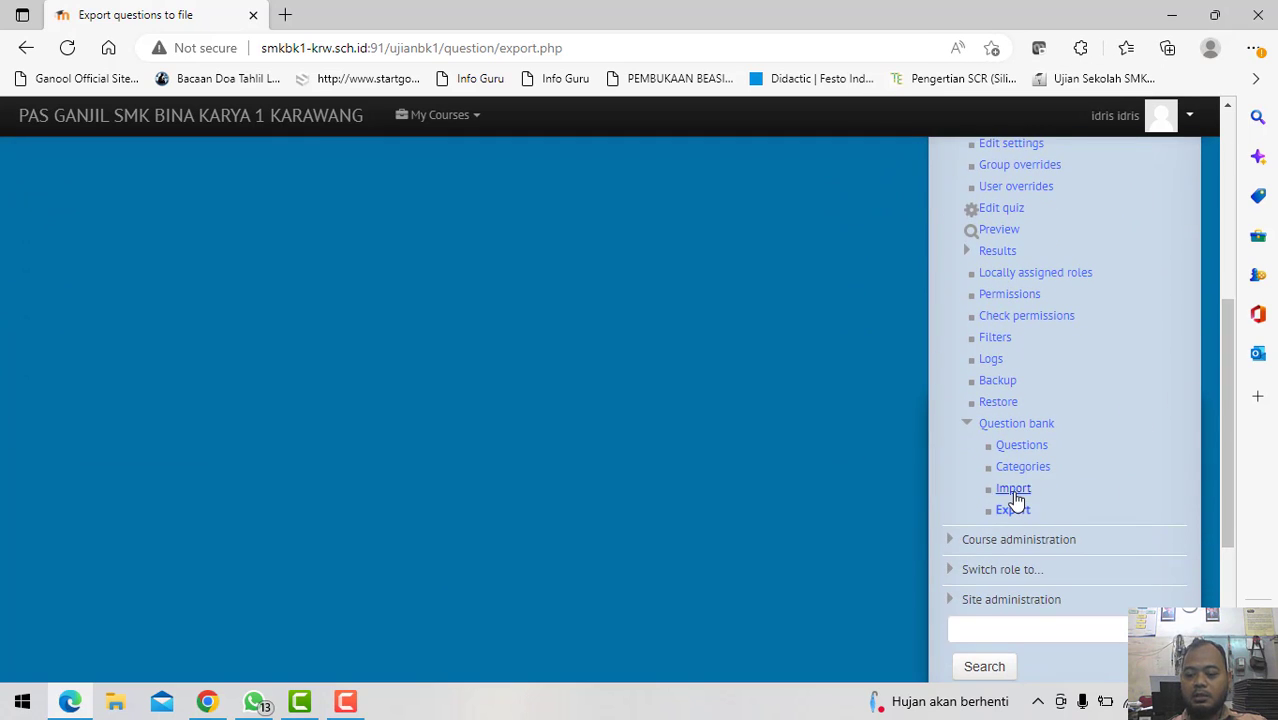
scroll(960, 340, up, 6)
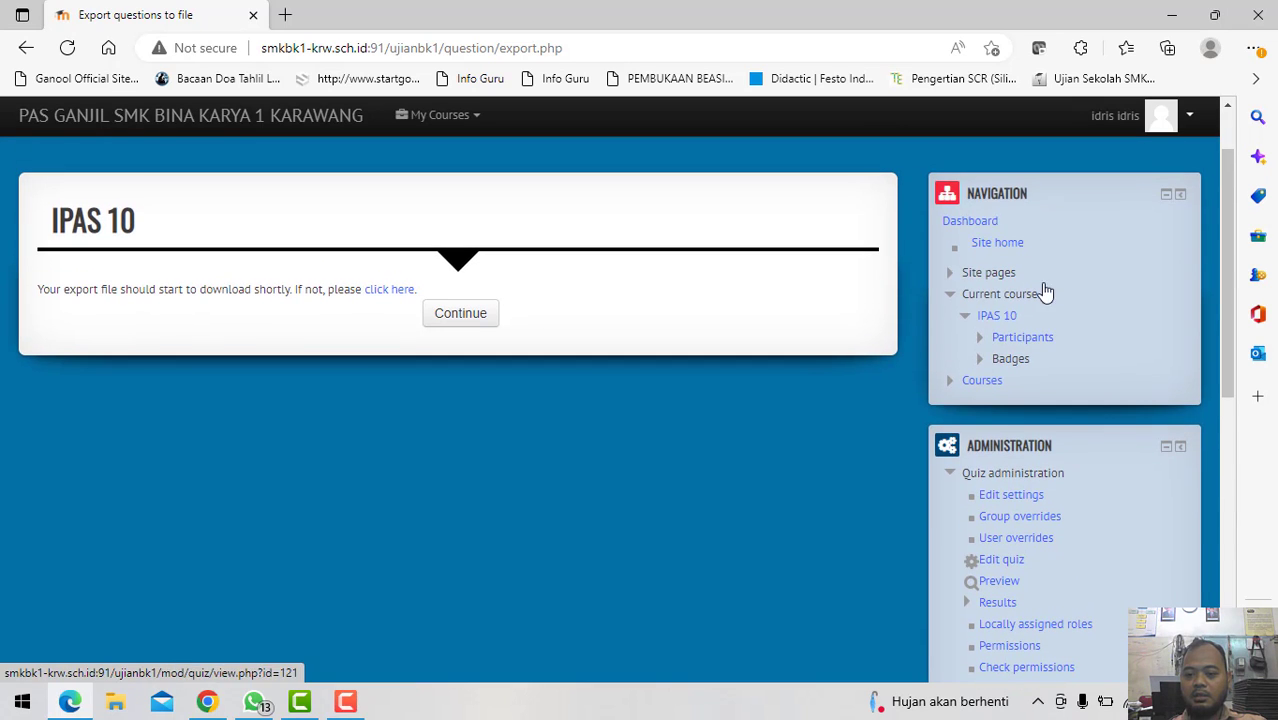
click(988, 382)
scroll(421, 404, down, 3)
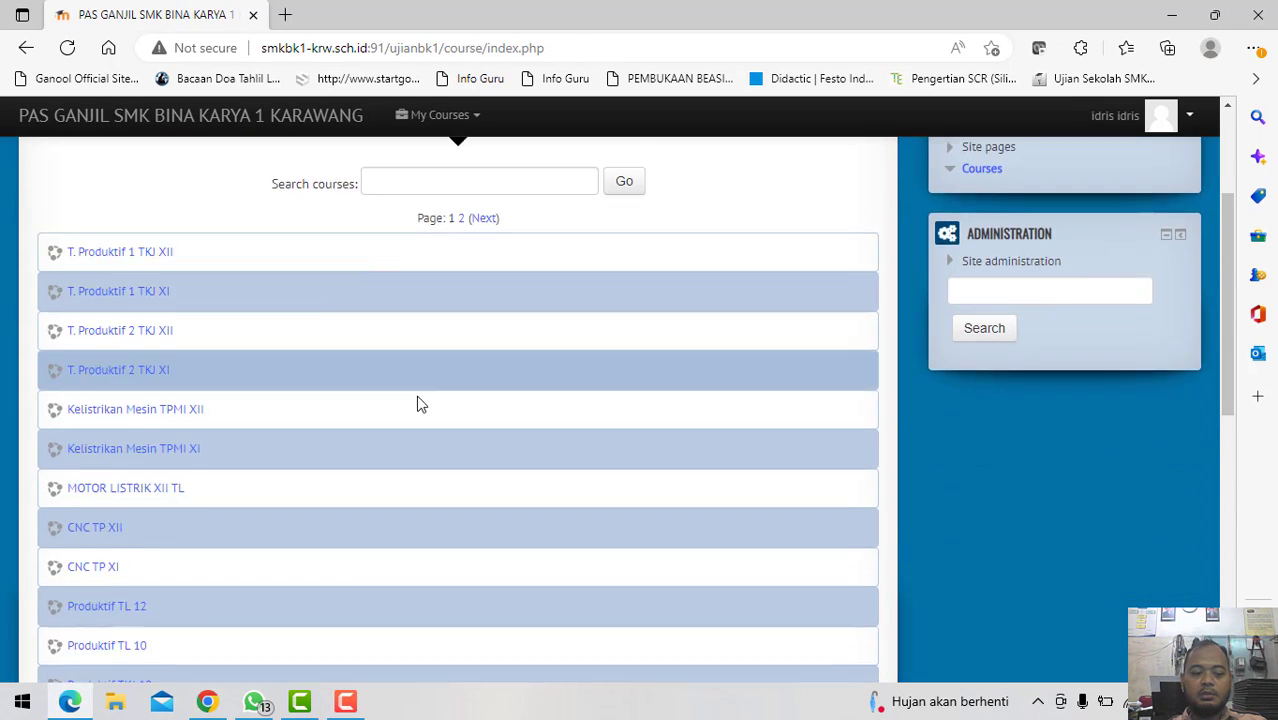
scroll(410, 380, down, 2)
scroll(150, 460, down, 2)
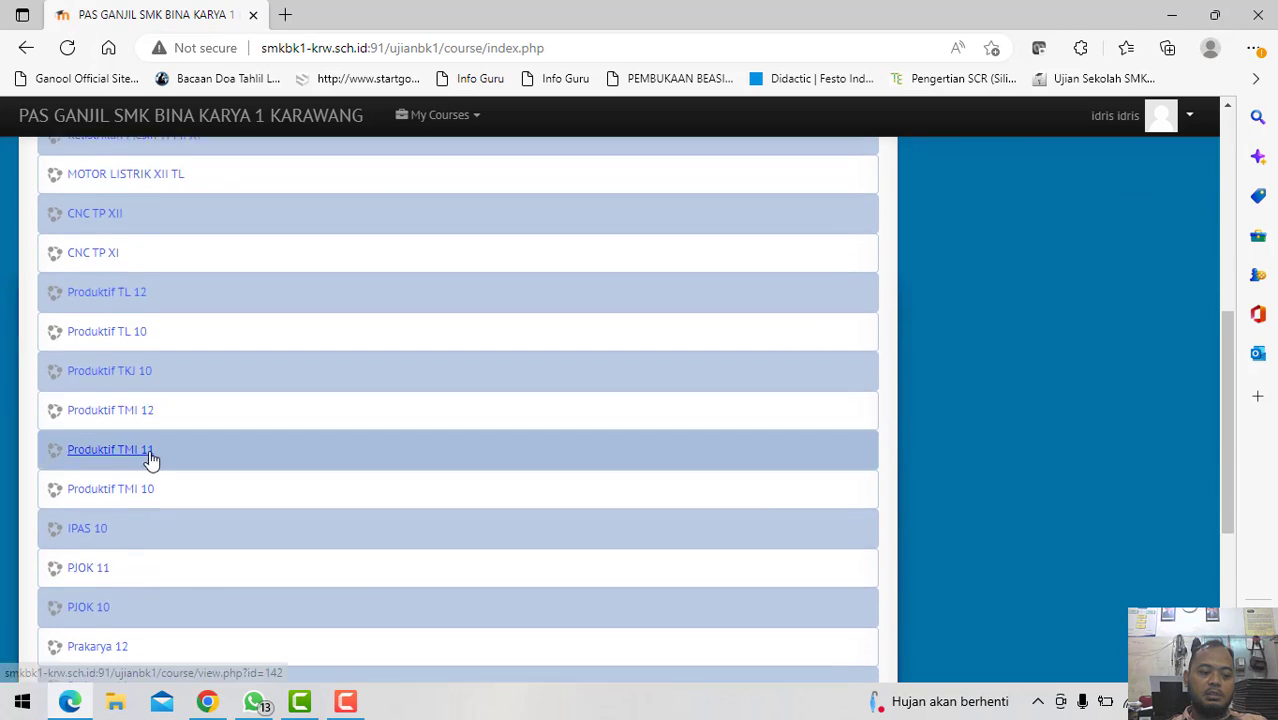
scroll(150, 460, down, 1)
click(86, 451)
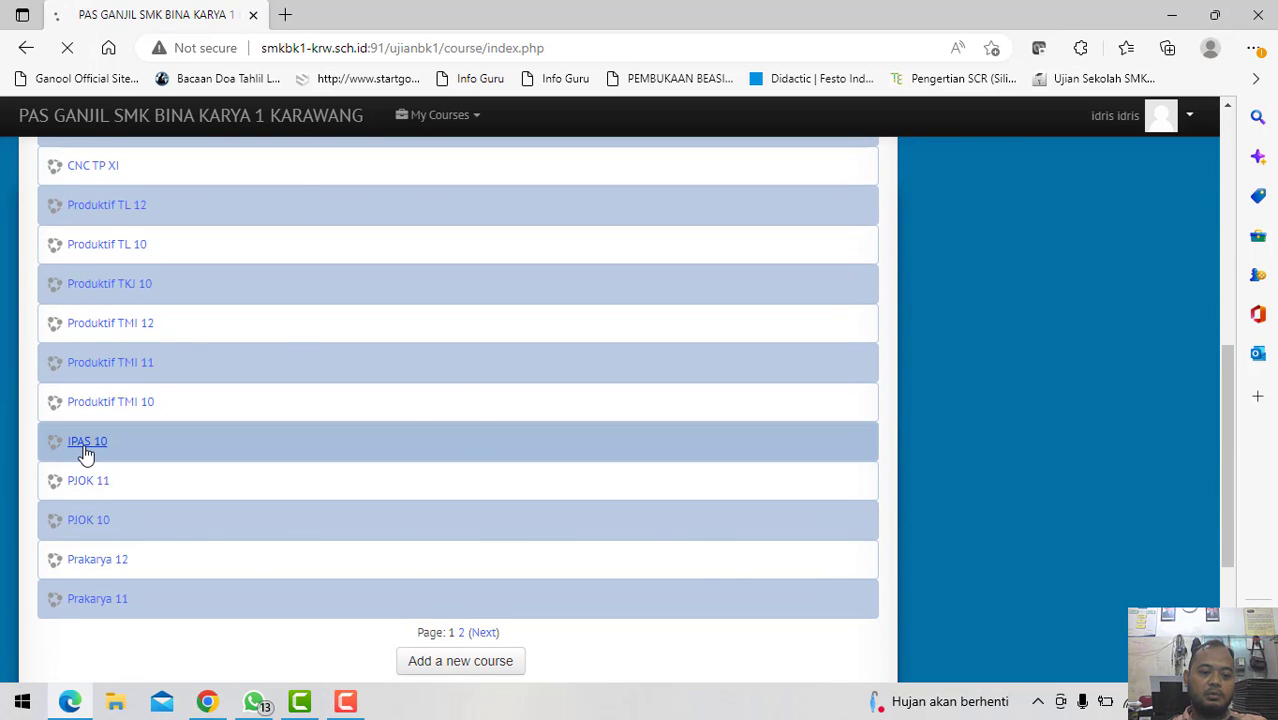
scroll(551, 357, down, 5)
scroll(551, 328, up, 2)
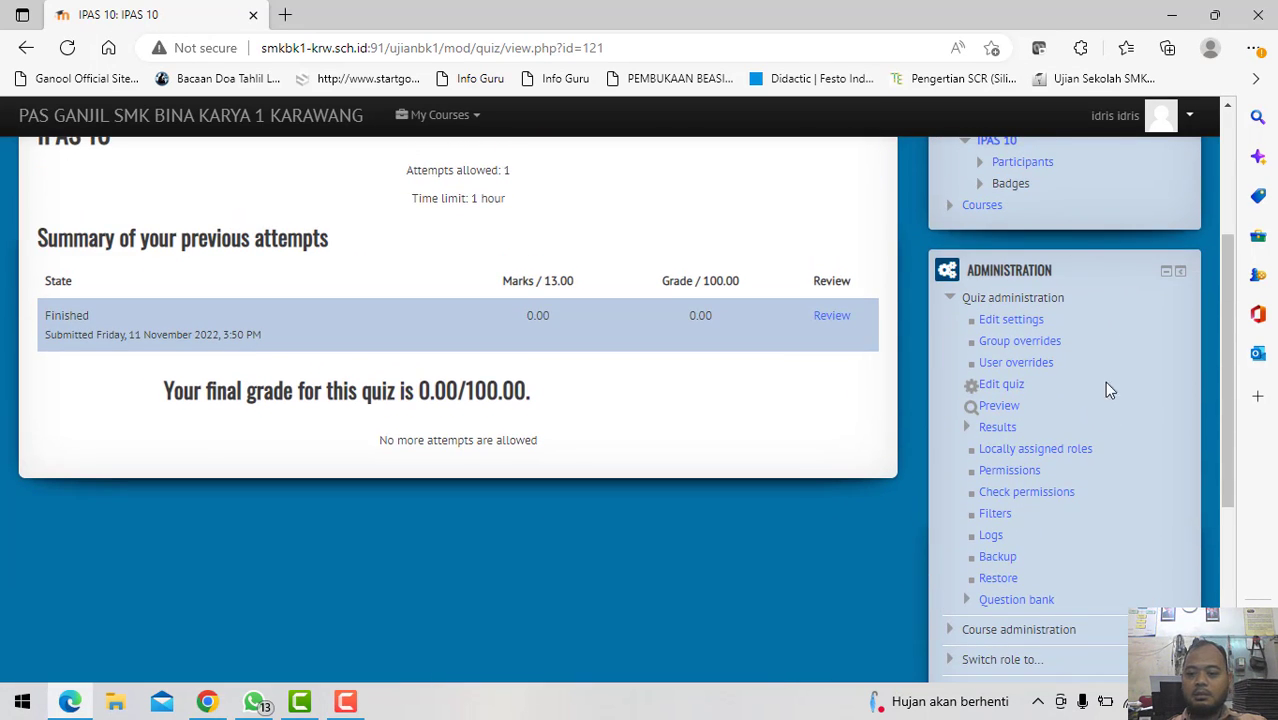
Step: Preview the IPAS 10 quiz and decline the offer to translate the page from Indonesian
click(999, 406)
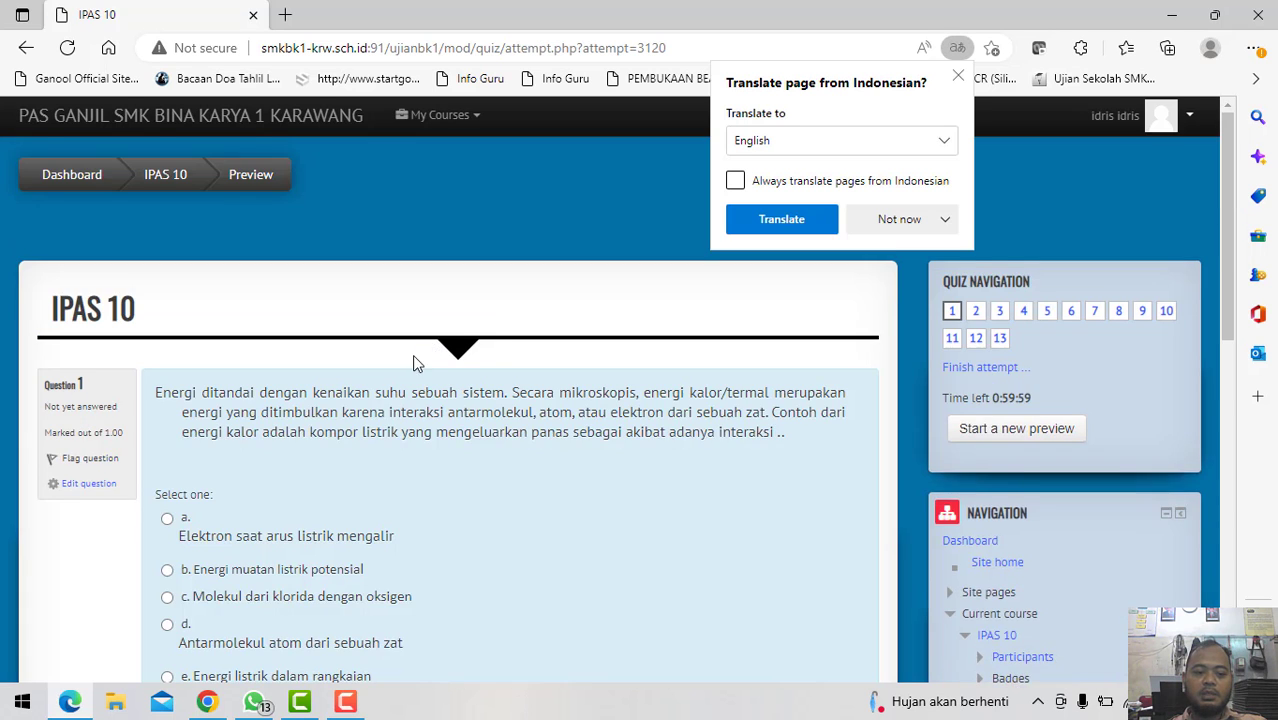
scroll(400, 340, down, 4)
scroll(350, 320, up, 2)
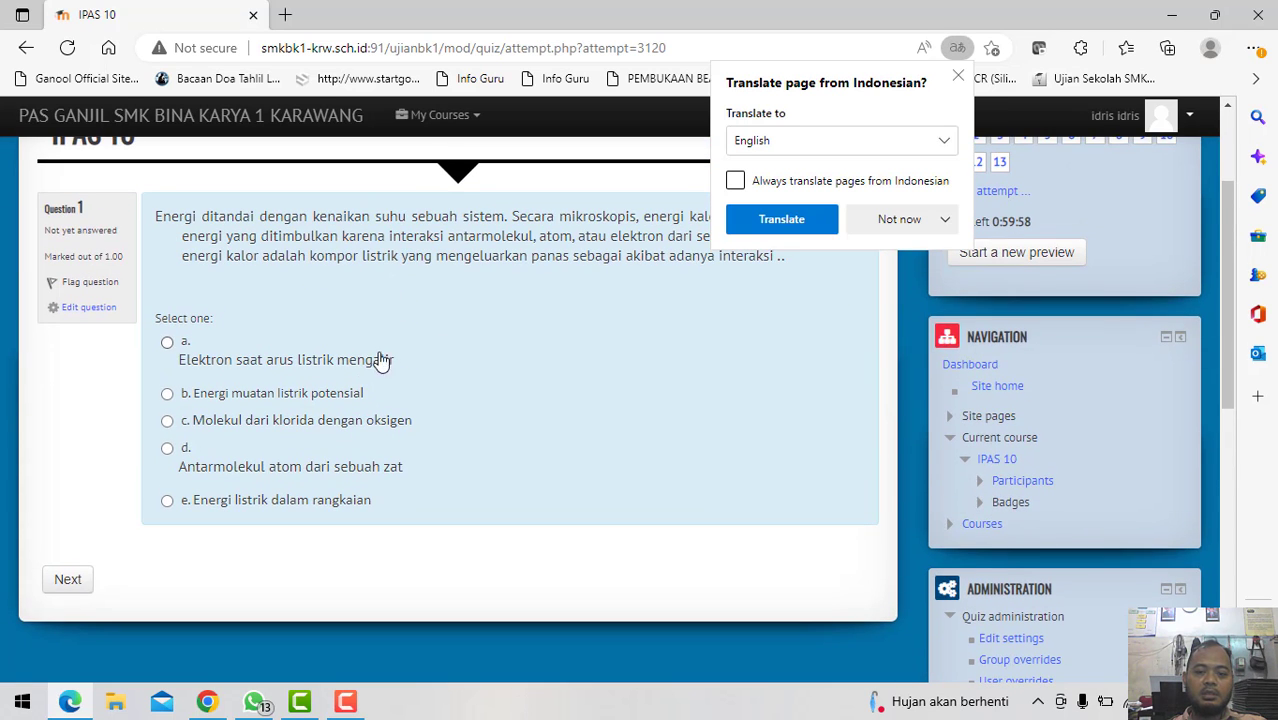
click(892, 218)
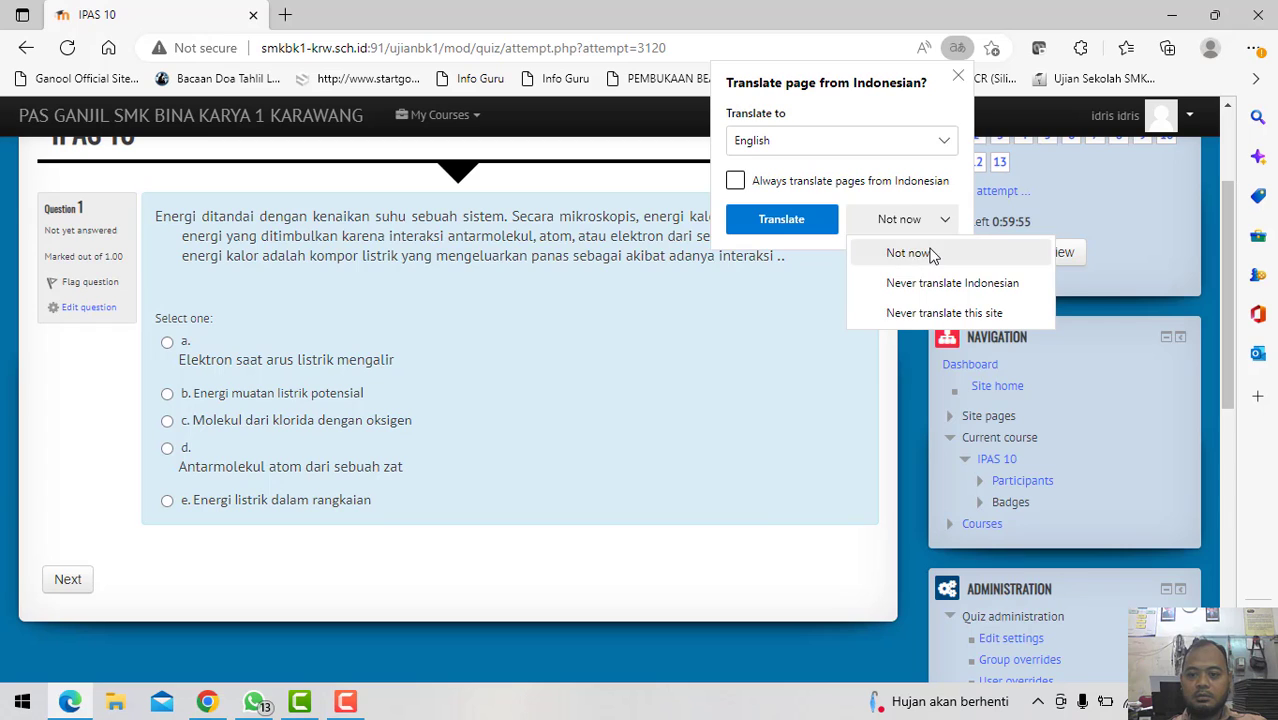
click(925, 252)
Step: Open the IPAS 10 quiz for editing and look through its list of questions
scroll(904, 368, down, 4)
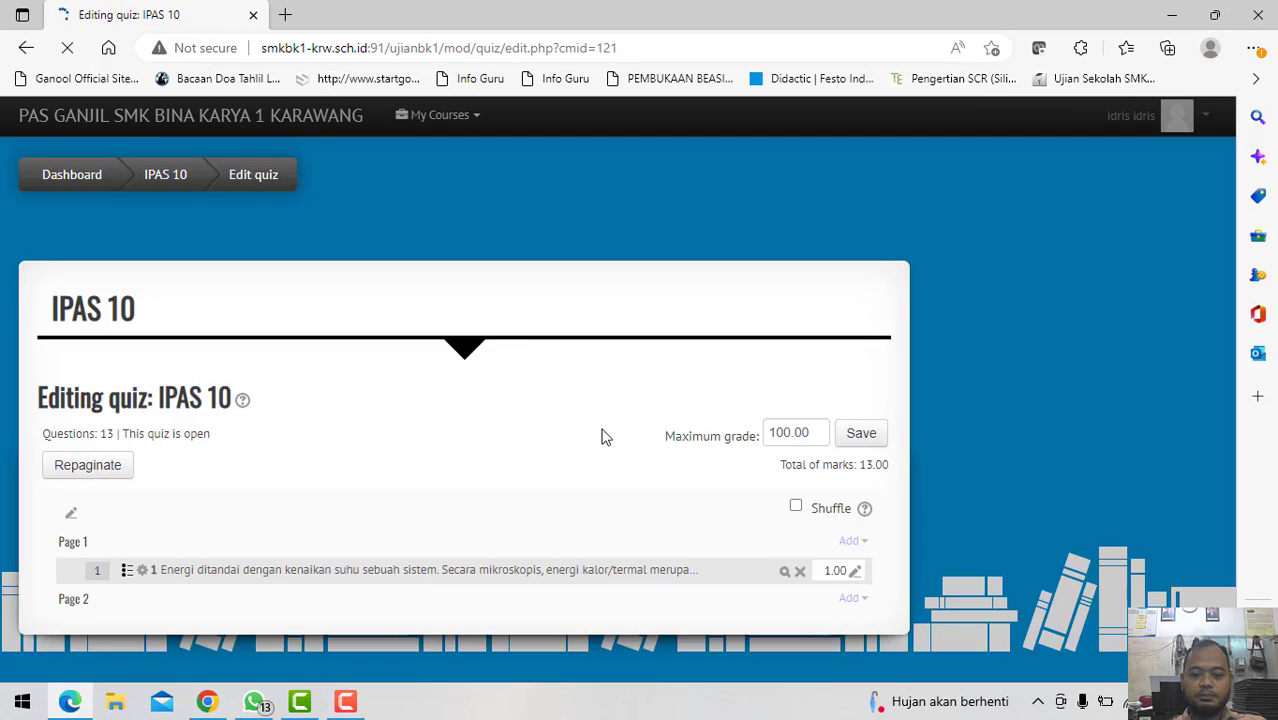
scroll(600, 430, down, 2)
scroll(693, 360, down, 5)
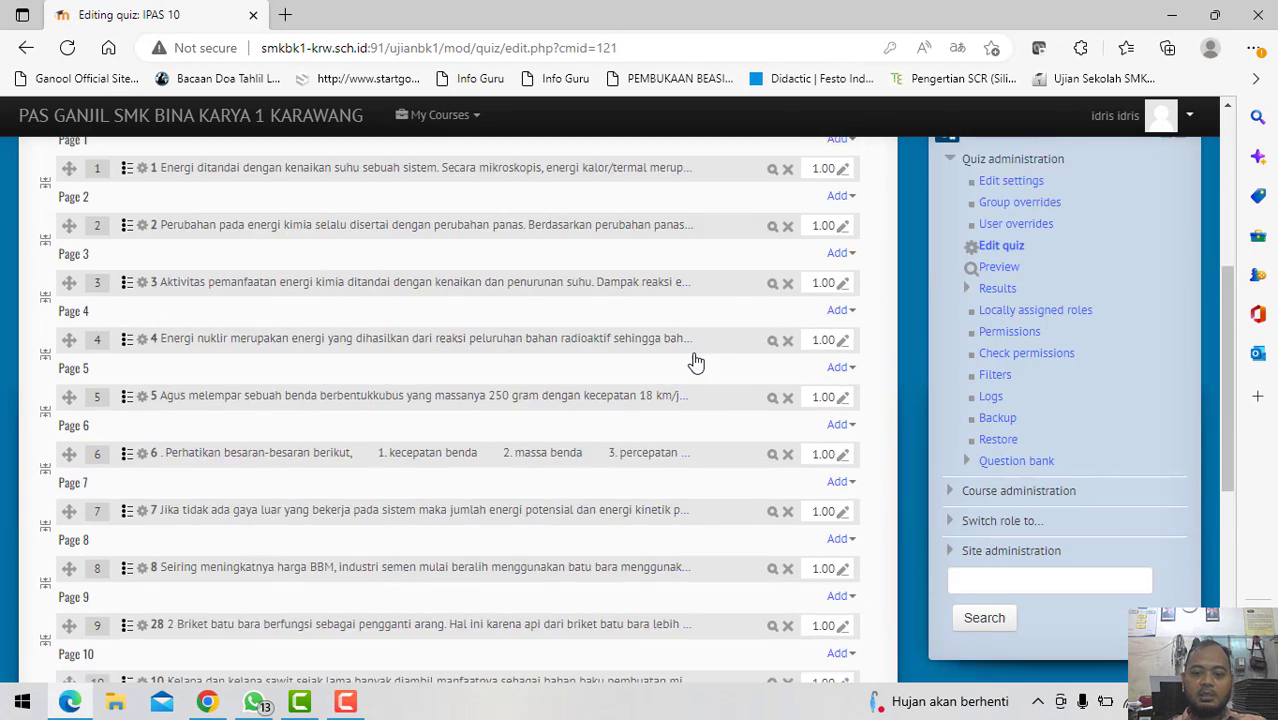
scroll(727, 475, up, 3)
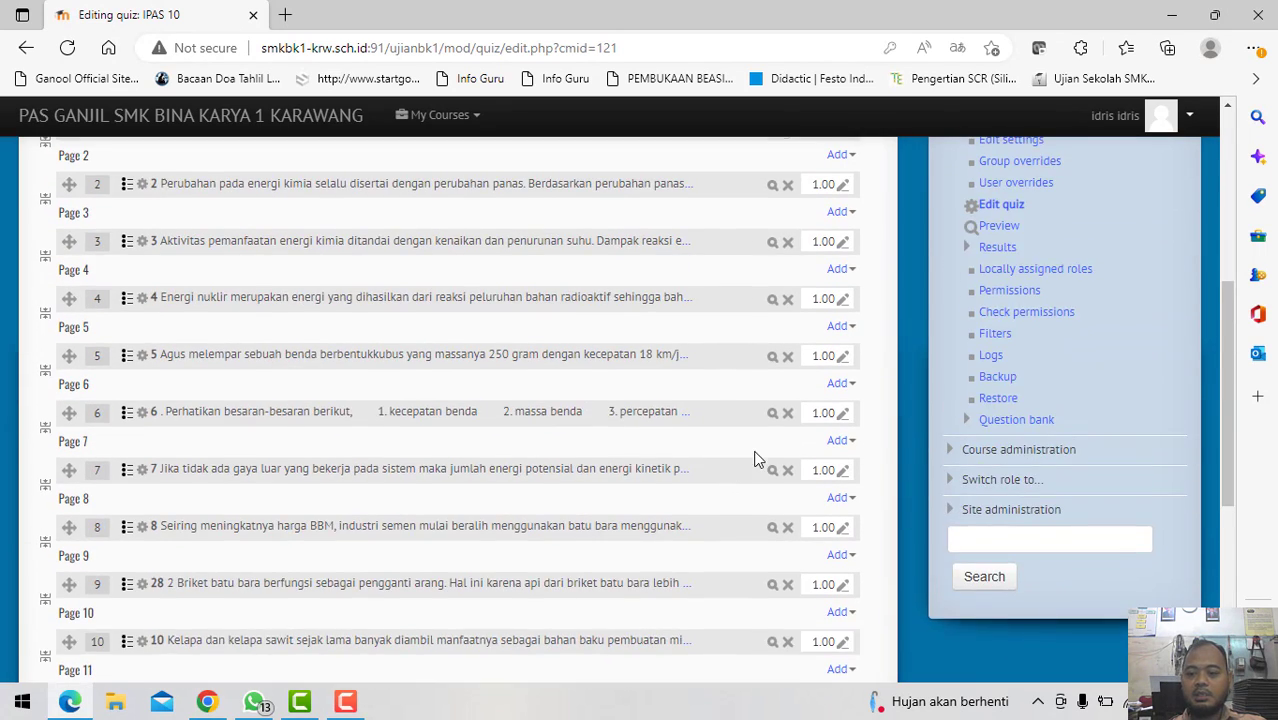
scroll(757, 457, up, 1)
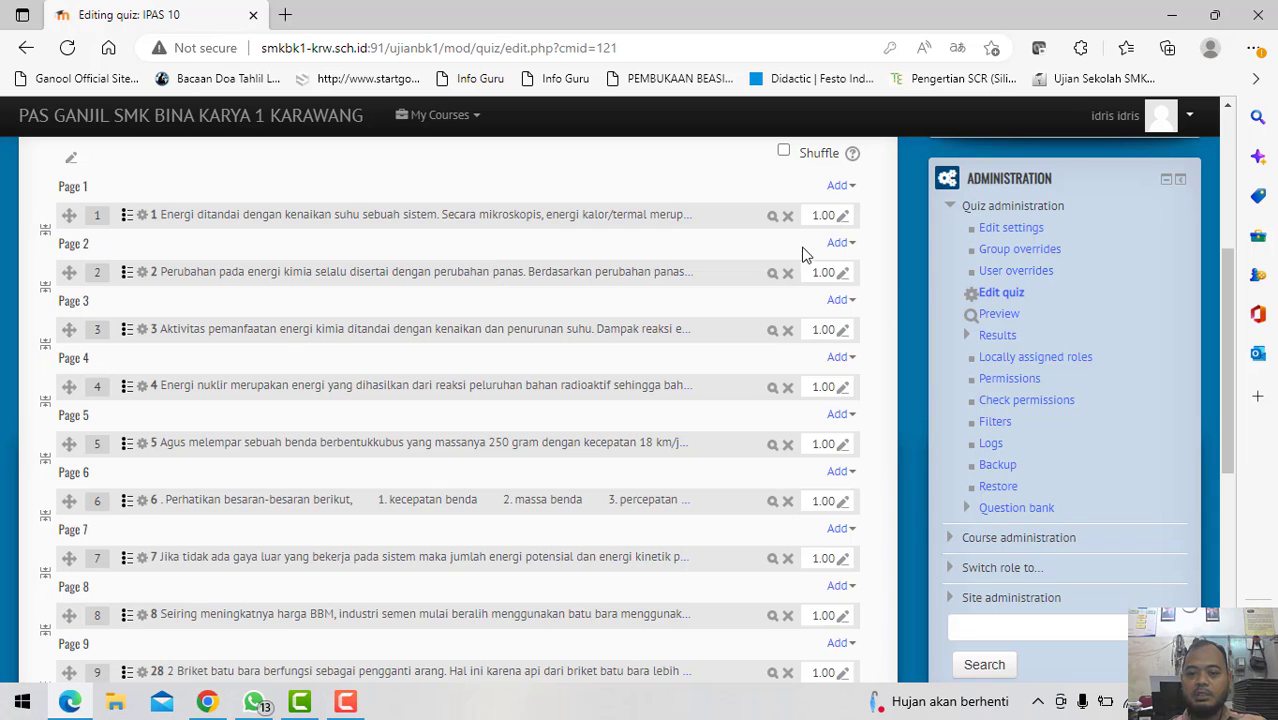
Step: Remove the questions named 1, 2, 3 and 4 from the IPAS 10 quiz
click(787, 218)
click(568, 466)
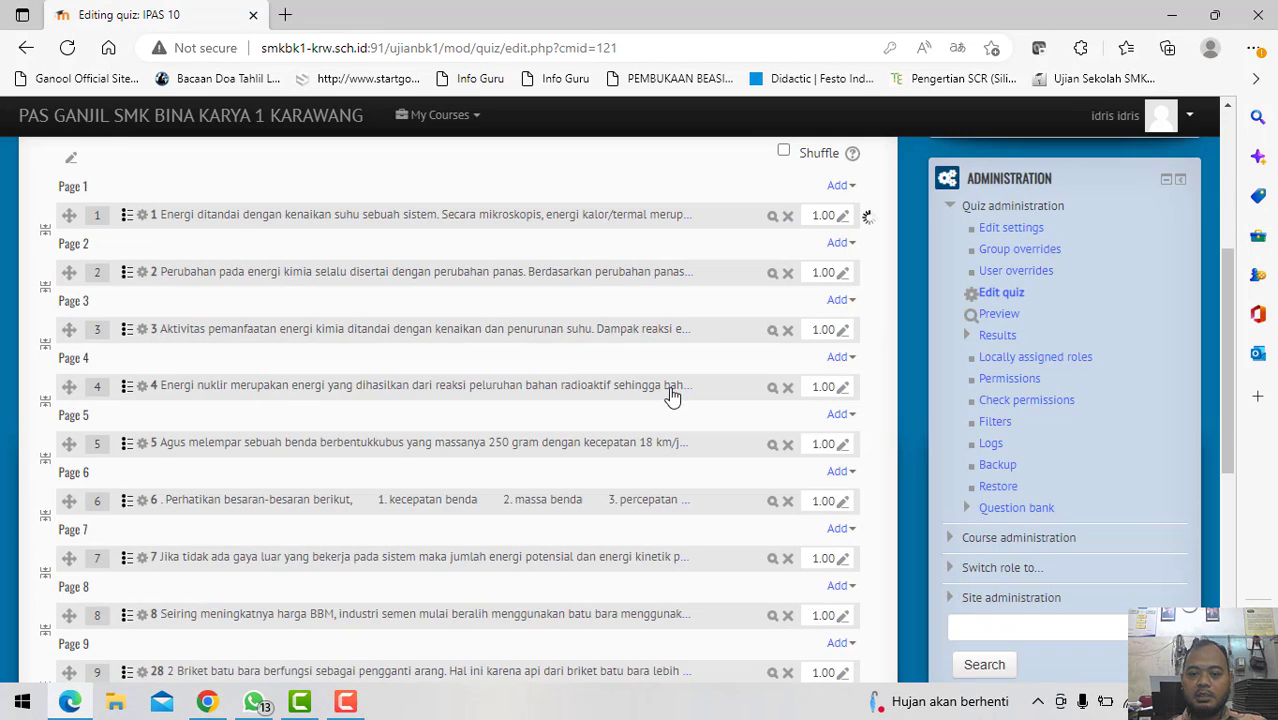
click(787, 246)
click(570, 472)
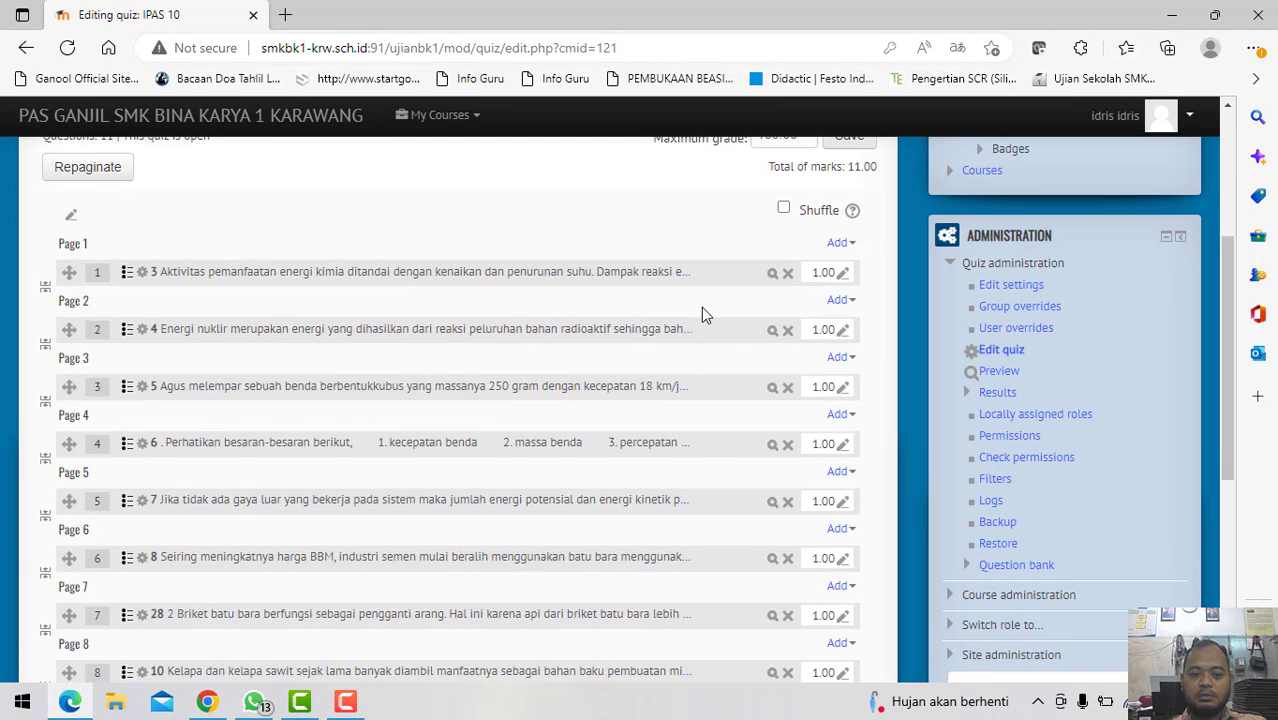
click(787, 272)
click(588, 470)
click(789, 303)
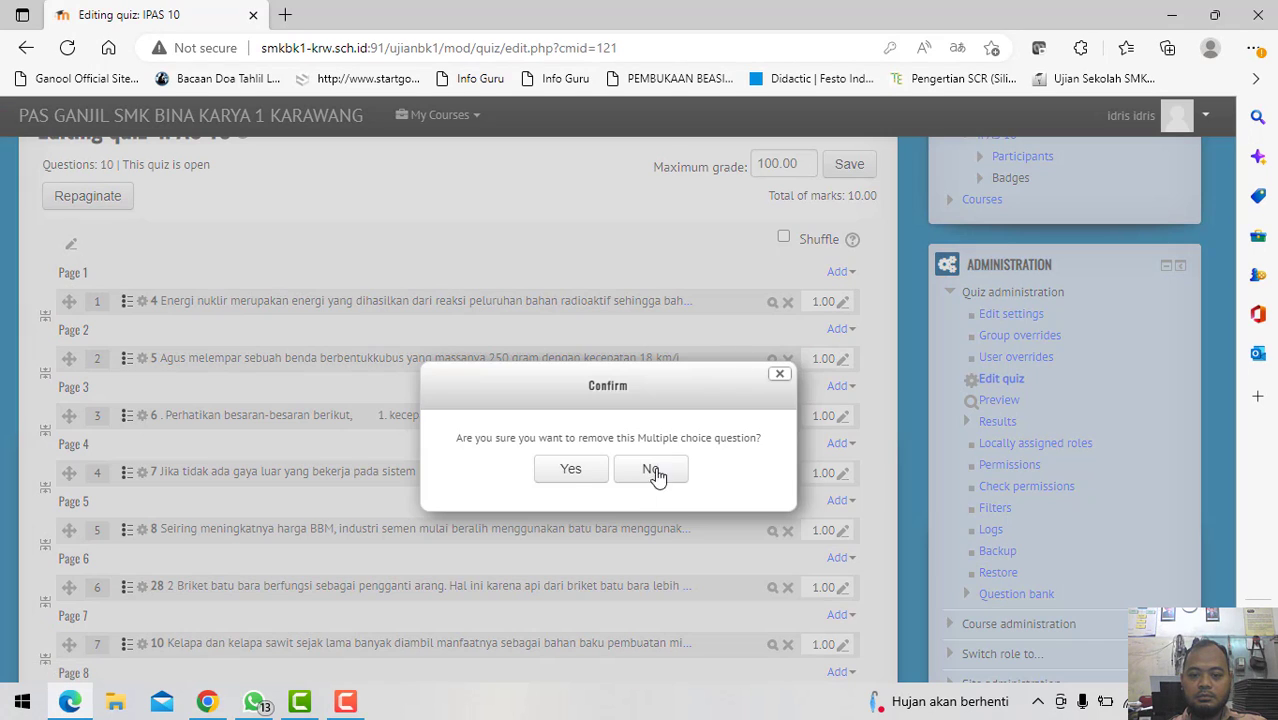
click(570, 472)
Step: Remove the questions named 5, 6, 7 and 8 from the IPAS 10 quiz
scroll(679, 391, down, 3)
scroll(698, 376, up, 2)
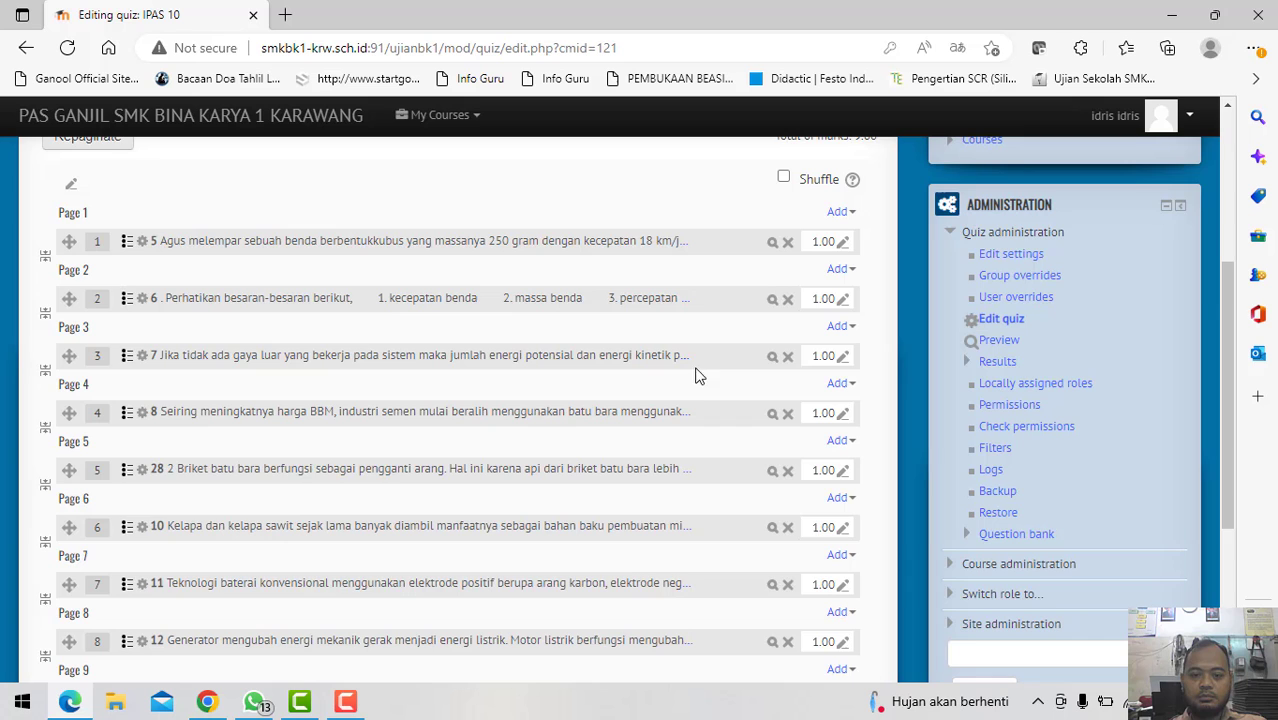
click(787, 242)
click(566, 470)
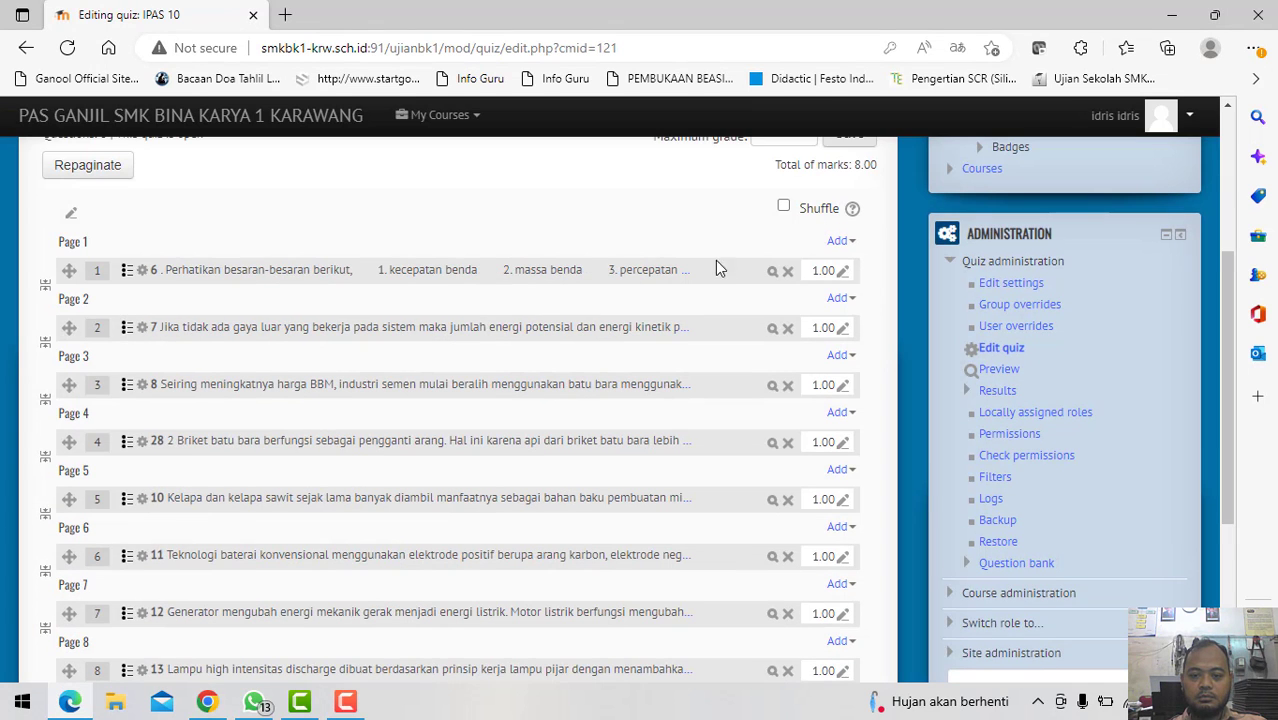
click(787, 271)
click(575, 467)
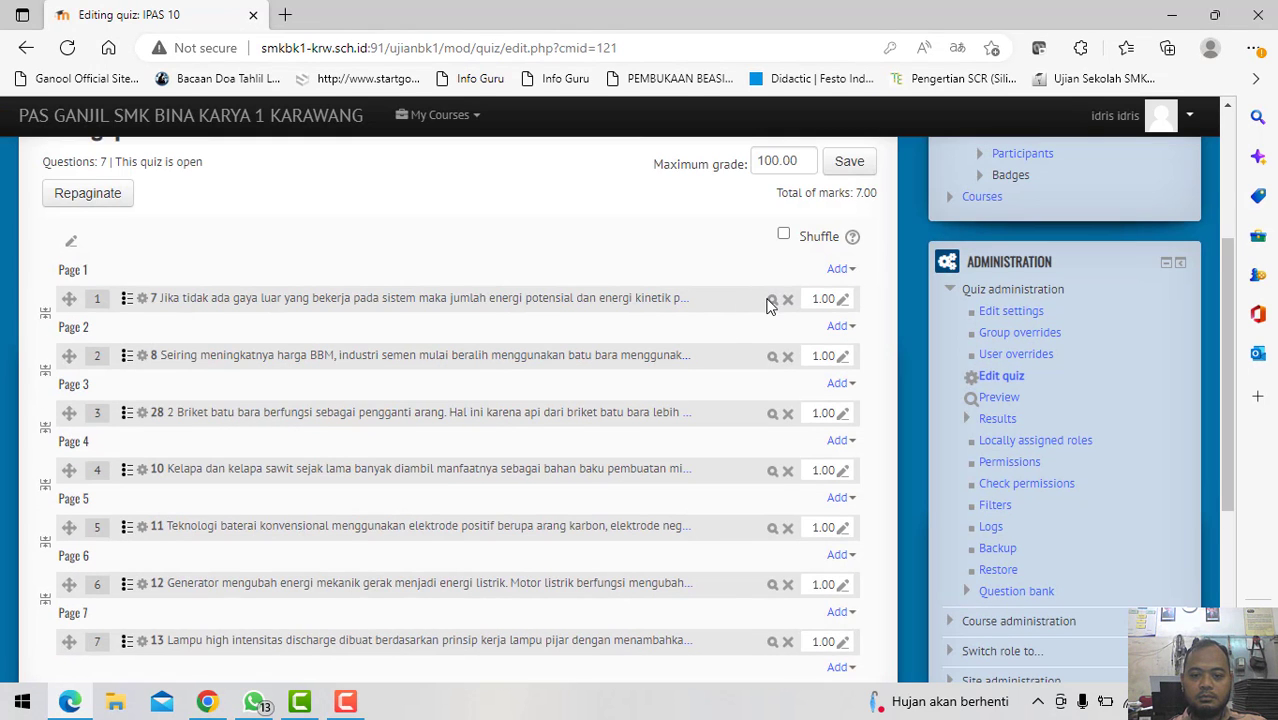
click(788, 300)
click(572, 470)
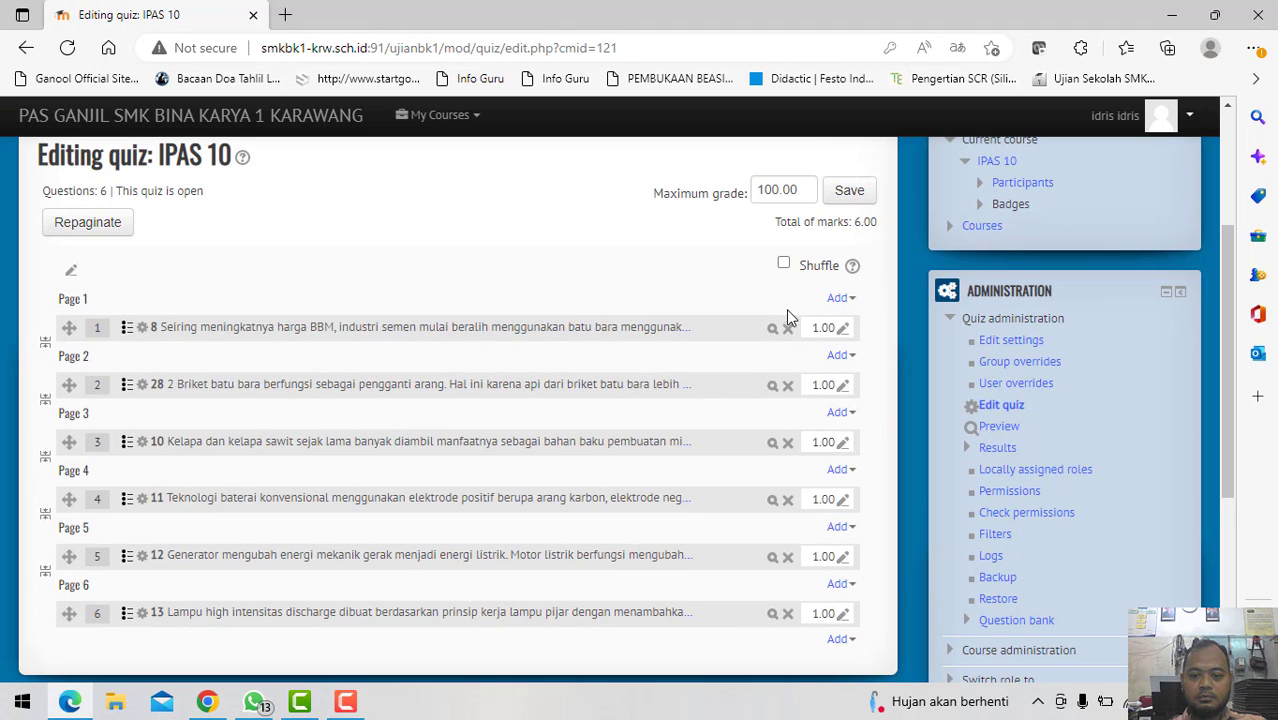
click(788, 328)
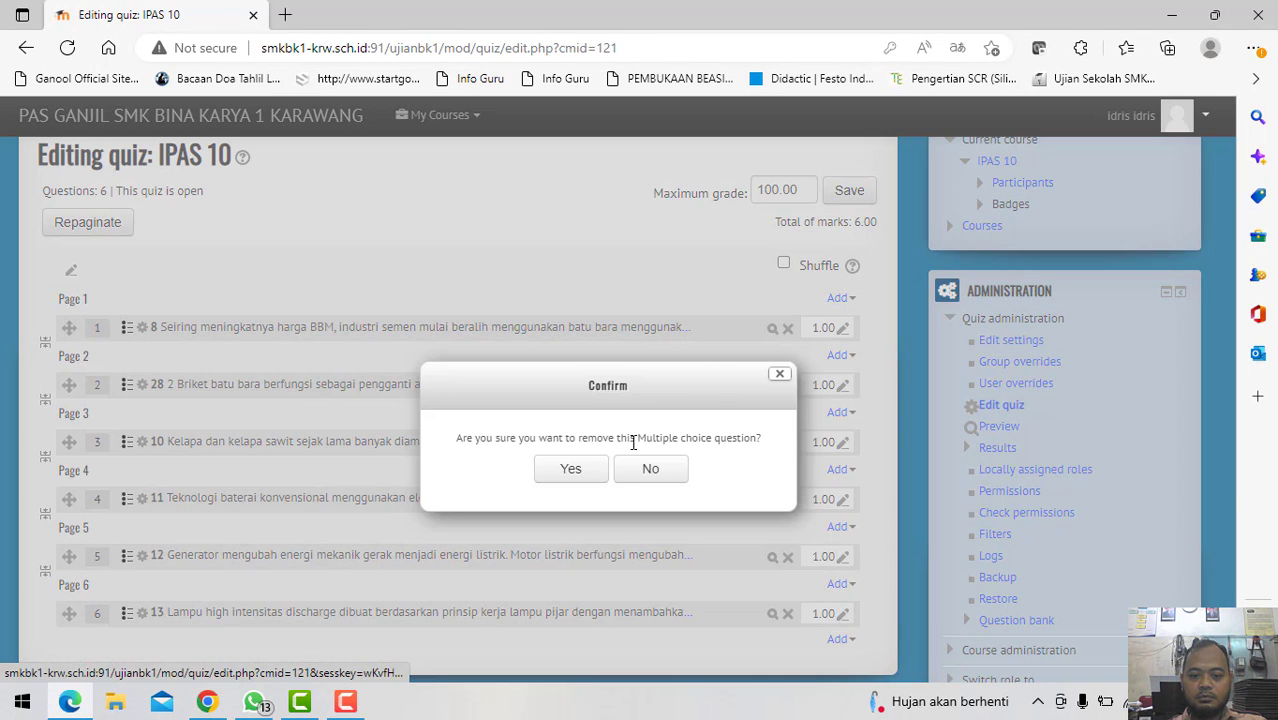
click(584, 470)
Step: Remove the questions named 28, 10, 11 and 12 from the quiz, leaving only question 13
click(788, 356)
click(584, 465)
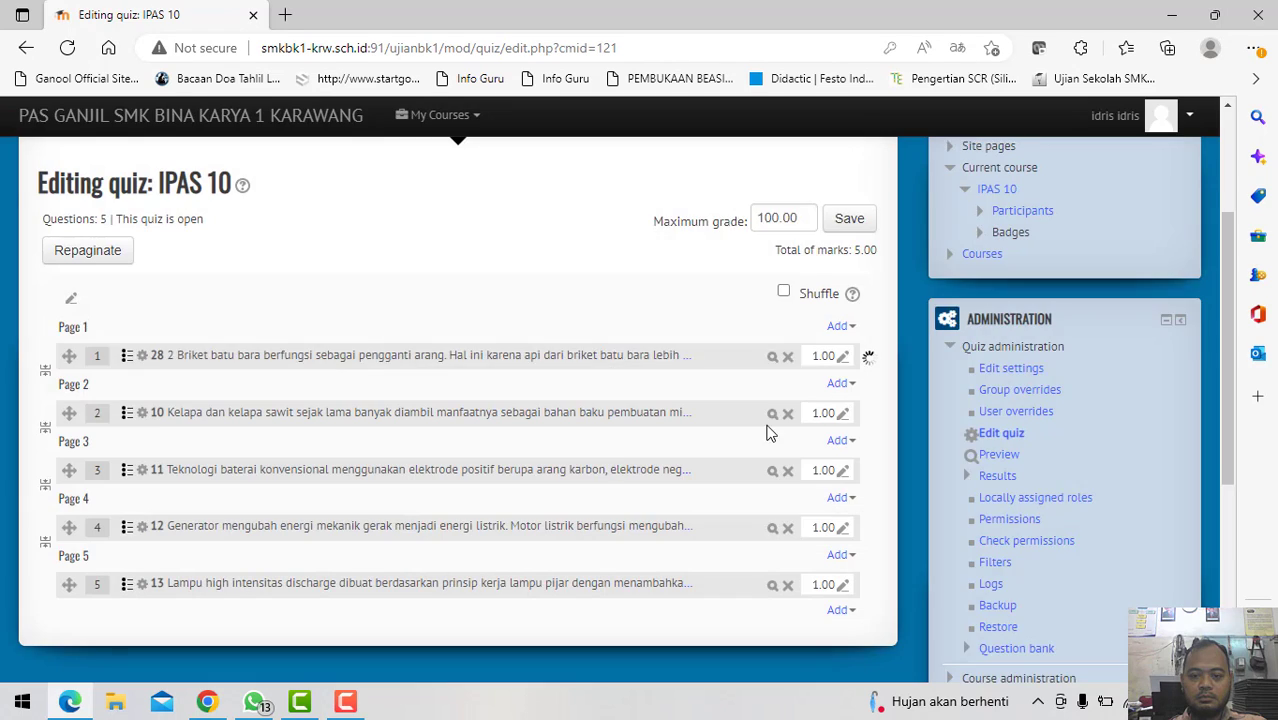
click(788, 387)
click(592, 472)
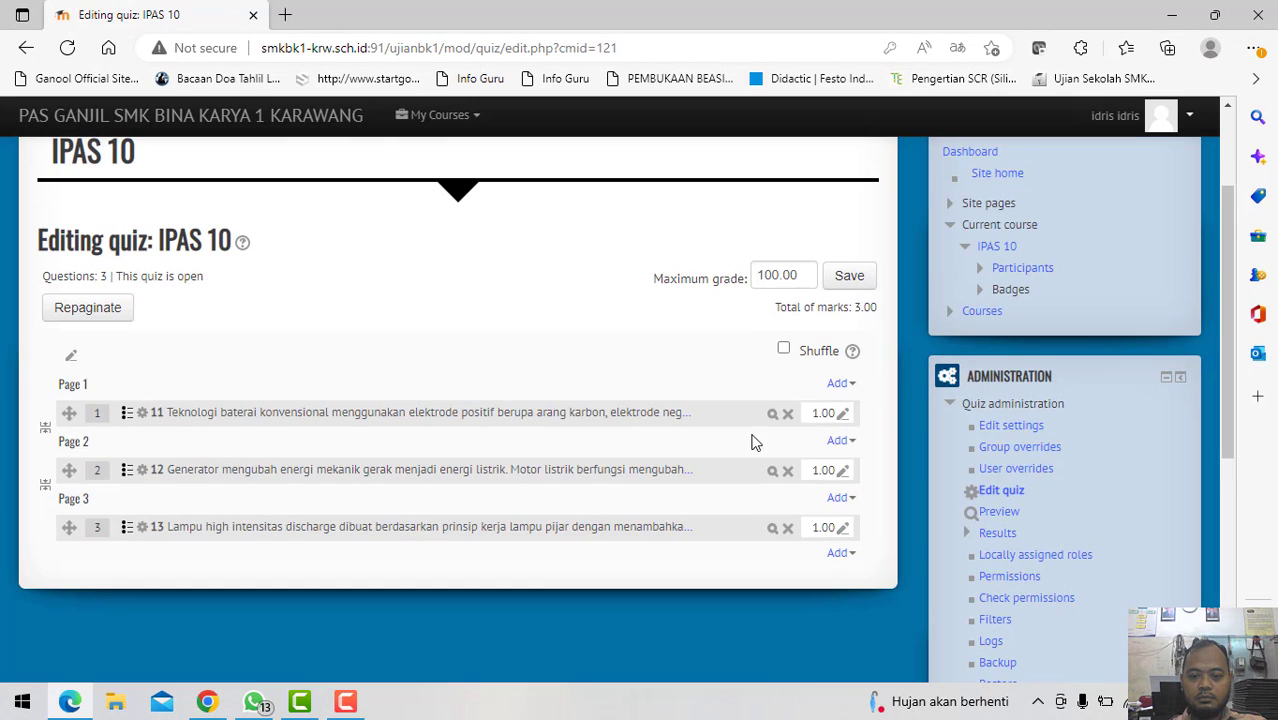
click(788, 414)
click(580, 467)
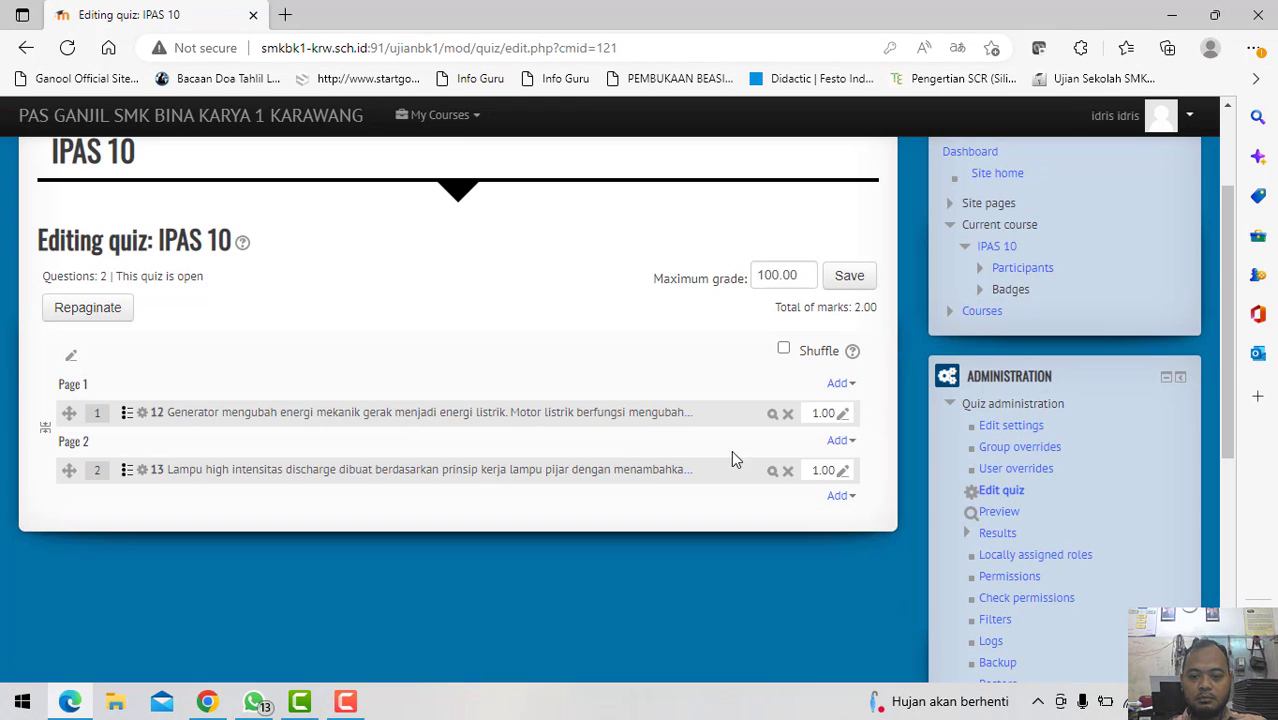
click(788, 413)
click(588, 474)
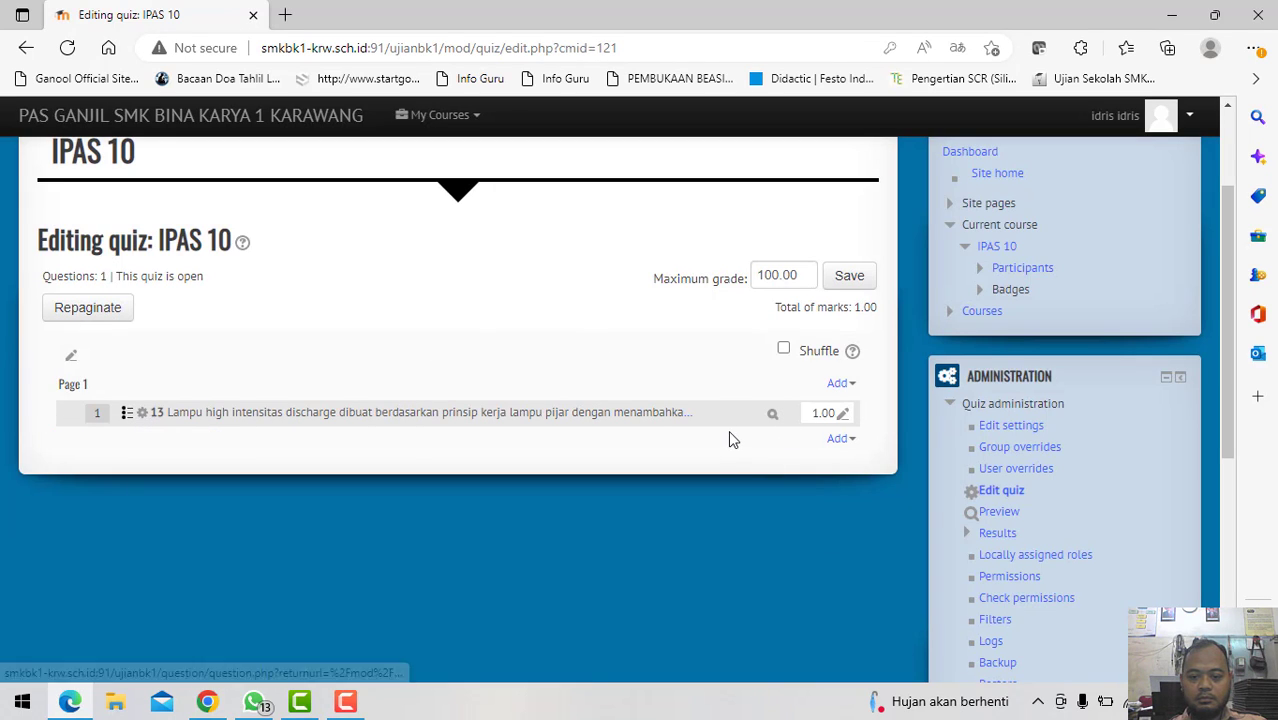
scroll(130, 400, down, 2)
scroll(128, 402, up, 2)
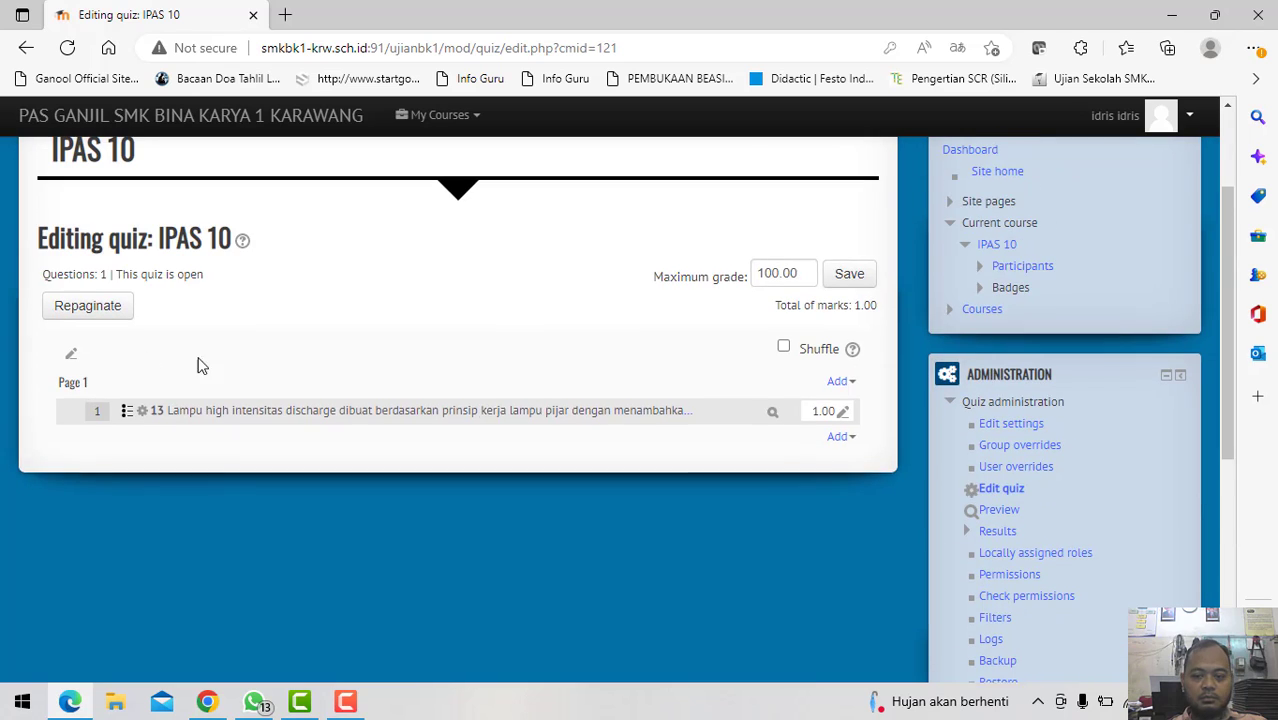
click(852, 441)
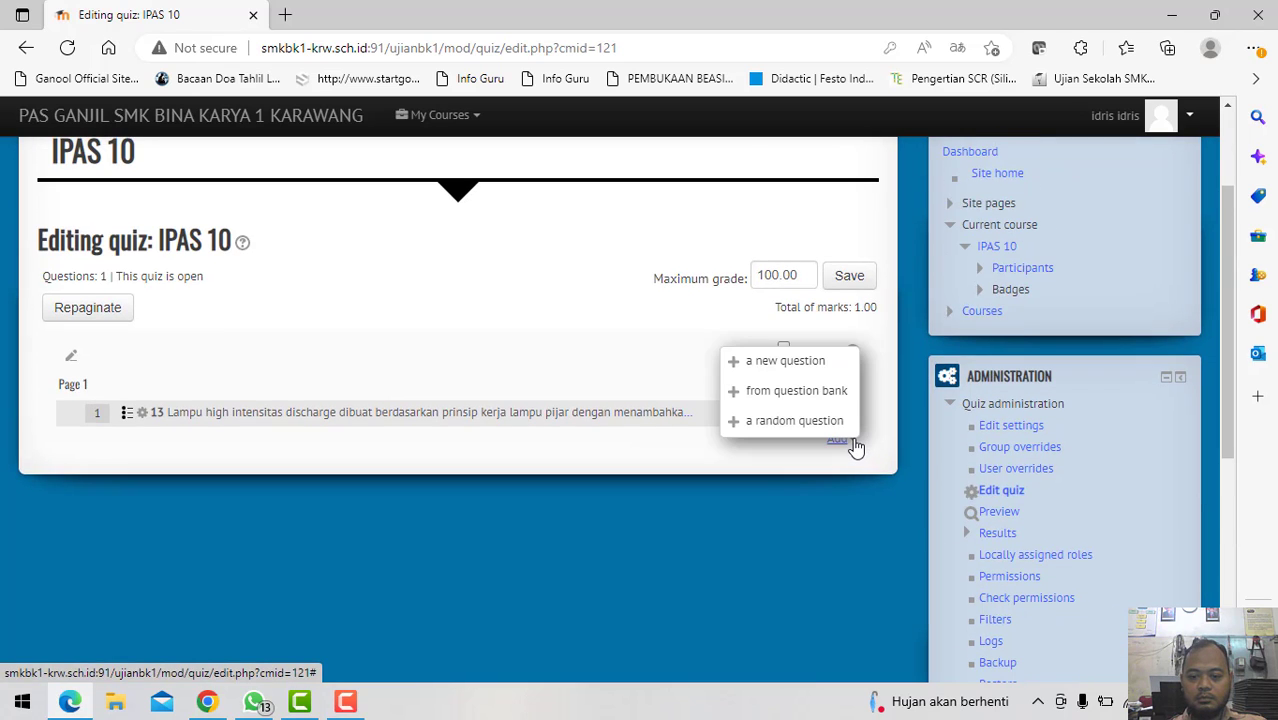
click(416, 276)
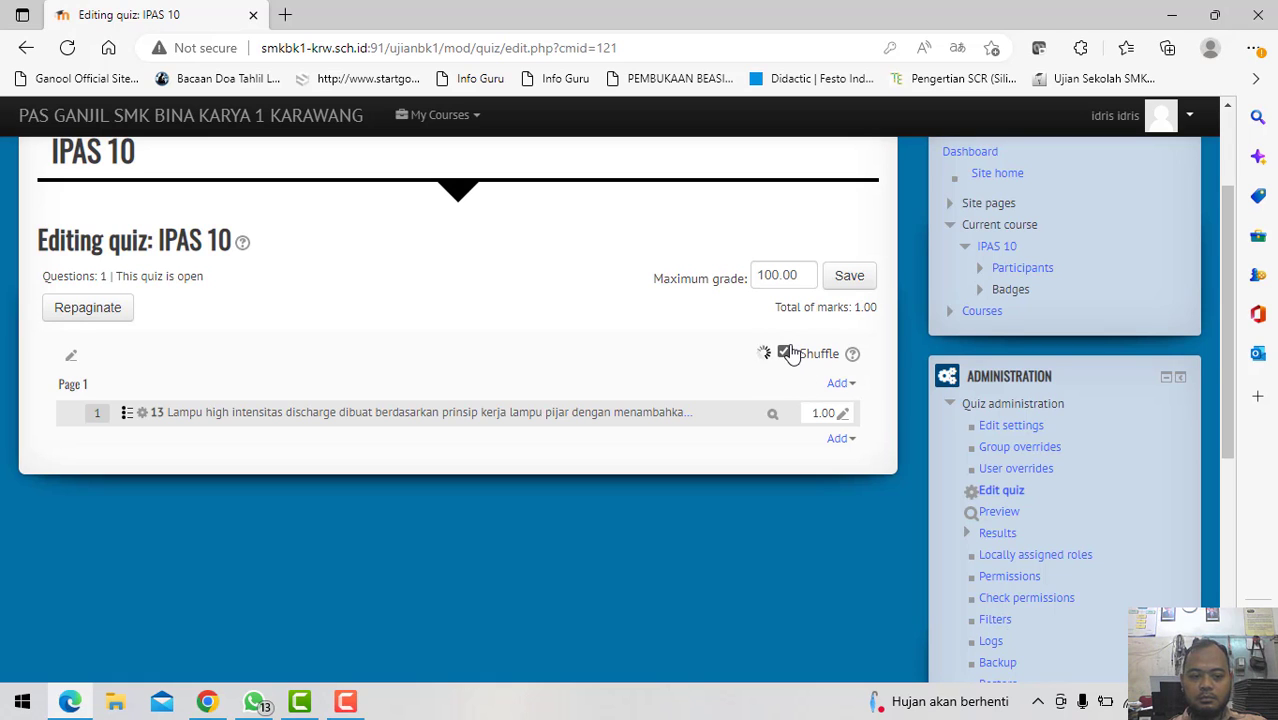
scroll(114, 362, up, 2)
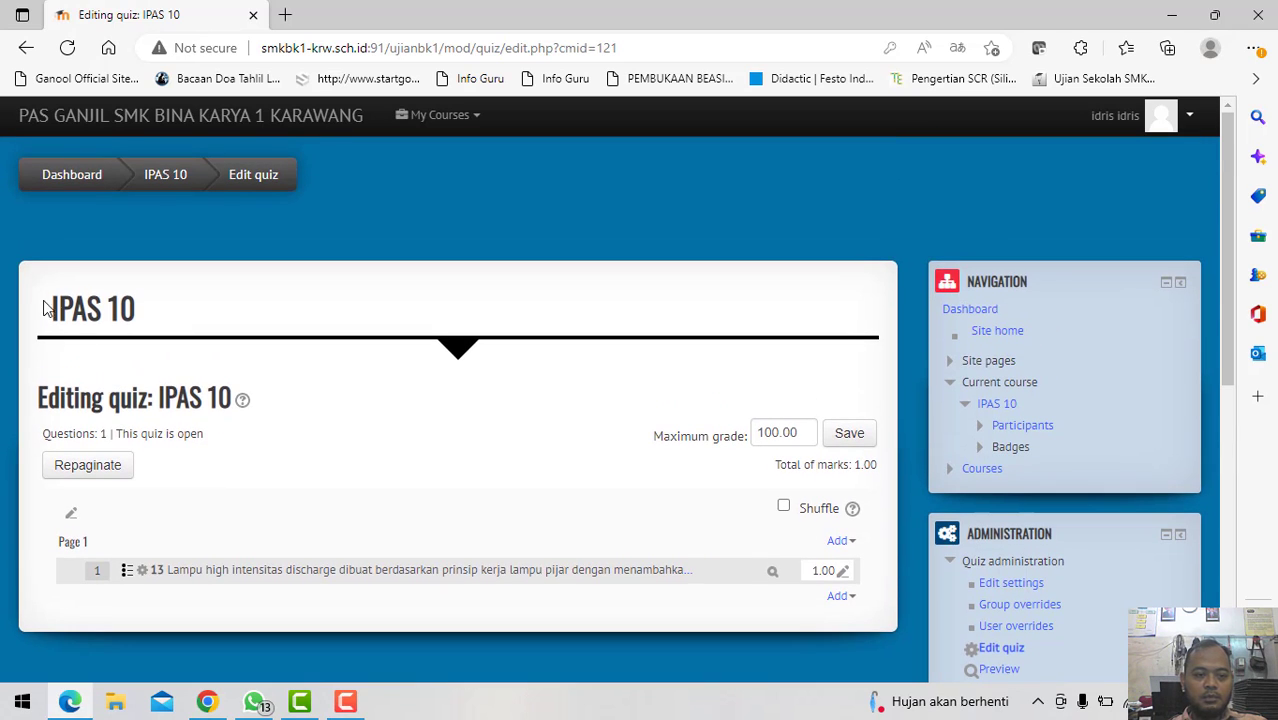
Step: Preview the IPAS 10 quiz and look over its remaining question and answer choices
scroll(1008, 463, down, 2)
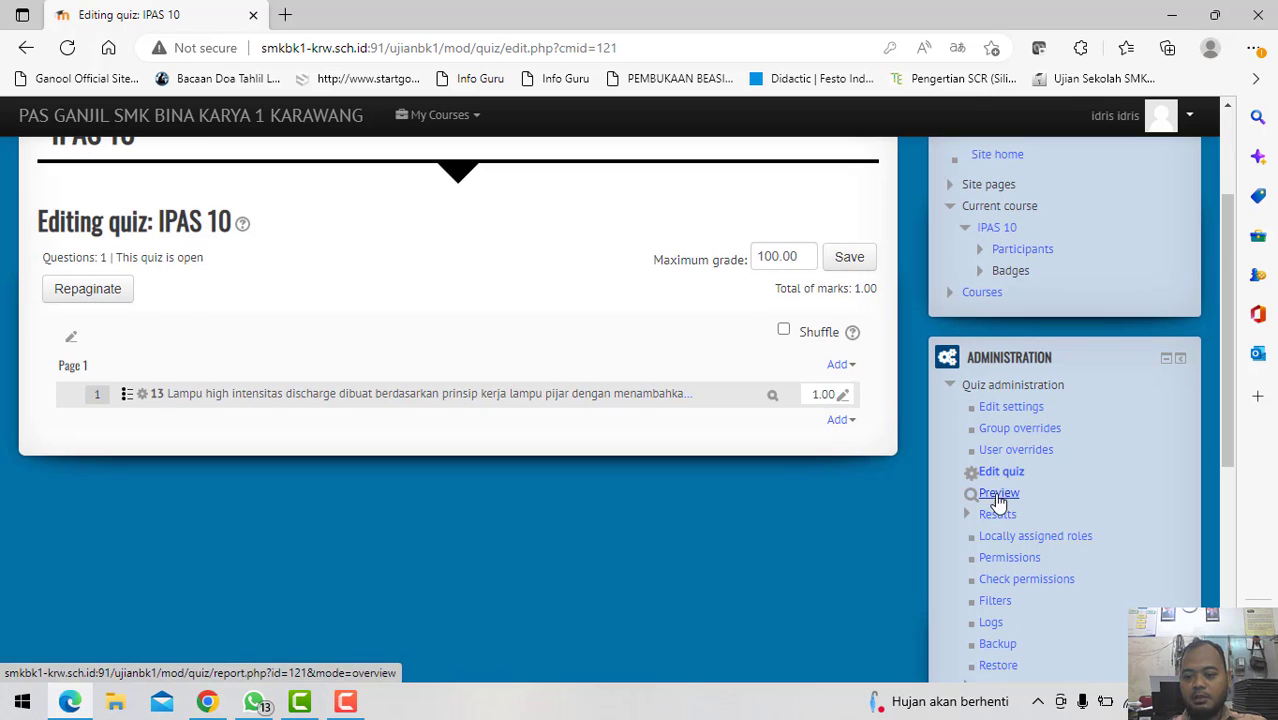
click(995, 493)
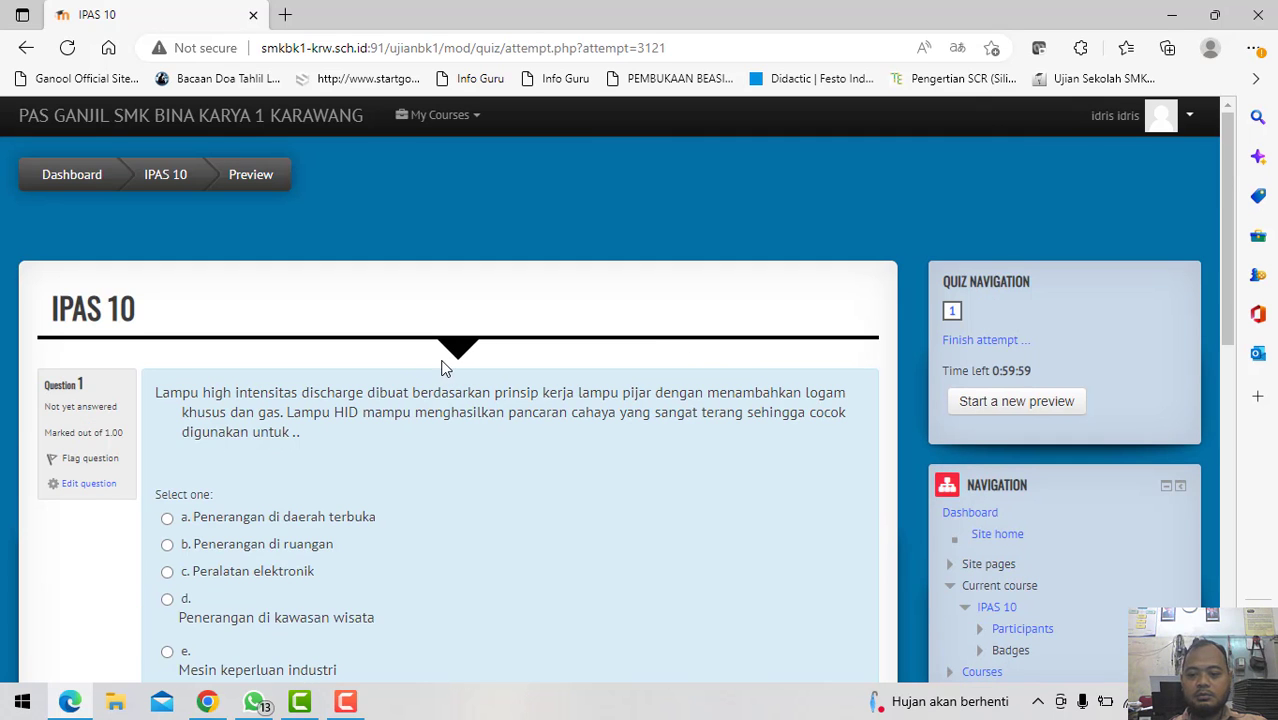
scroll(445, 368, down, 3)
scroll(1073, 363, up, 3)
scroll(779, 328, down, 1)
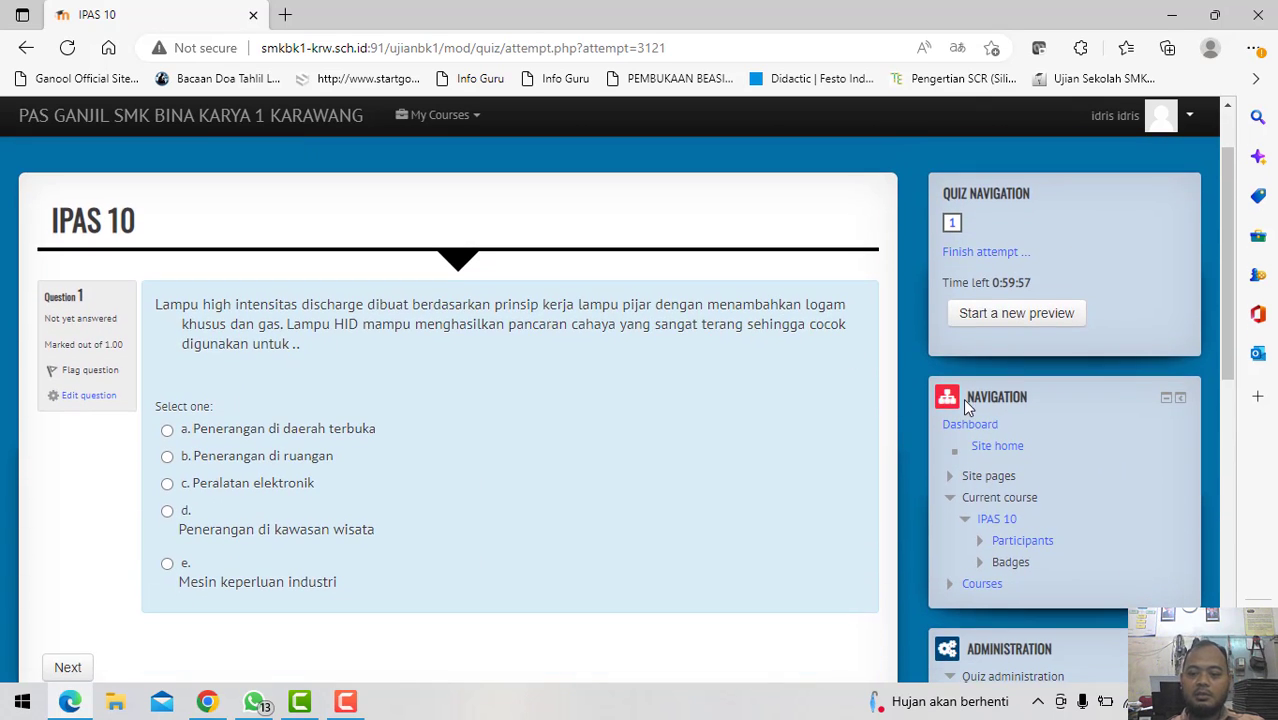
scroll(852, 403, down, 4)
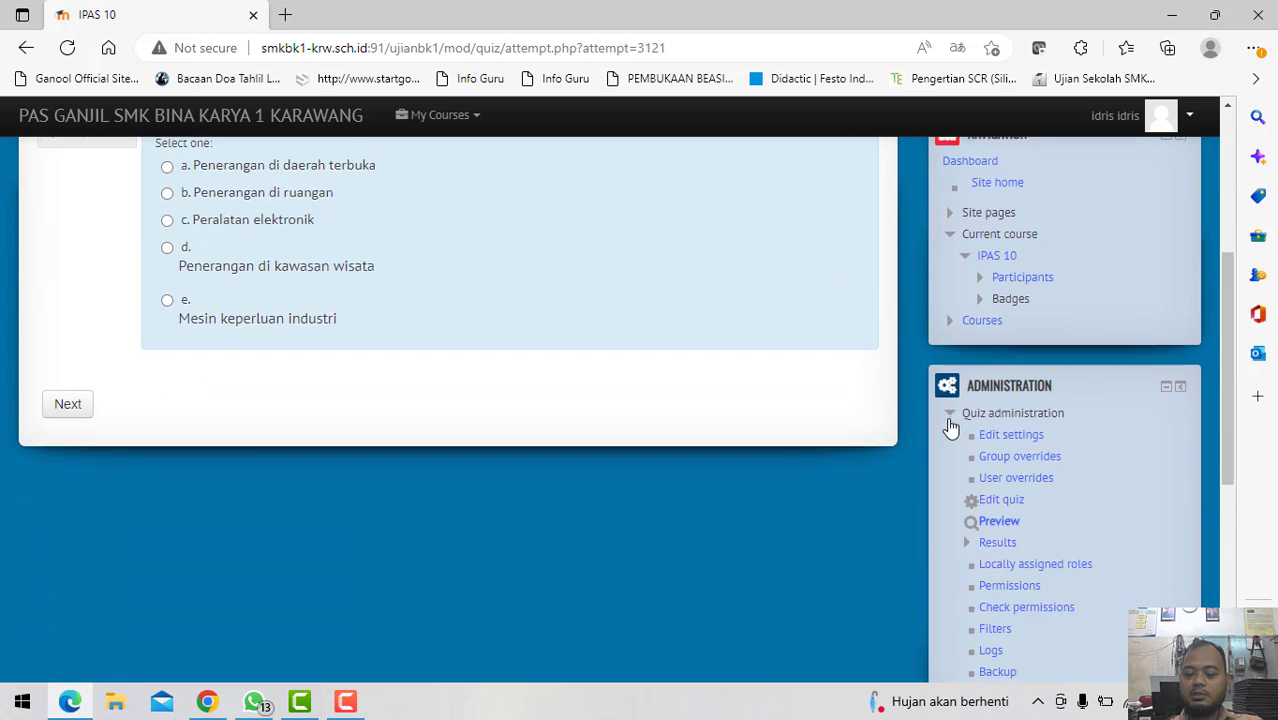
scroll(1048, 637, up, 1)
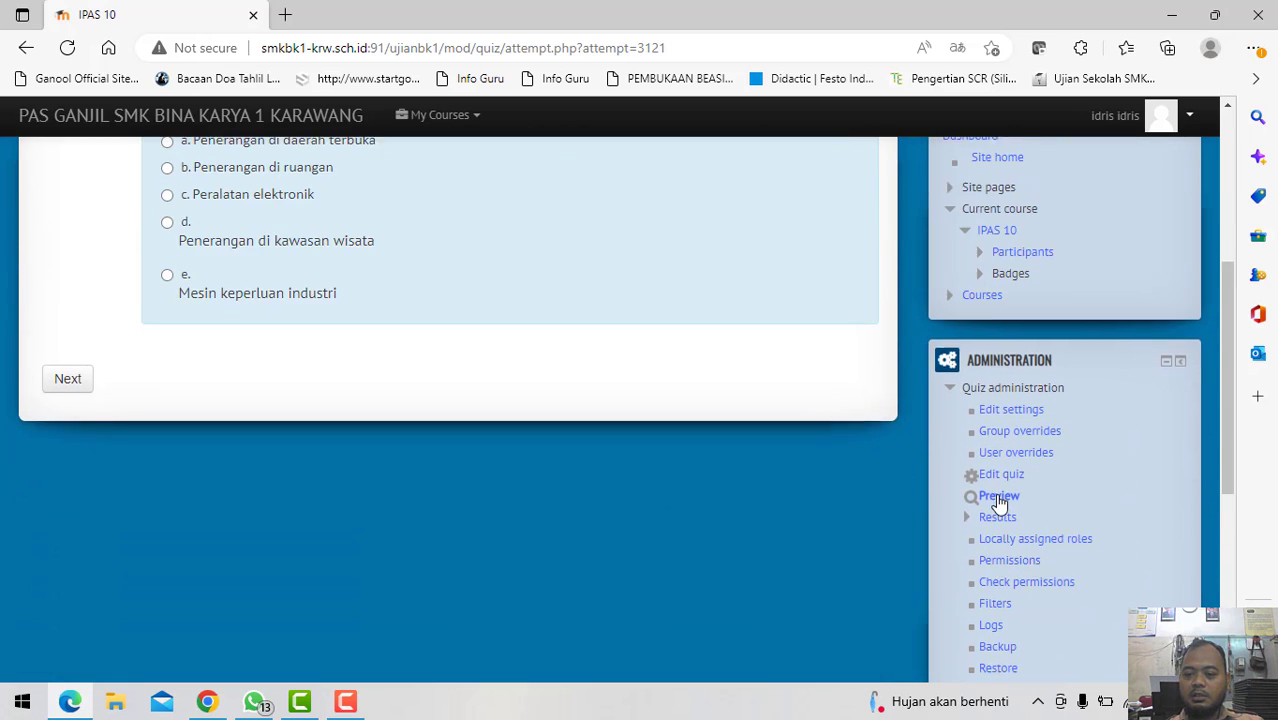
Step: Go to the list of all courses and reopen the IPAS 10 quiz from it
click(984, 334)
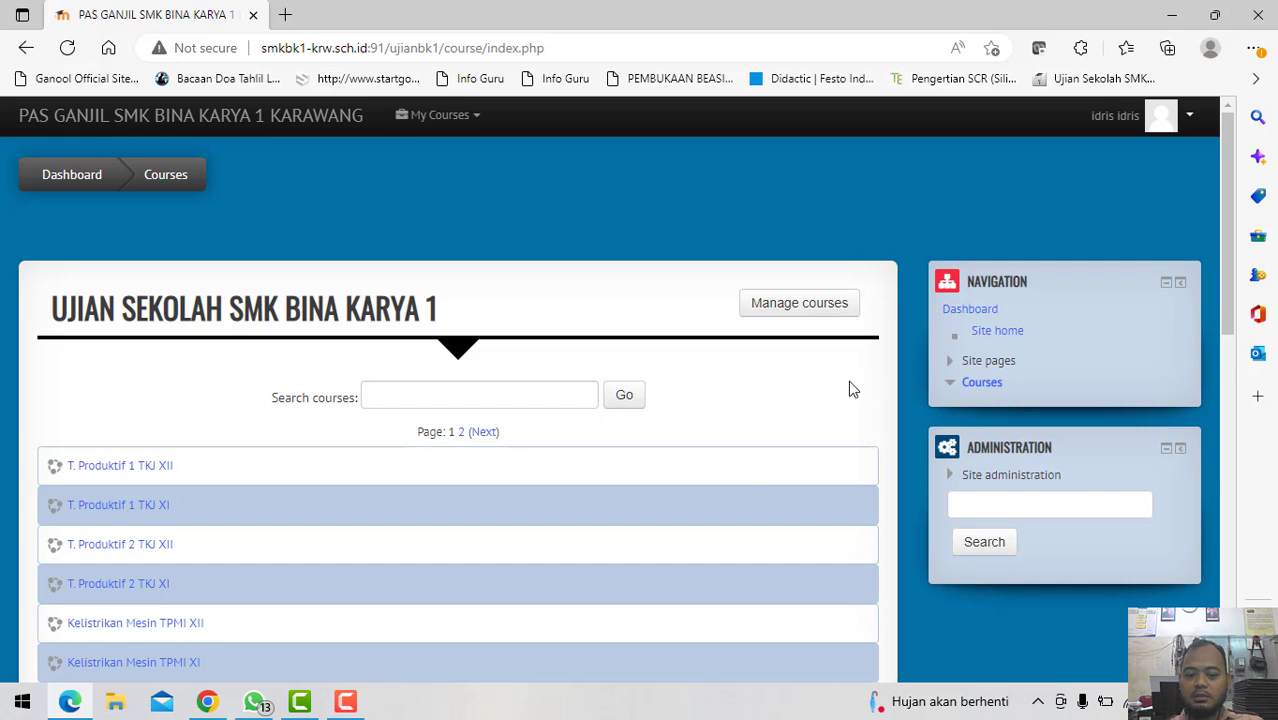
scroll(660, 485, down, 5)
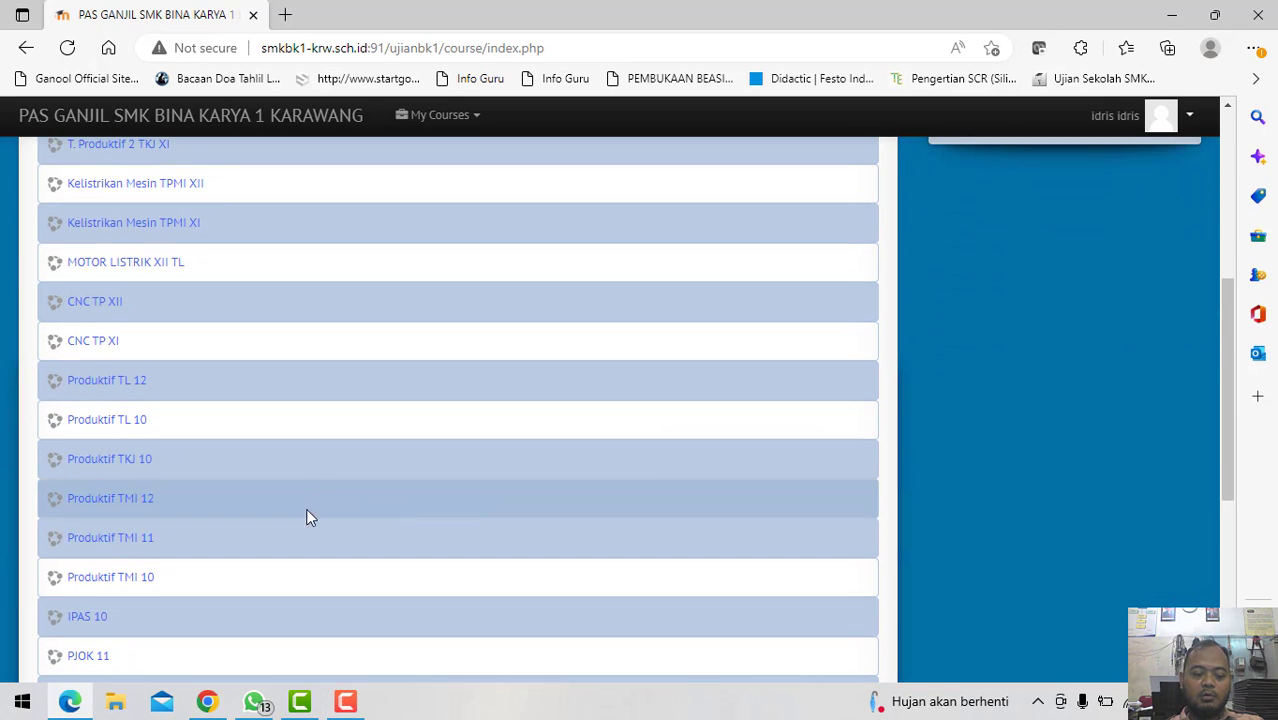
scroll(37, 405, up, 5)
scroll(248, 522, down, 6)
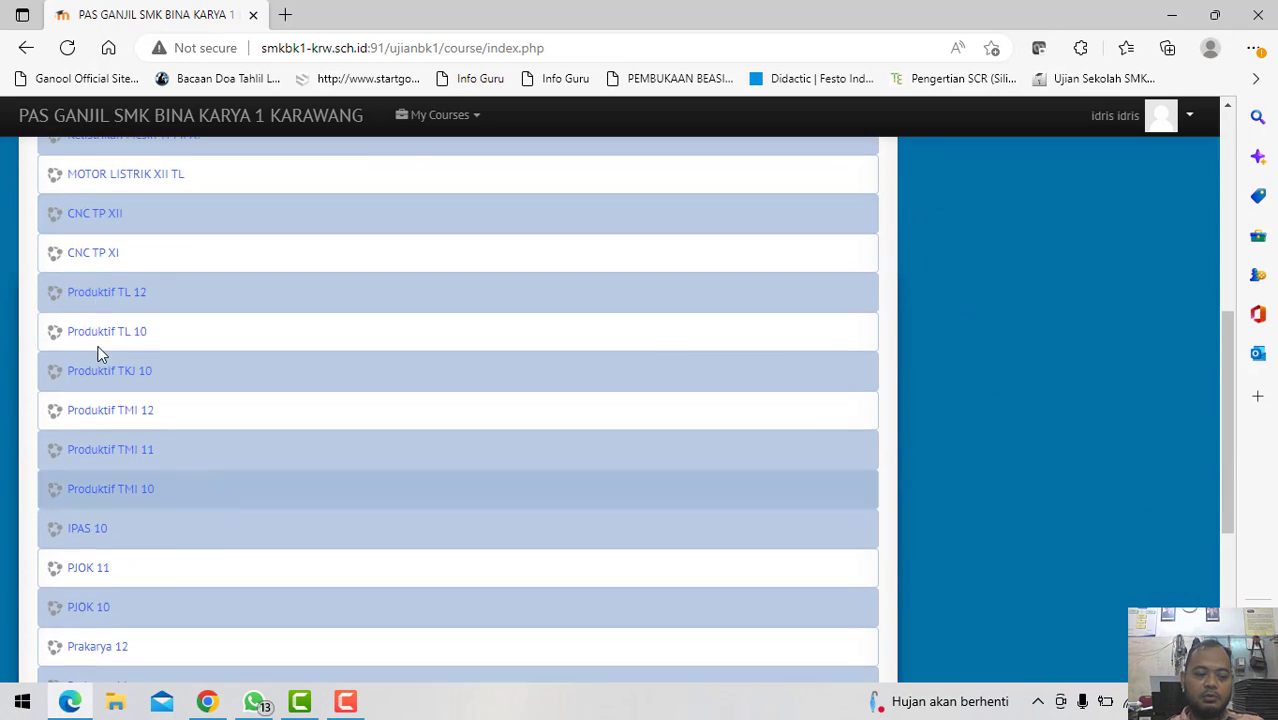
click(84, 529)
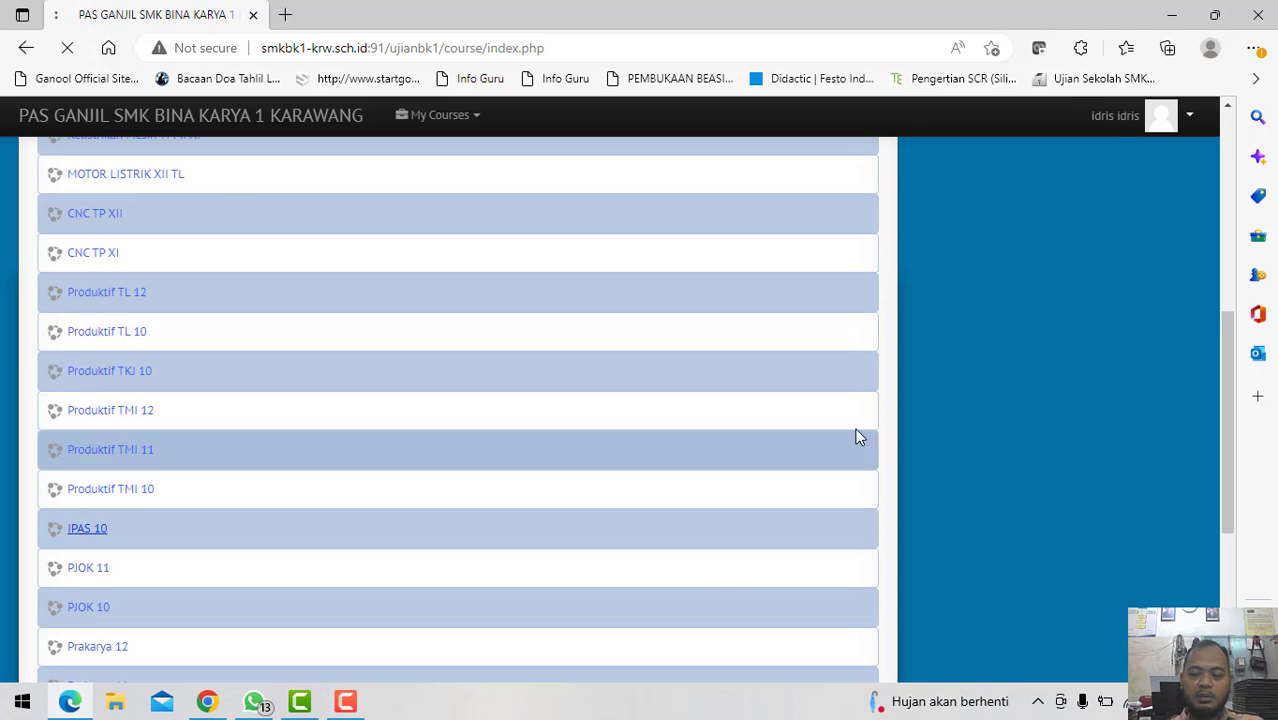
scroll(1022, 505, down, 2)
scroll(1021, 510, down, 1)
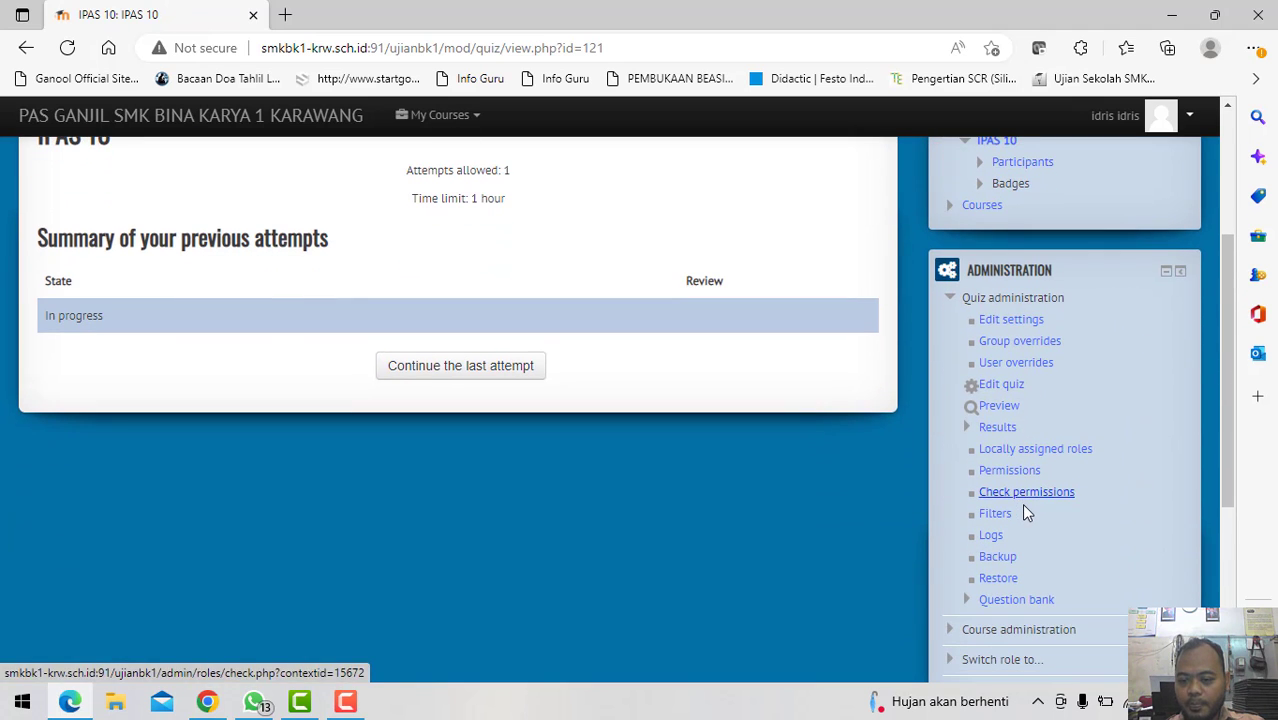
Step: Preview the quiz, look through the edit form of question 13, return to the preview and decline the translation offer
click(999, 406)
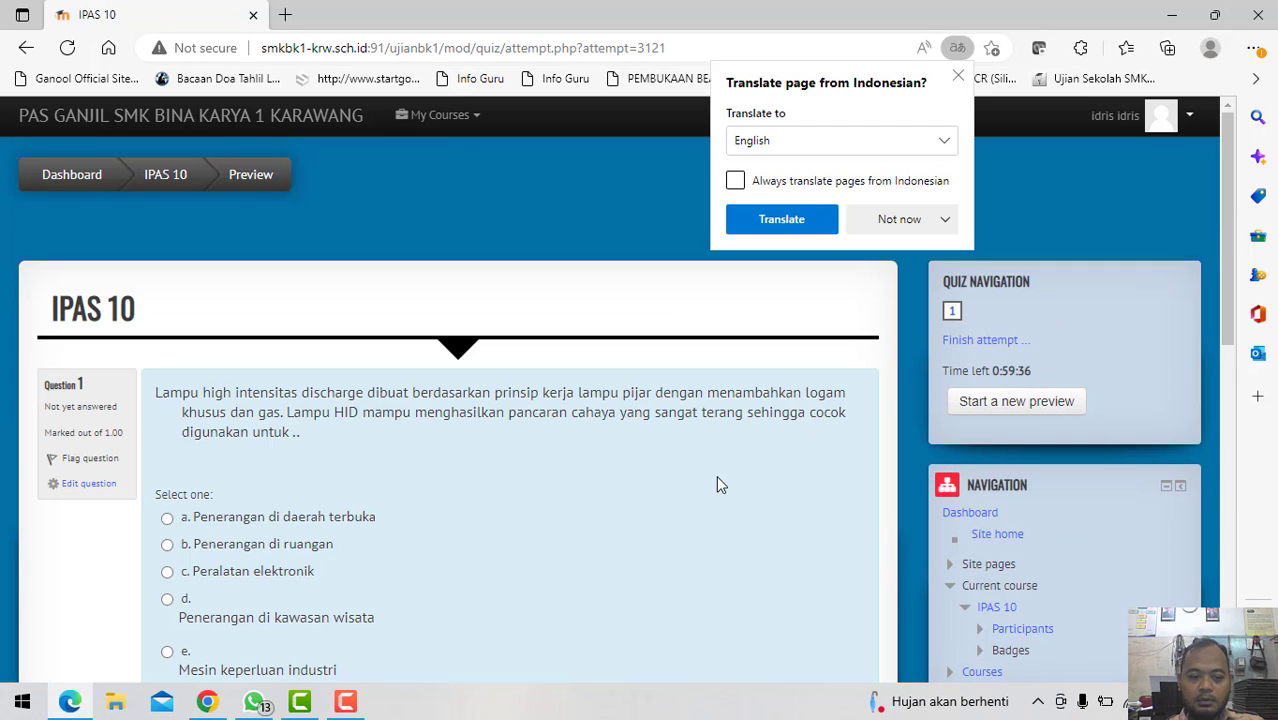
scroll(293, 524, down, 2)
click(90, 222)
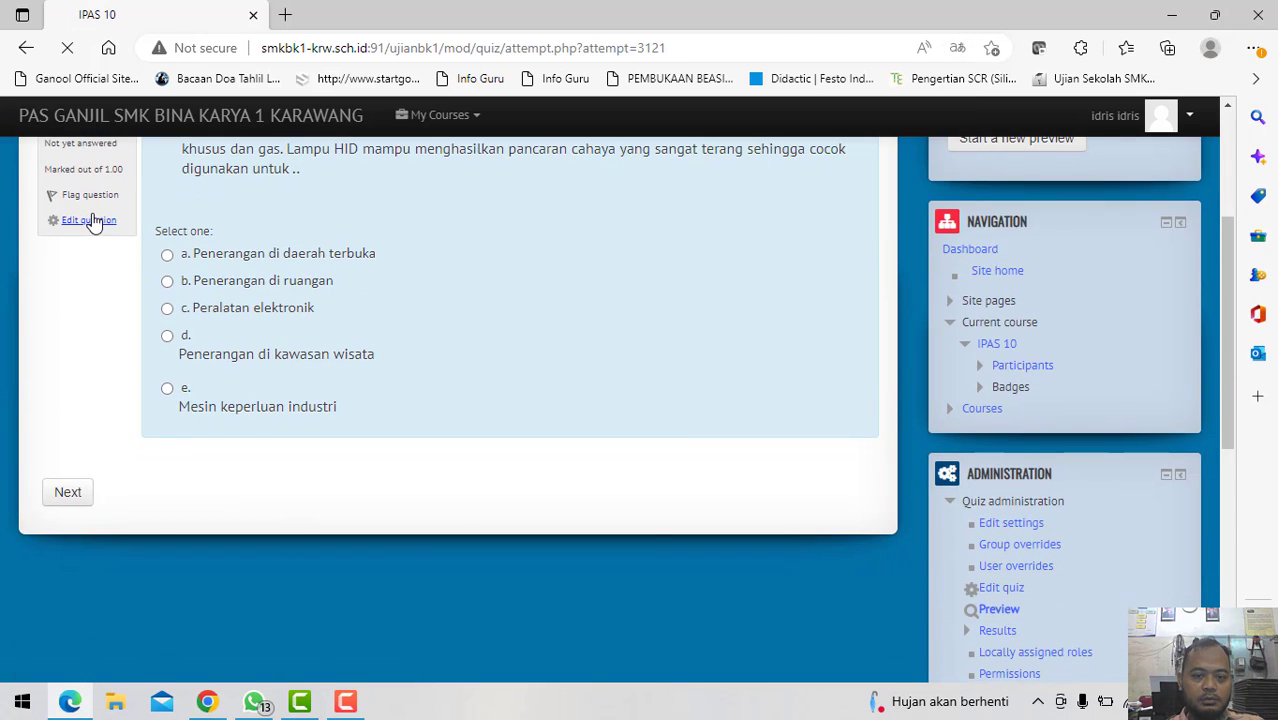
scroll(479, 498, down, 12)
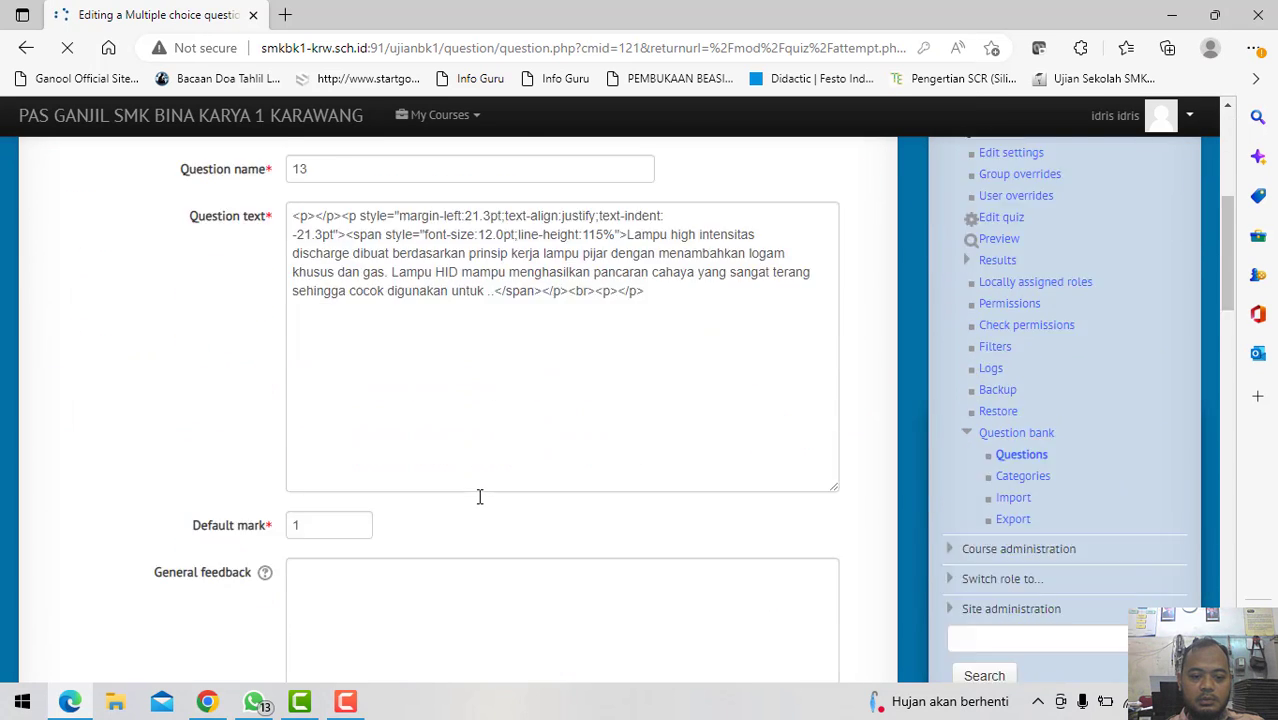
scroll(479, 503, up, 10)
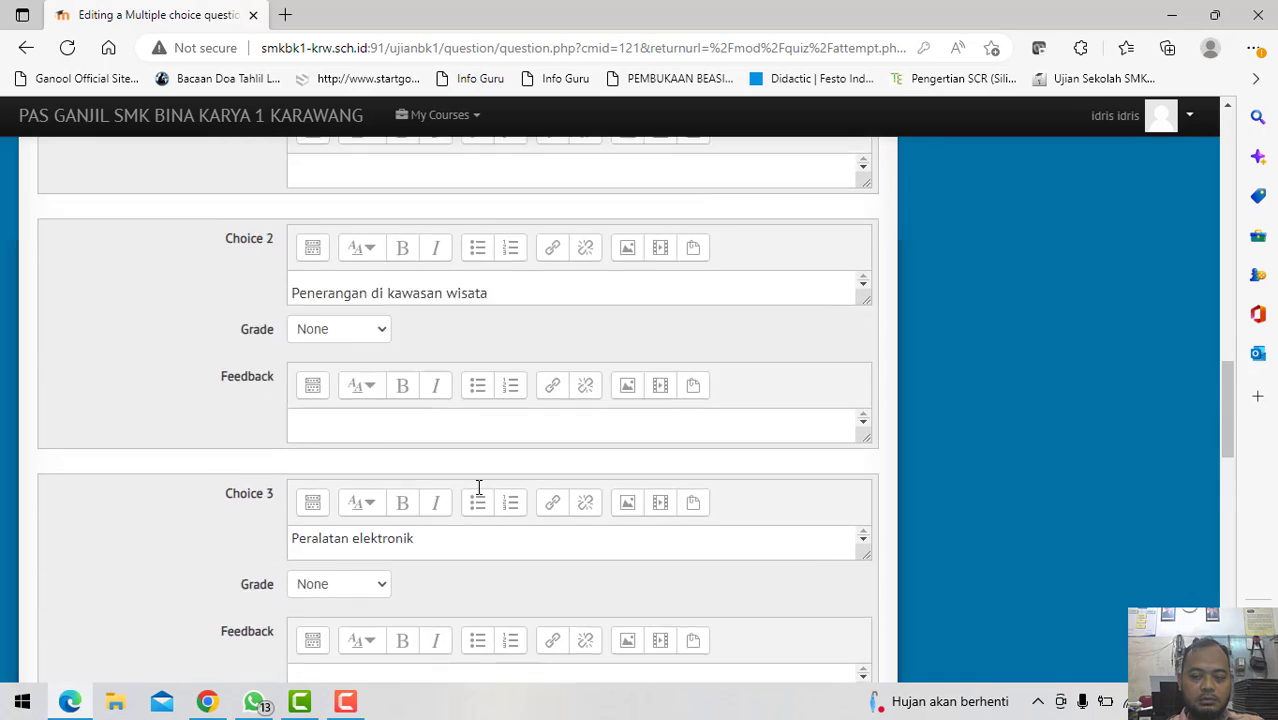
click(26, 47)
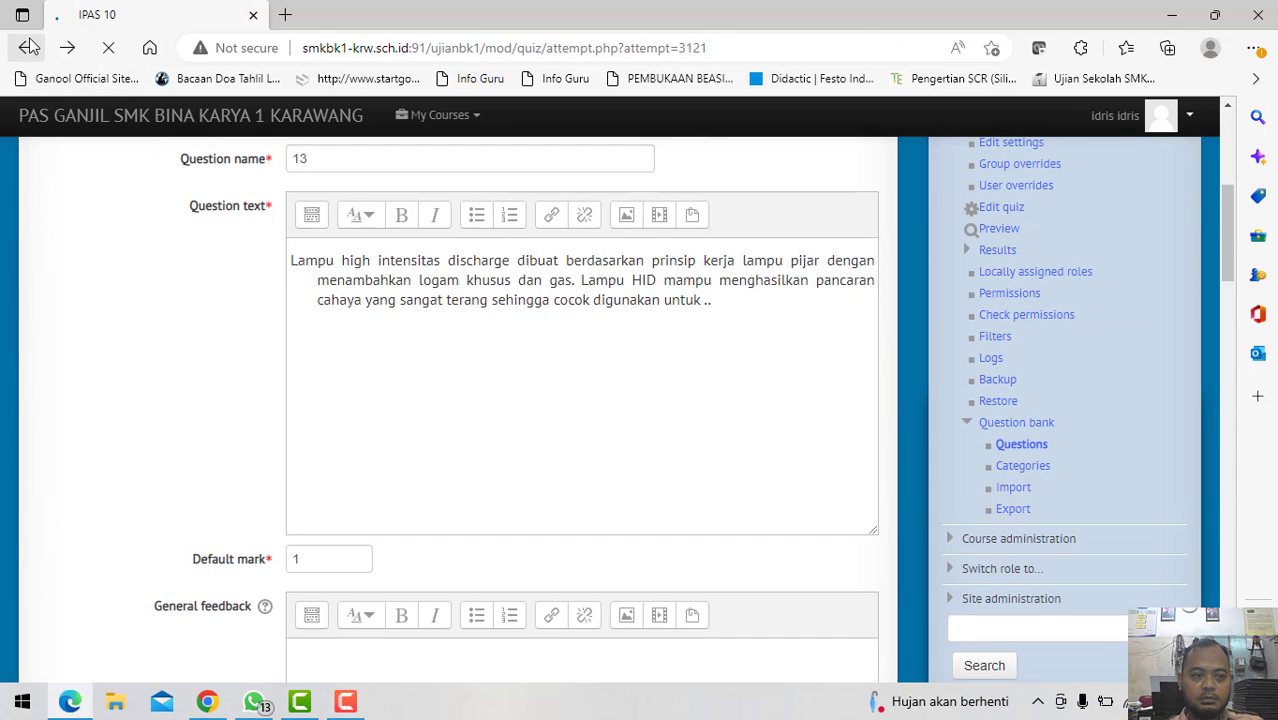
click(920, 221)
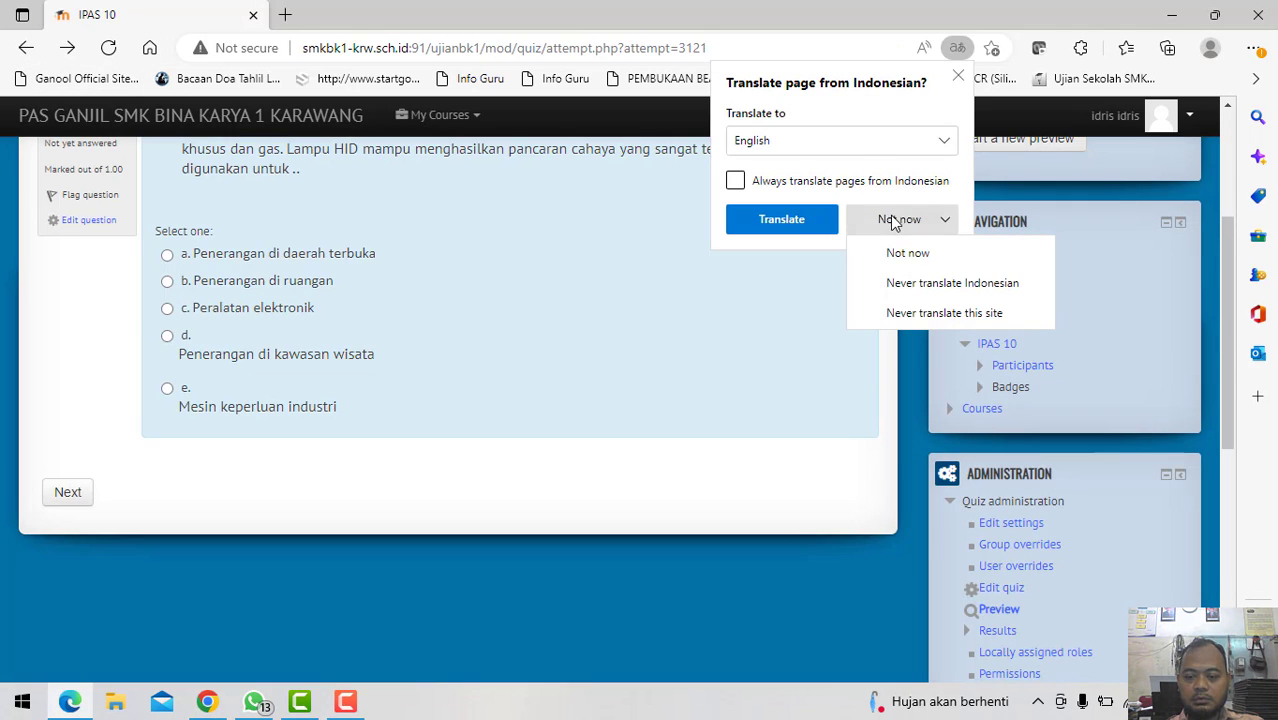
click(924, 255)
Step: Open the IPAS 10 quiz settings and look through their sections
scroll(1142, 477, down, 3)
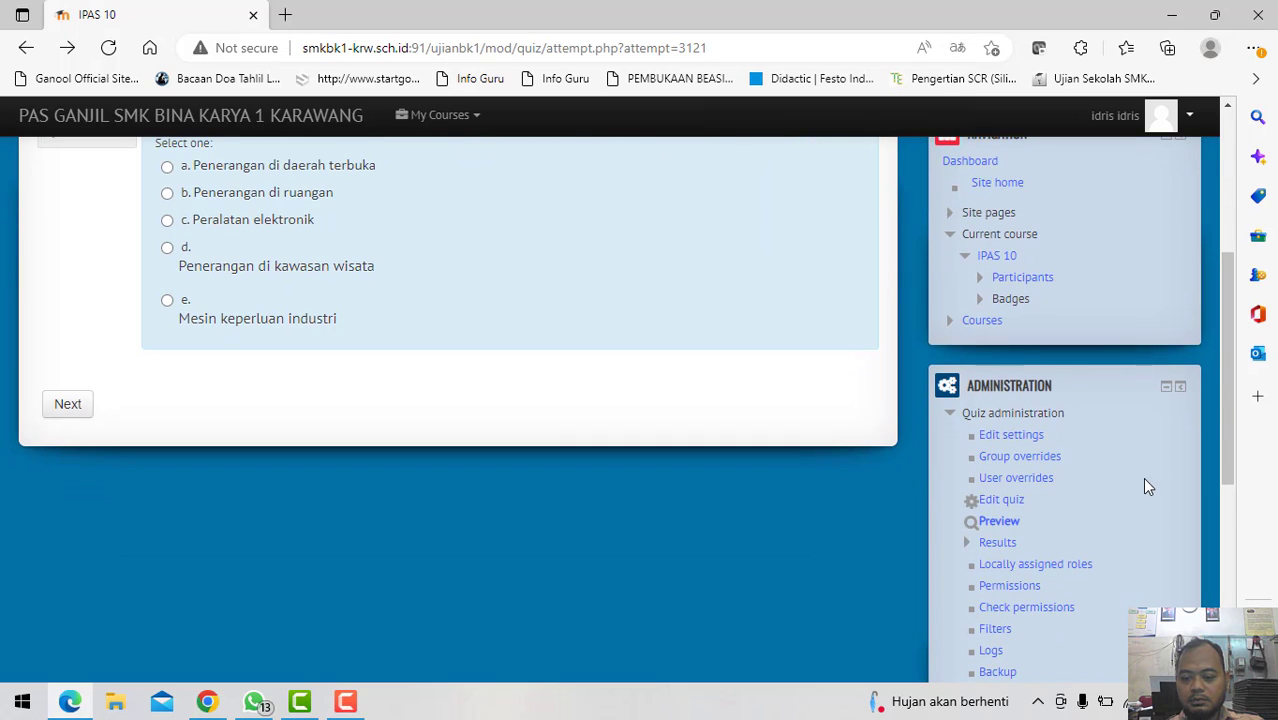
scroll(1078, 451, down, 1)
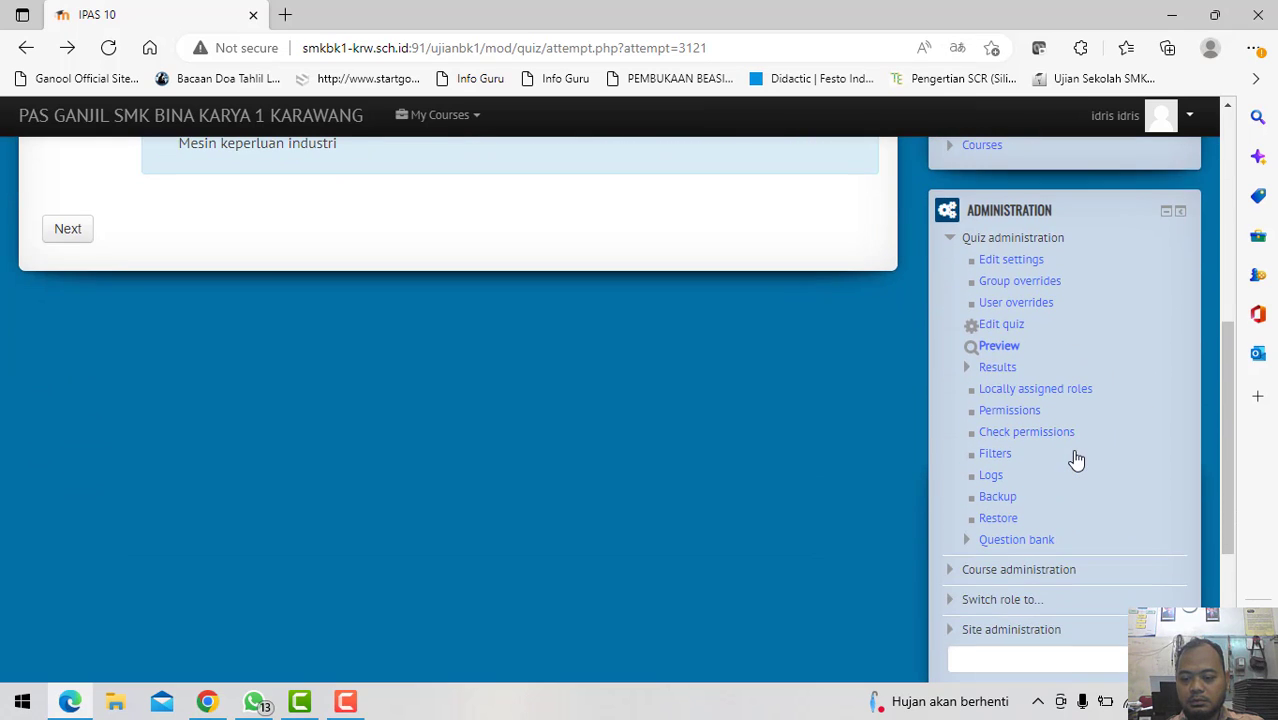
click(1006, 260)
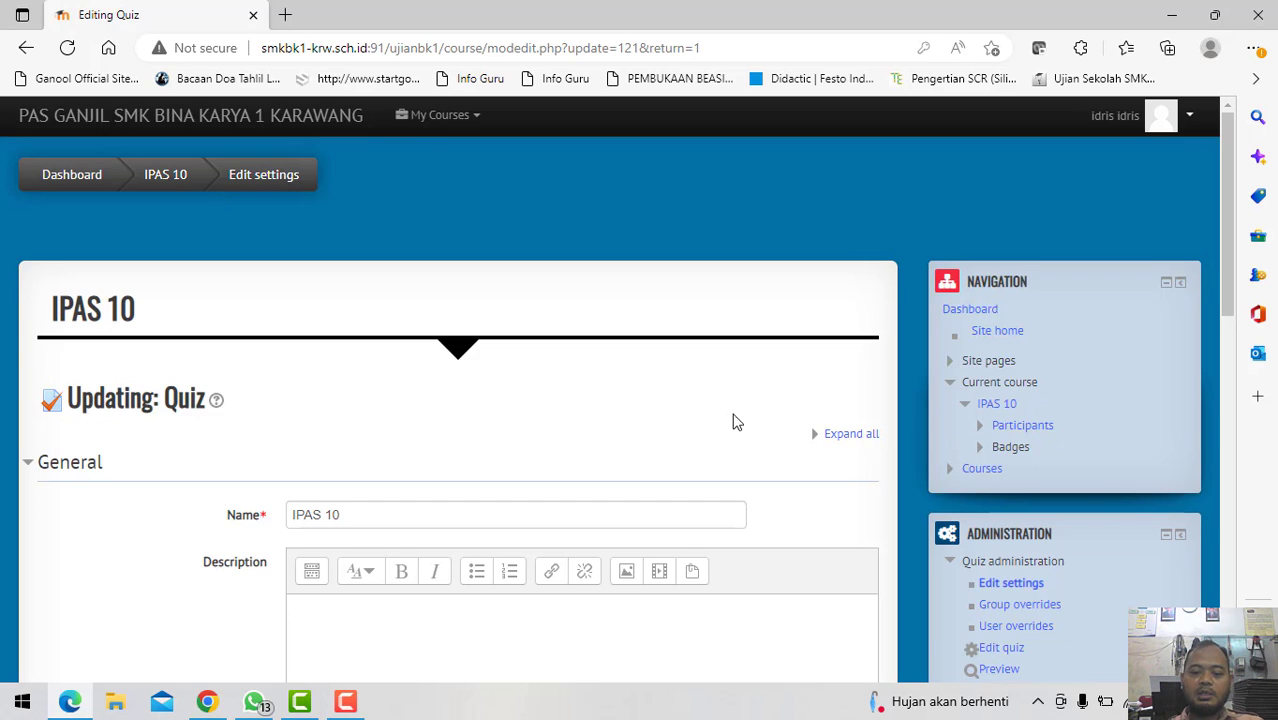
scroll(734, 420, down, 3)
scroll(686, 400, up, 3)
scroll(78, 287, down, 3)
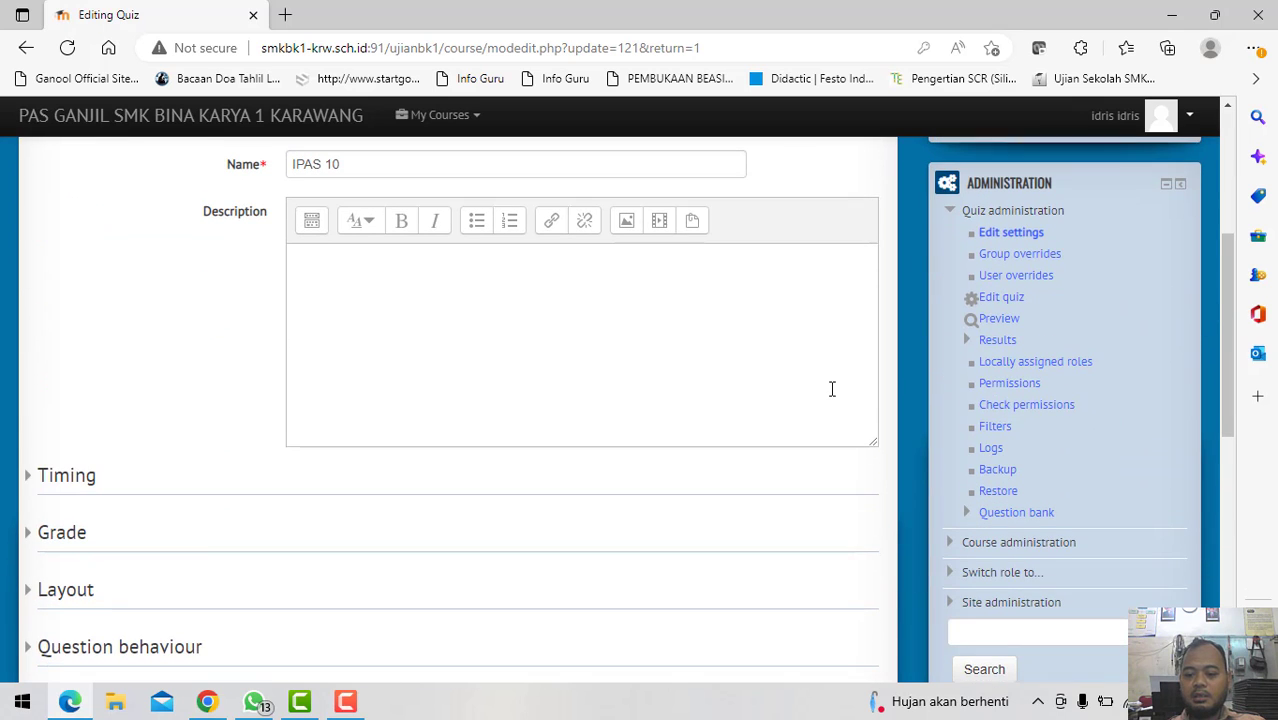
Step: Delete all questions in the Default for IPAS 10 category from the question bank
click(1030, 513)
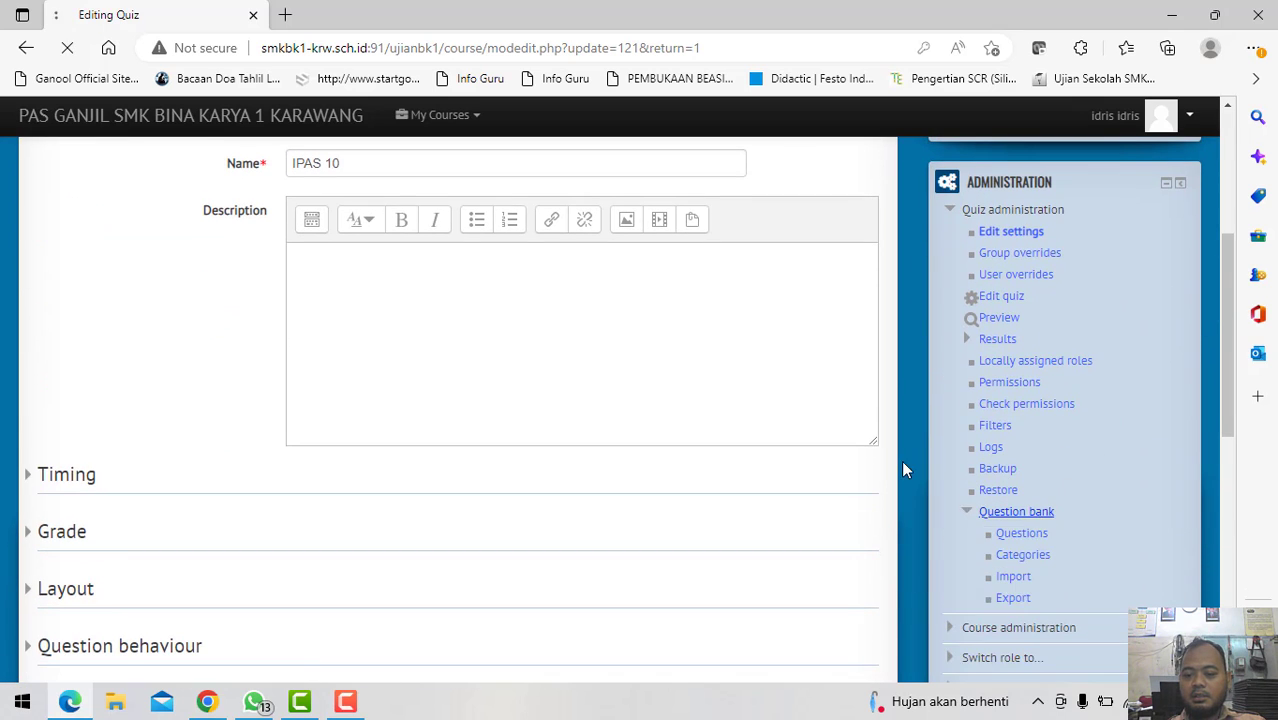
scroll(805, 430, down, 4)
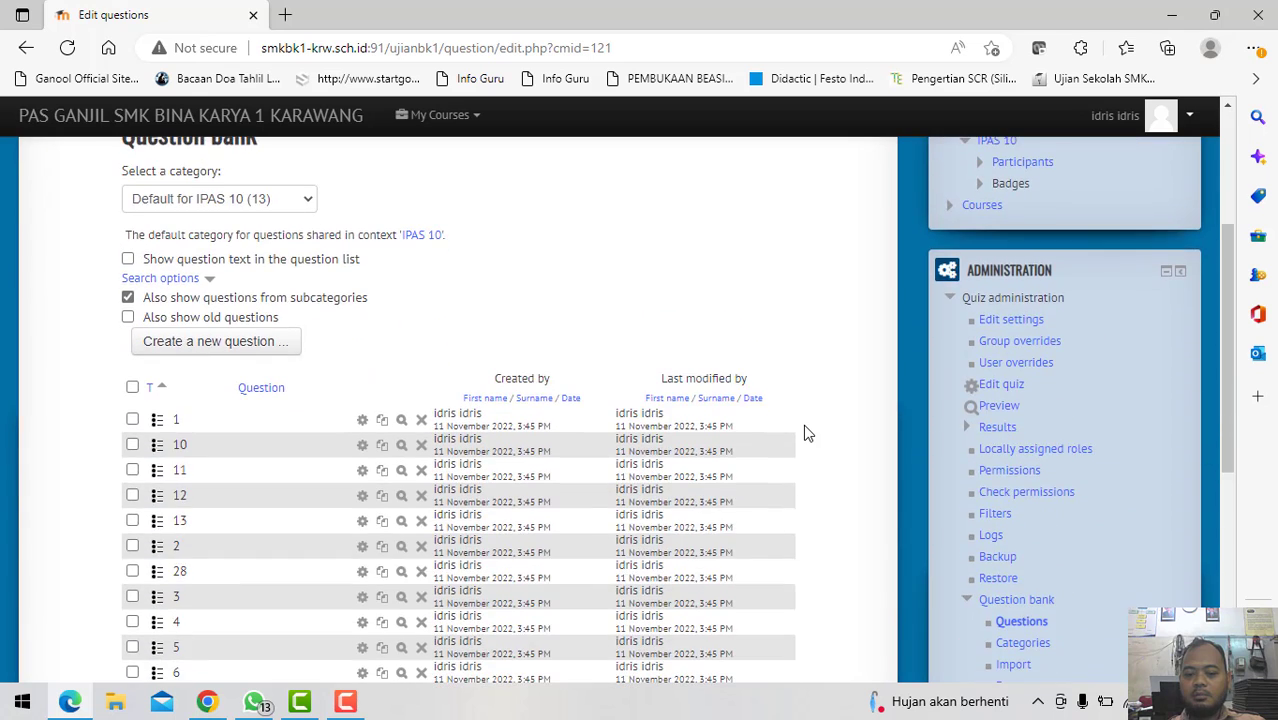
scroll(98, 321, up, 1)
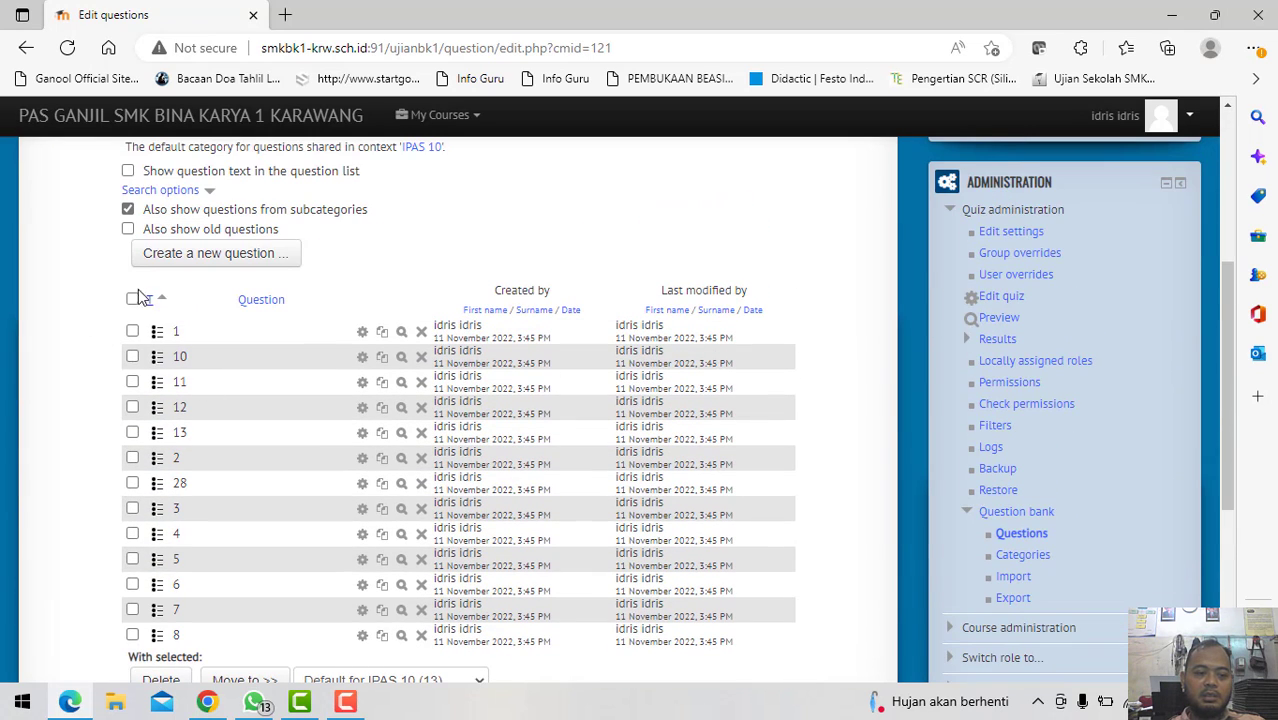
click(132, 300)
scroll(150, 400, down, 3)
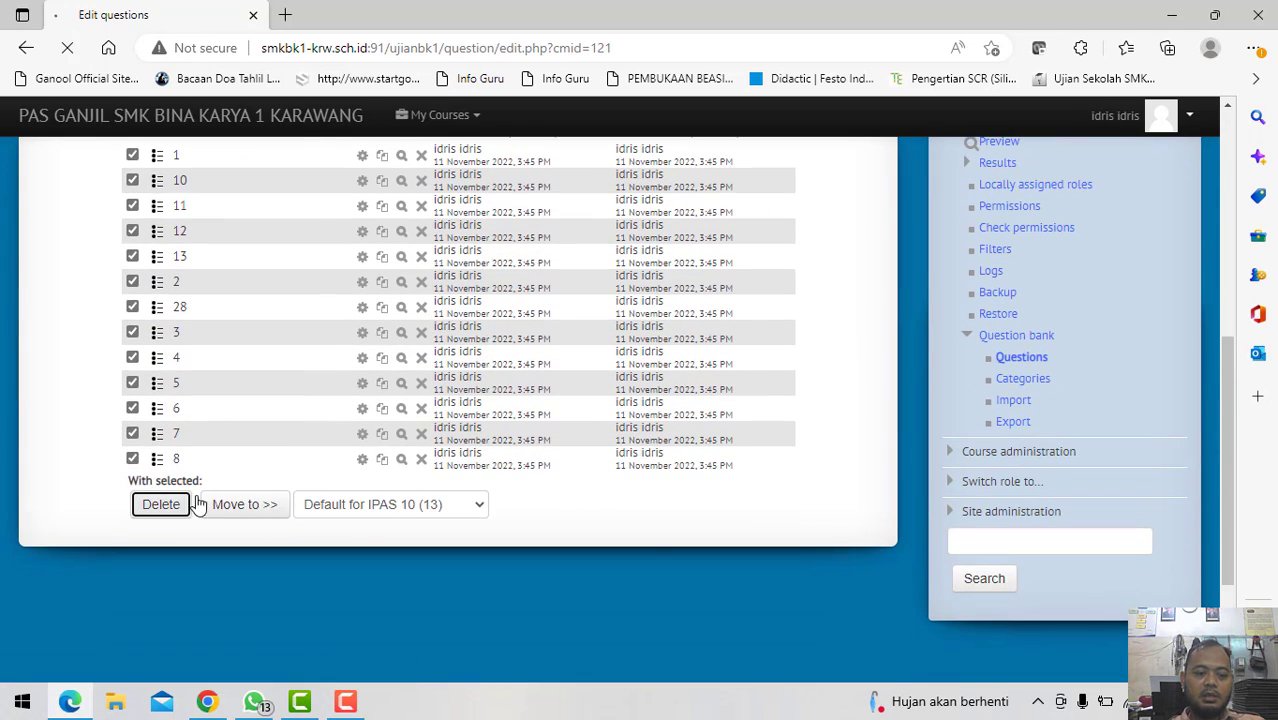
click(168, 503)
scroll(408, 436, down, 3)
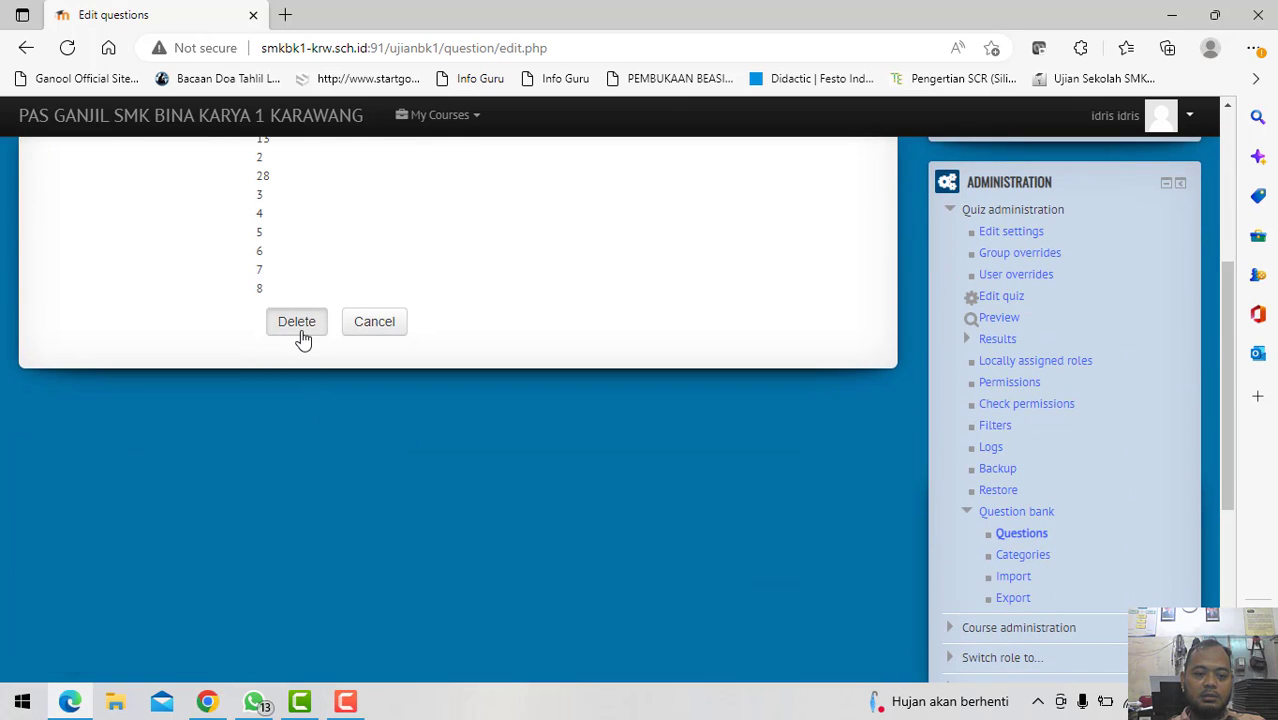
scroll(500, 420, down, 3)
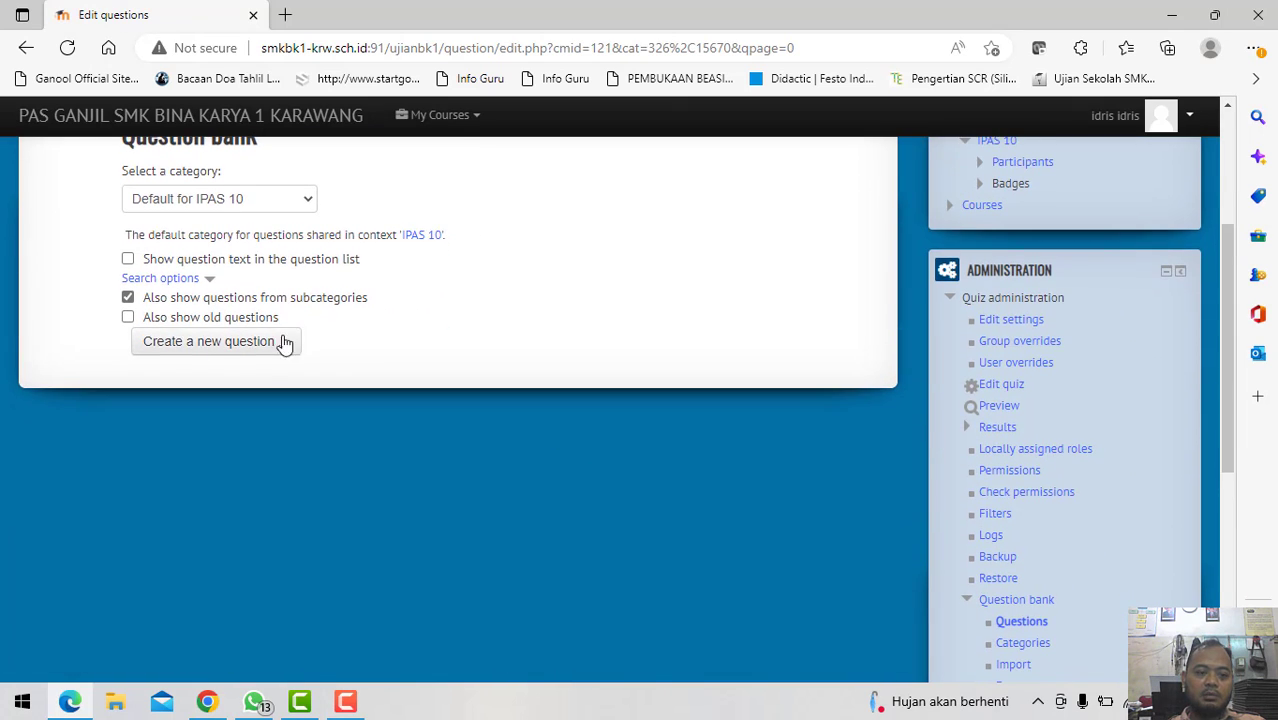
Step: Preview the IPAS 10 quiz again, decline the page translation and check which question is still shown
scroll(1015, 342, up, 2)
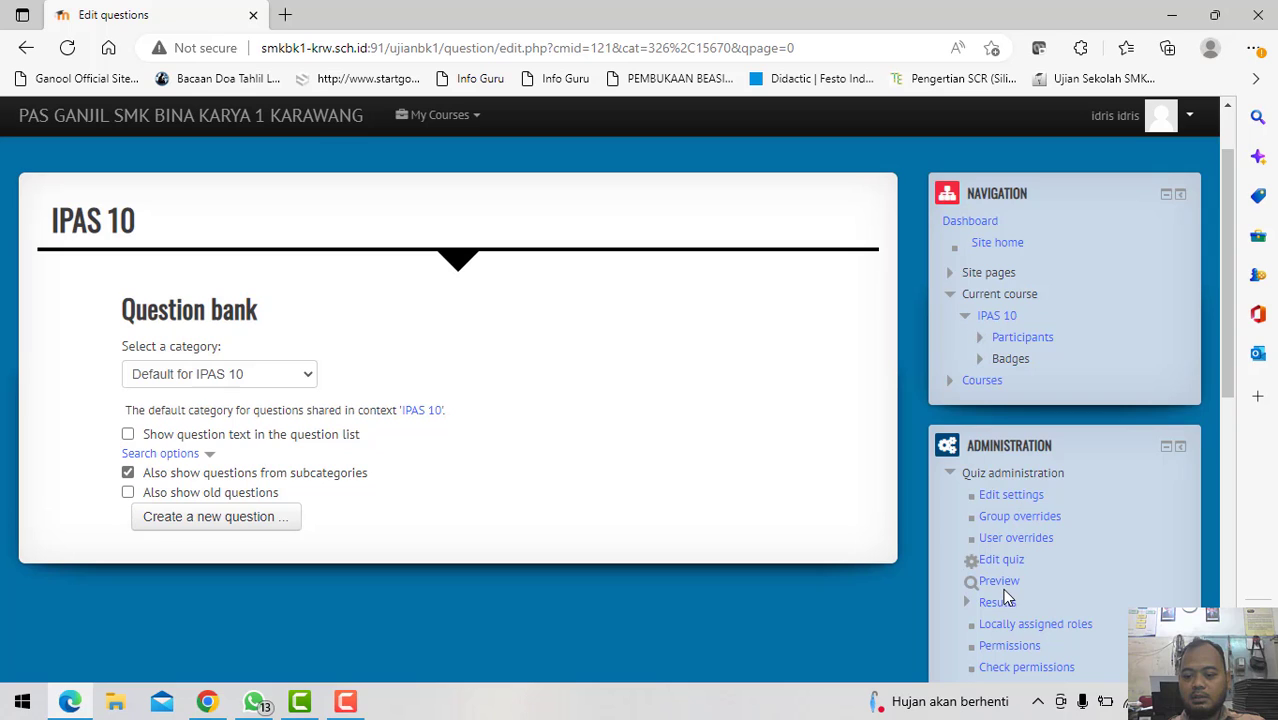
click(1000, 584)
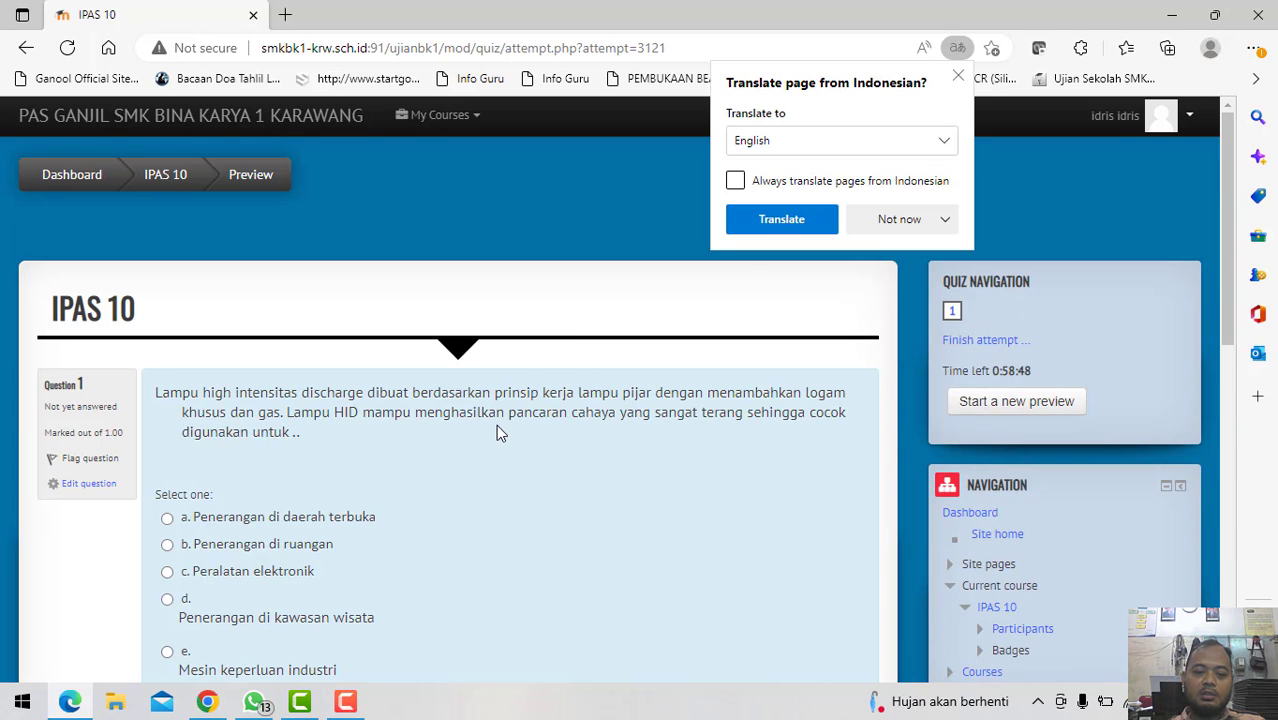
click(916, 216)
click(897, 220)
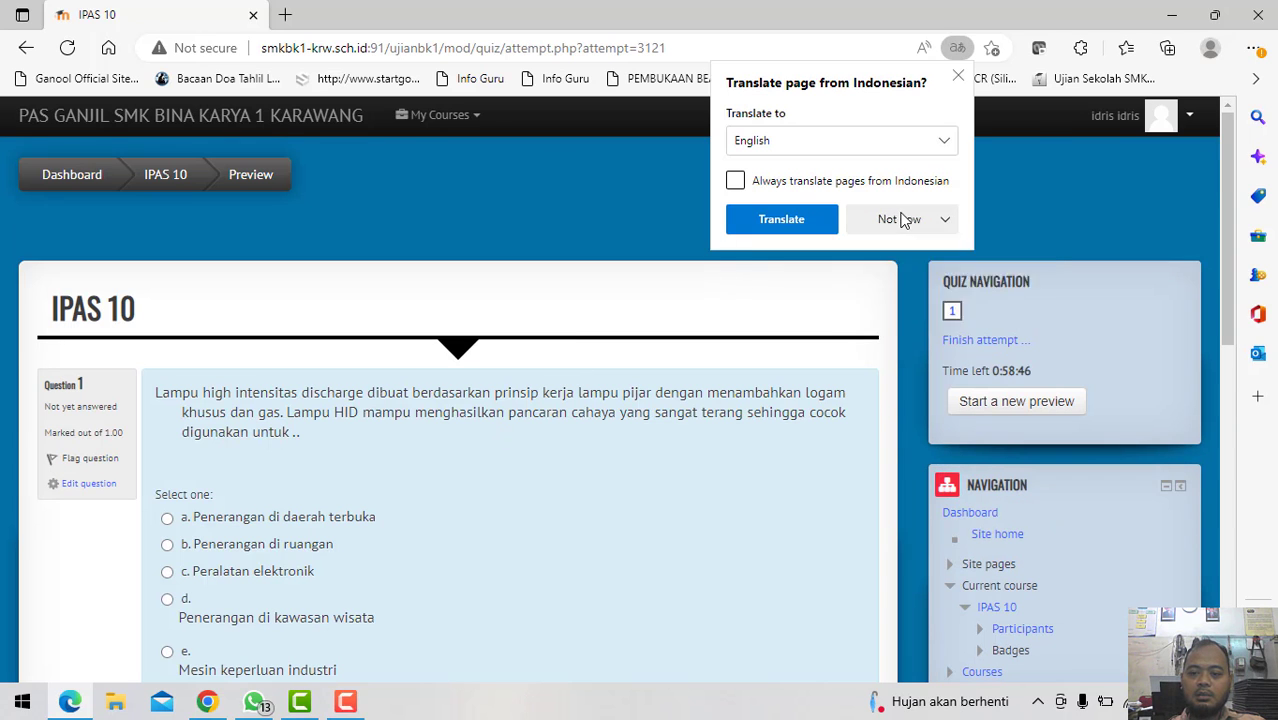
click(895, 219)
click(893, 243)
scroll(884, 255, down, 3)
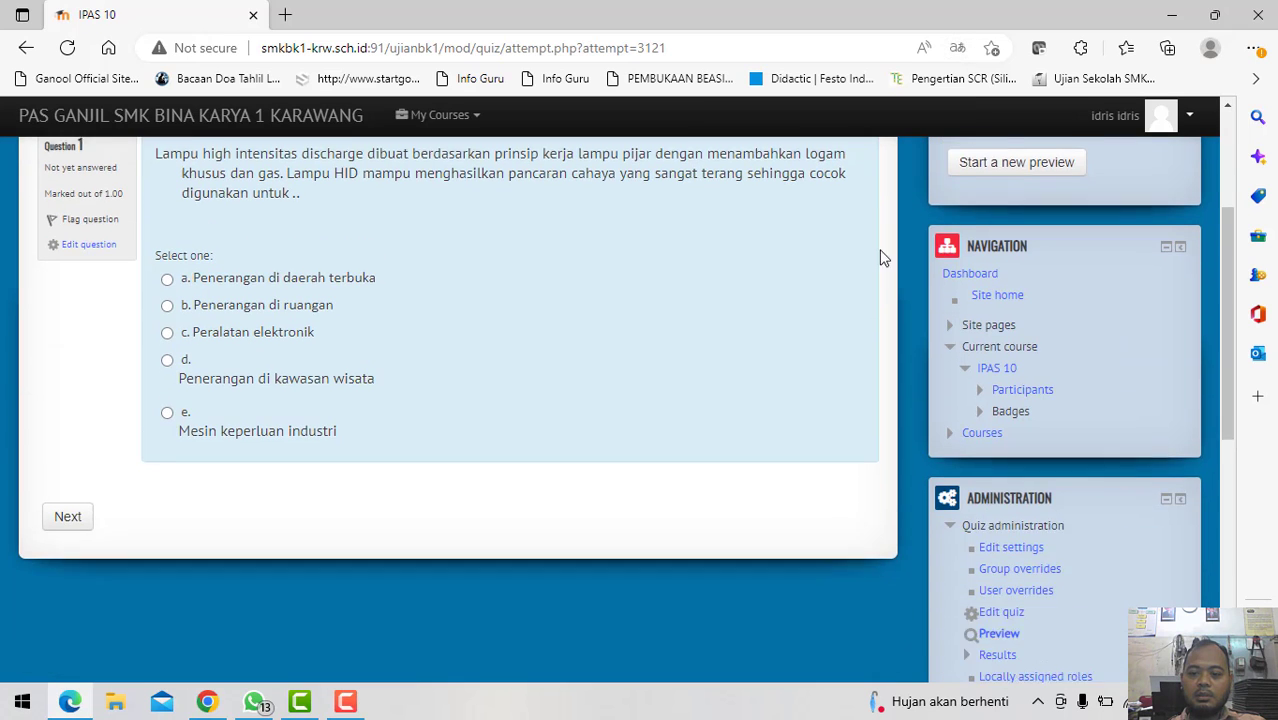
scroll(224, 368, up, 1)
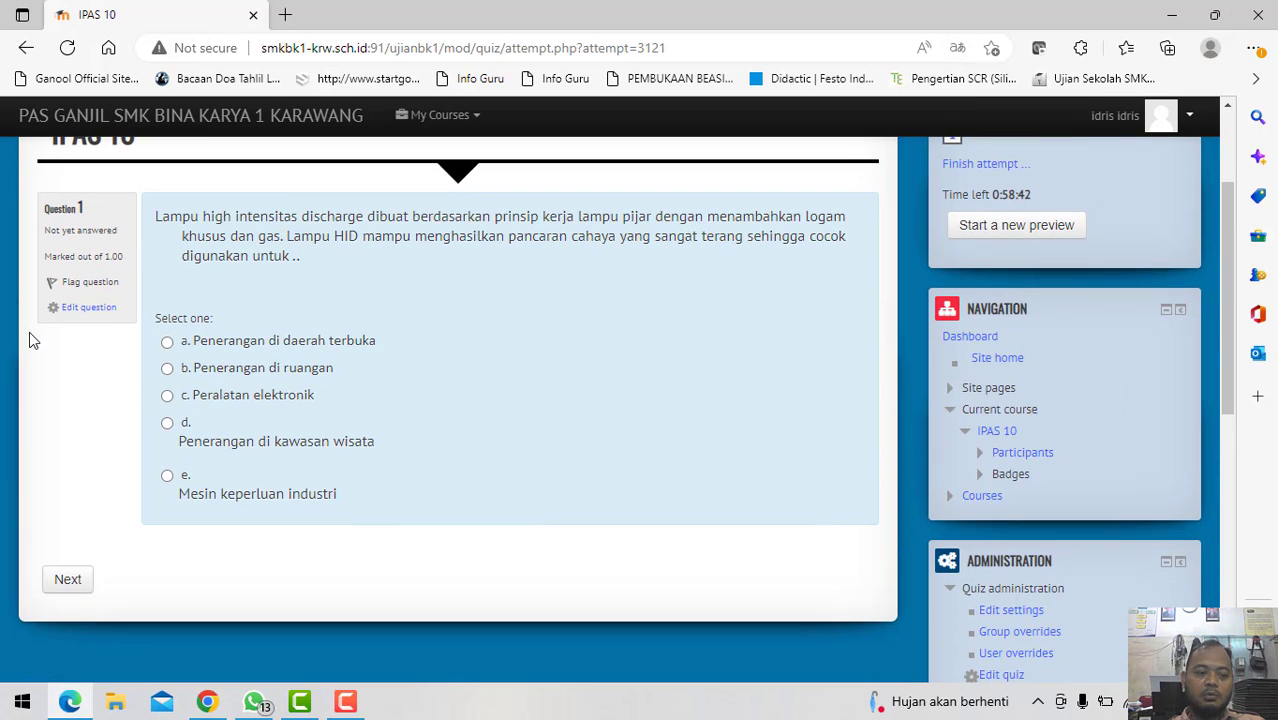
scroll(697, 386, down, 3)
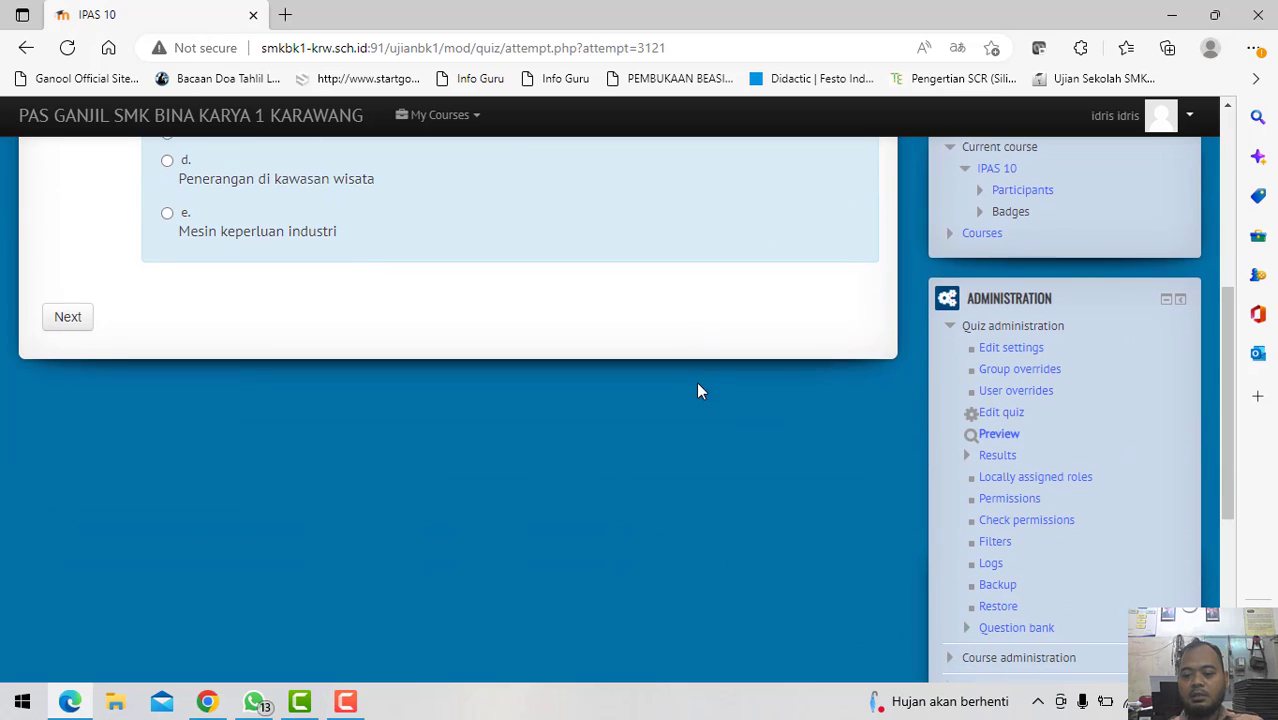
scroll(690, 377, down, 3)
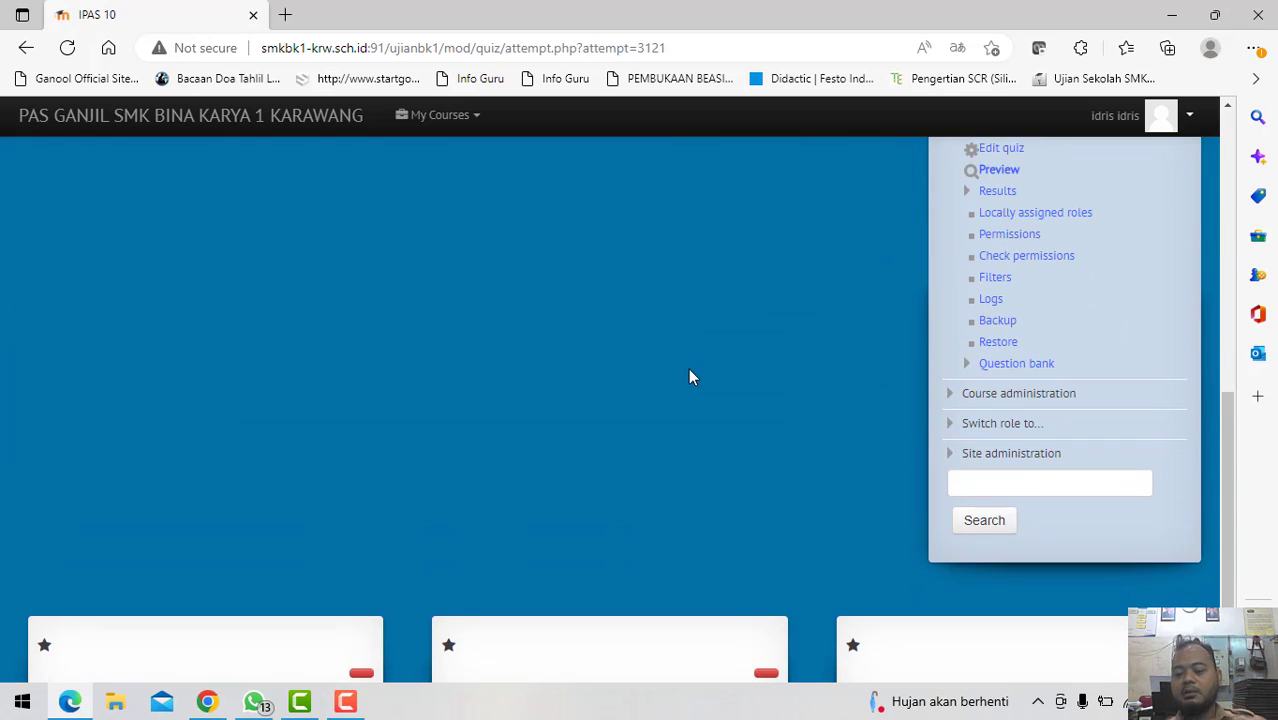
Step: Leave the preview through the course list and open the IPAS 10 quiz page
scroll(976, 371, up, 2)
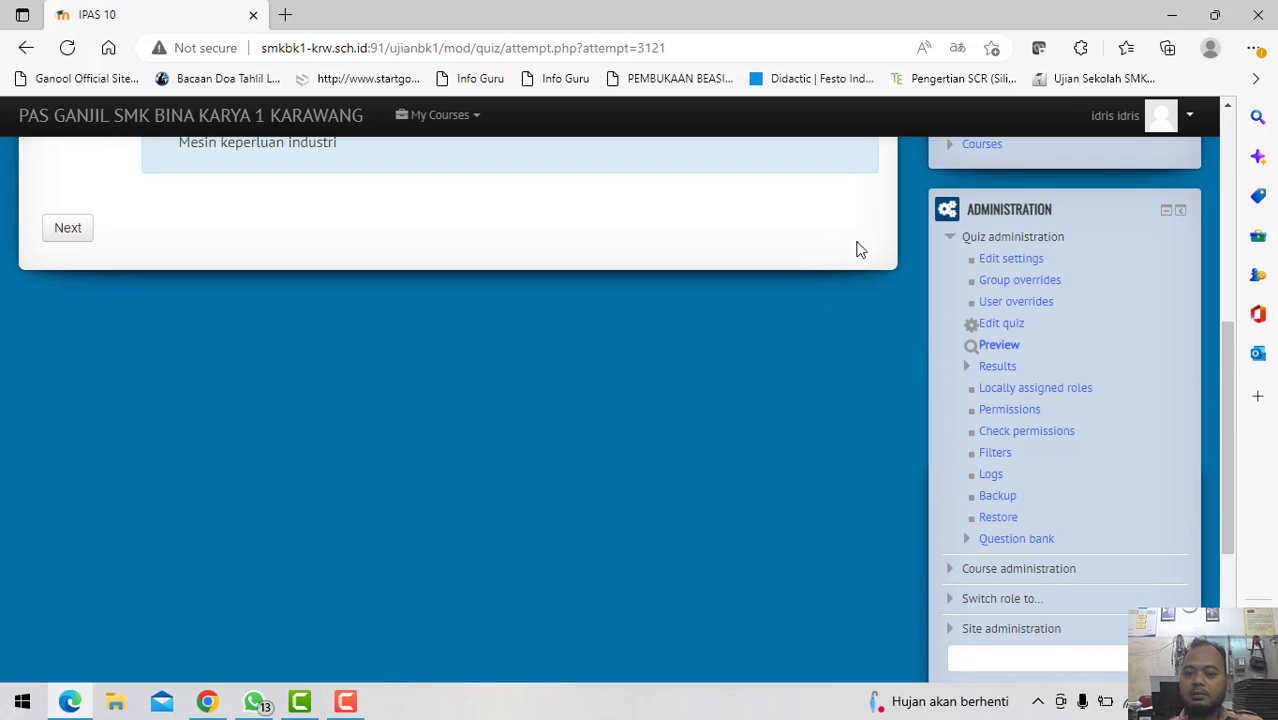
scroll(1008, 290, up, 2)
click(984, 321)
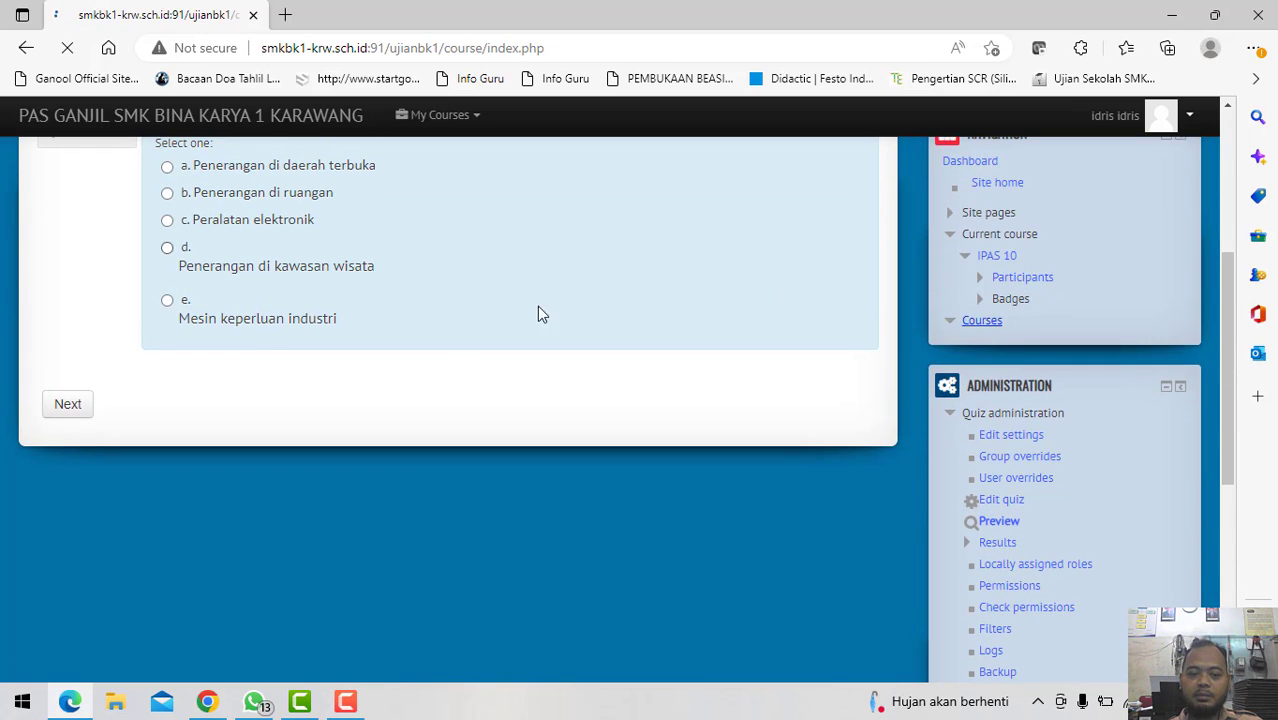
scroll(430, 385, down, 4)
scroll(352, 393, down, 2)
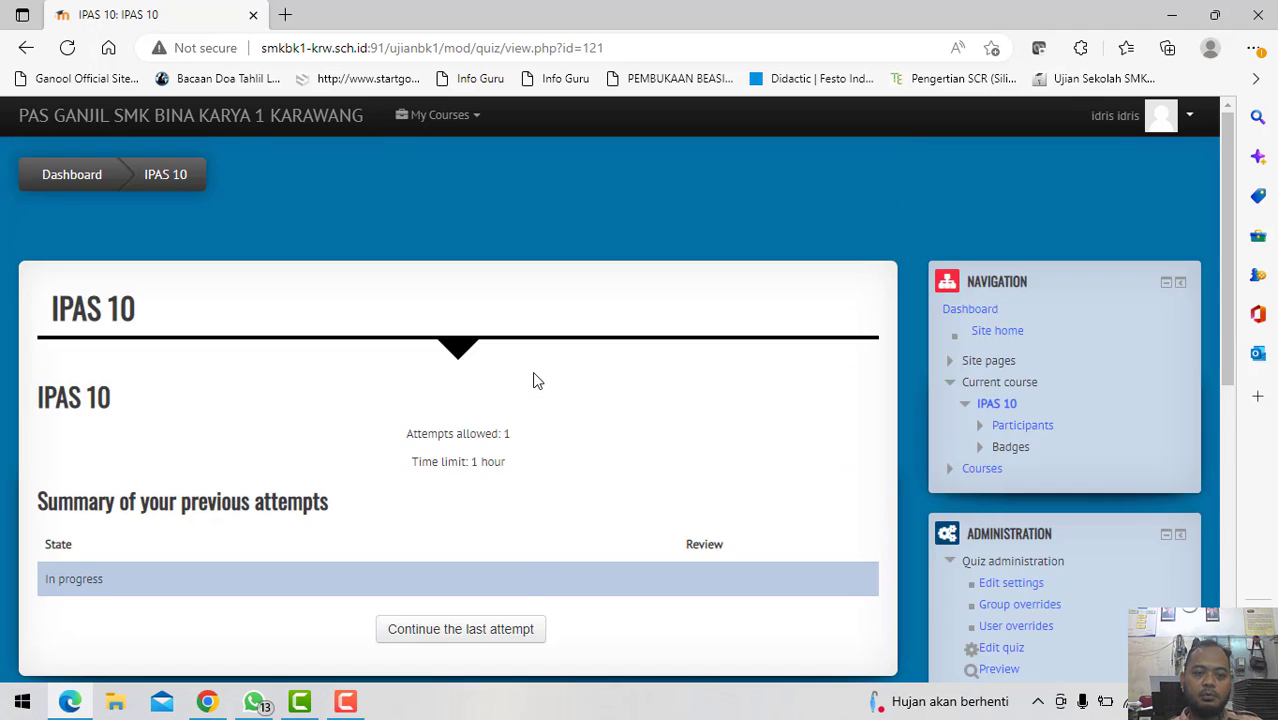
scroll(545, 370, down, 3)
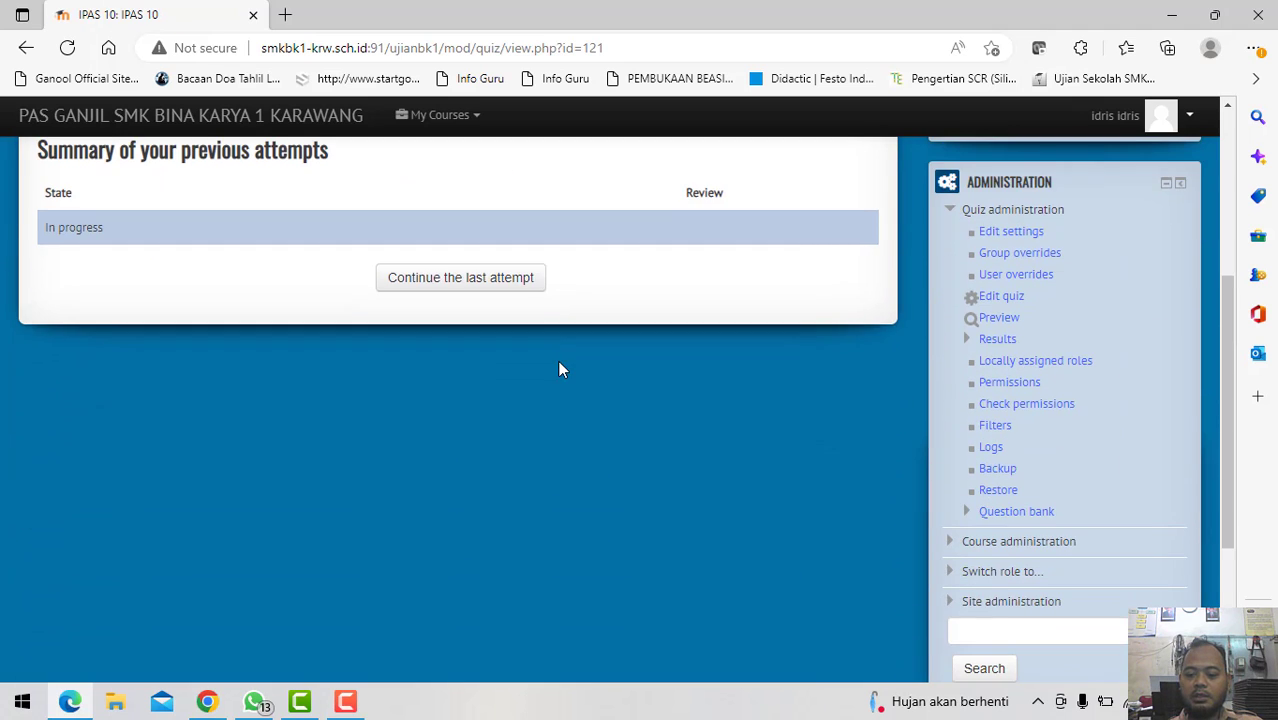
Step: Open the import form of the IPAS 10 question bank and choose Moodle XML as the file format
click(1020, 512)
scroll(828, 428, down, 3)
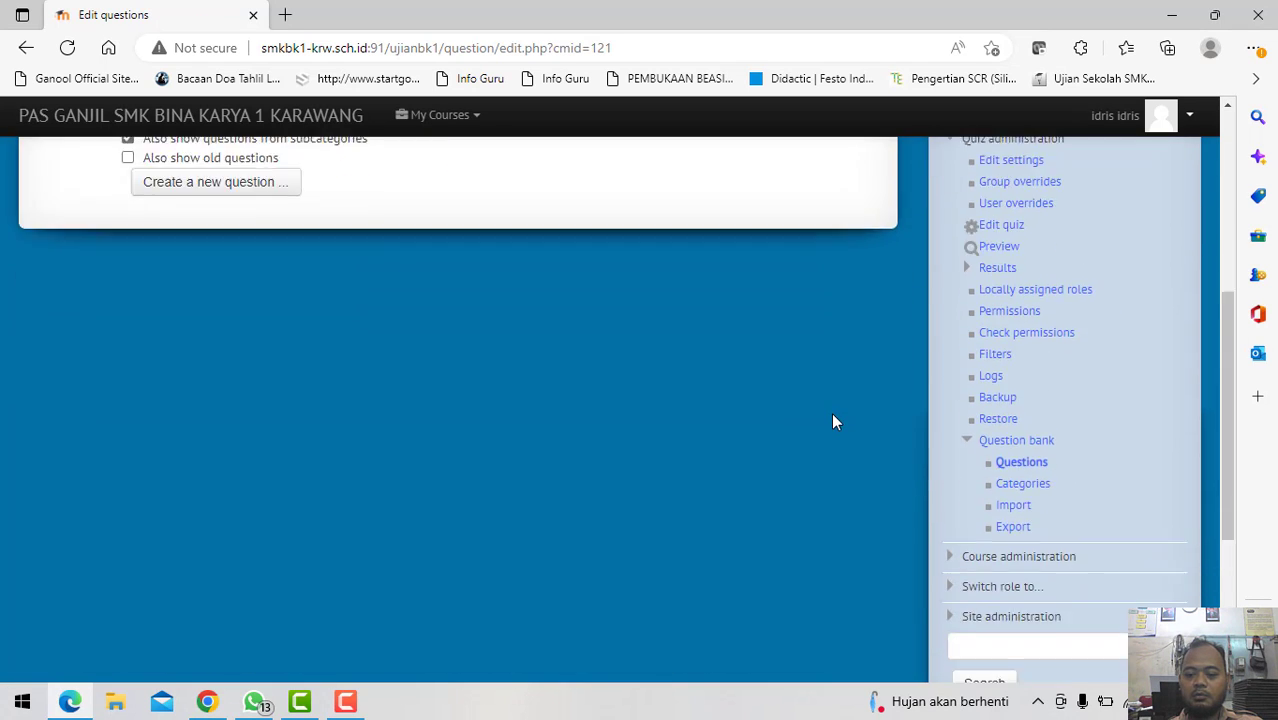
scroll(833, 421, down, 1)
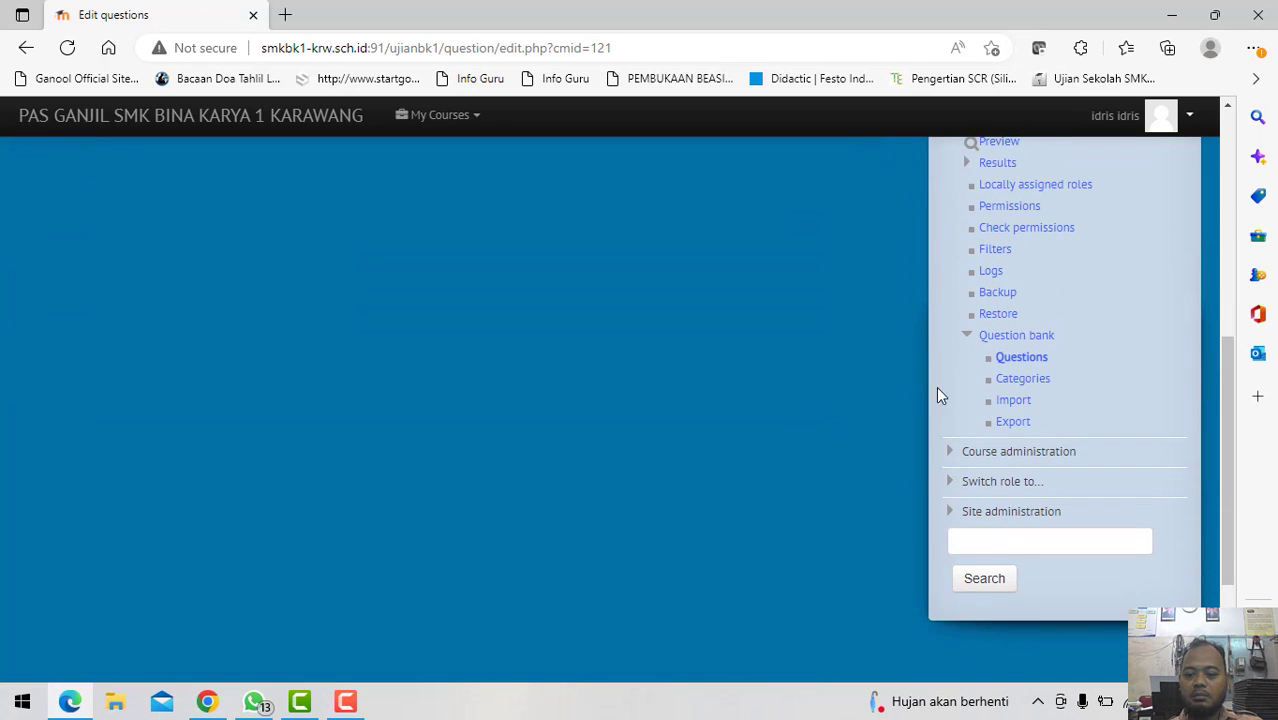
click(1013, 401)
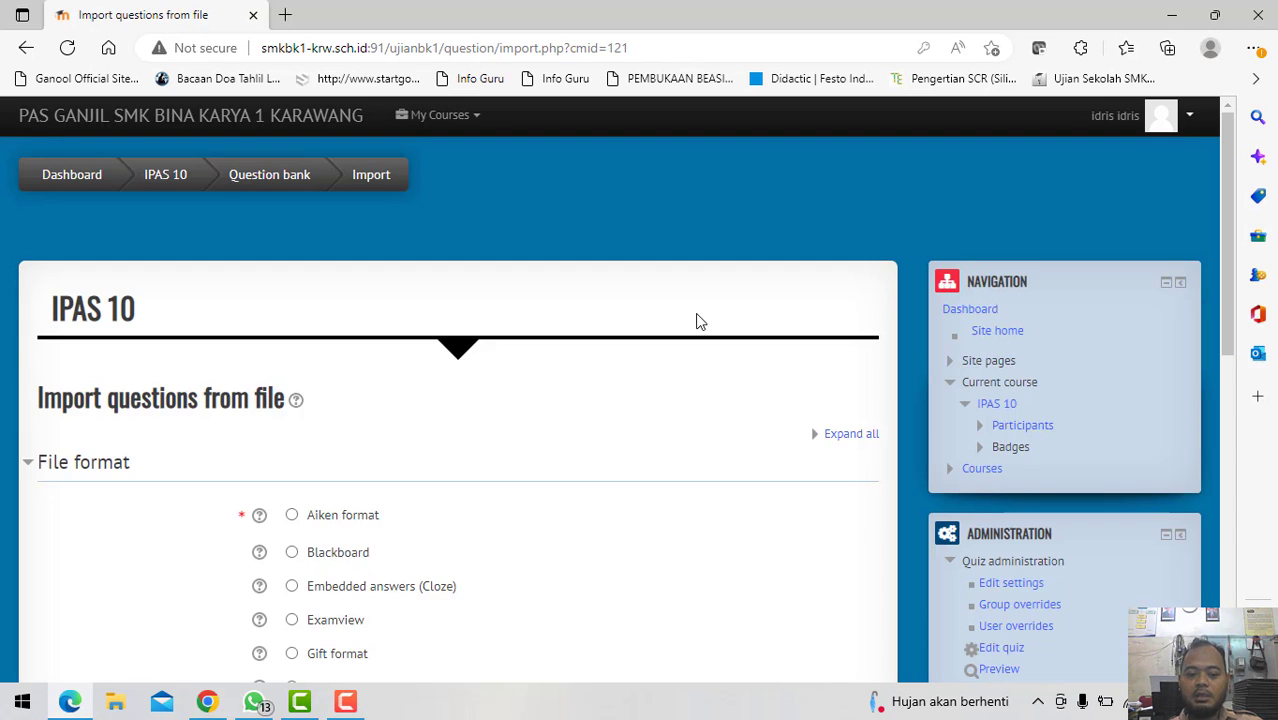
scroll(697, 320, down, 3)
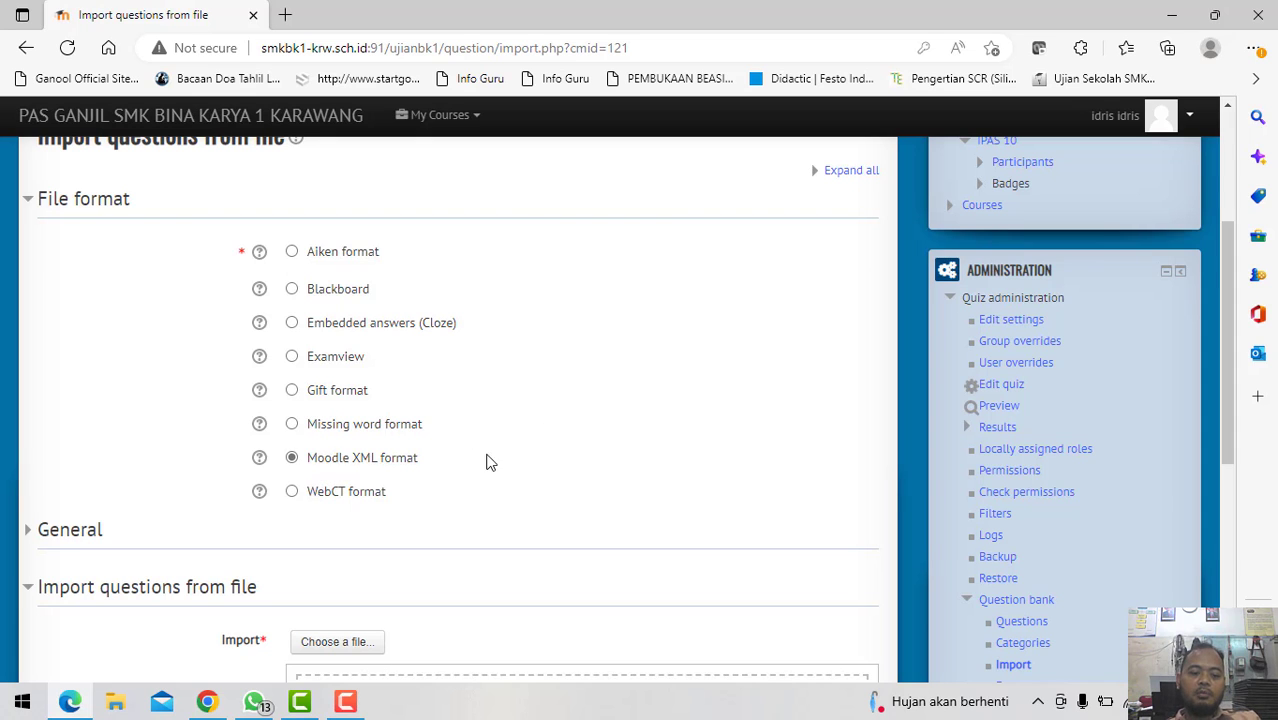
scroll(371, 487, down, 2)
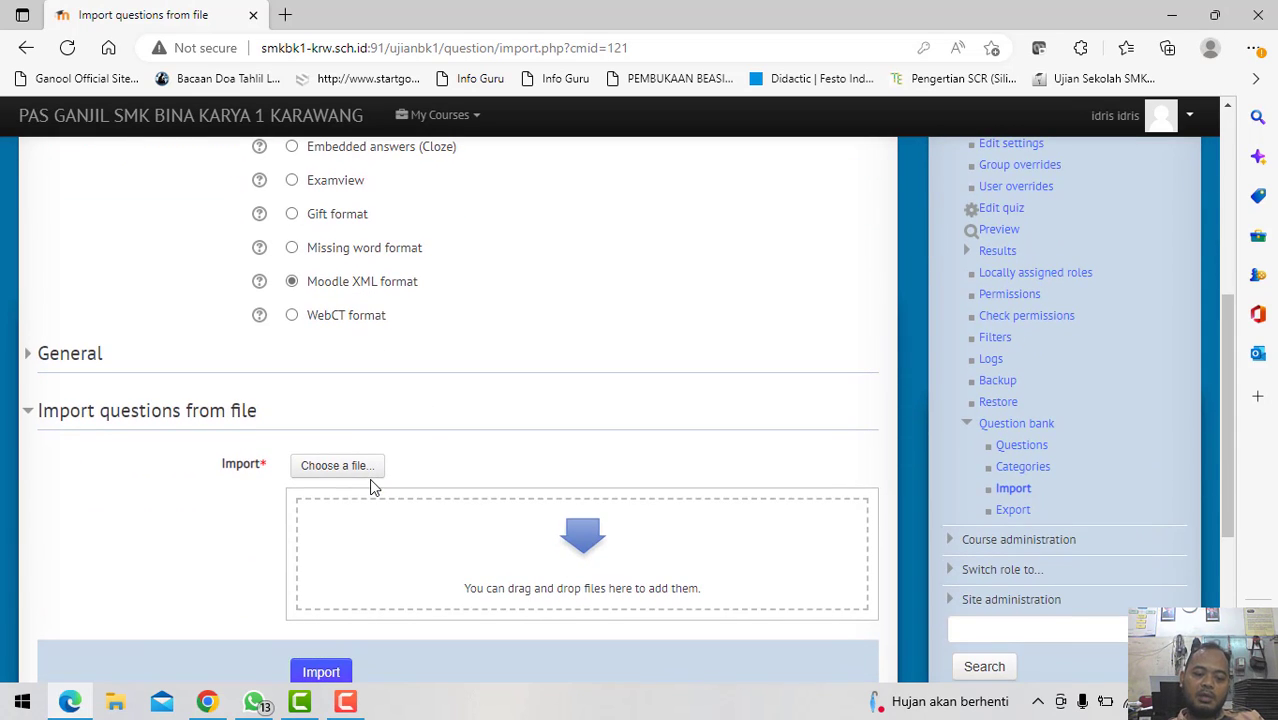
click(337, 465)
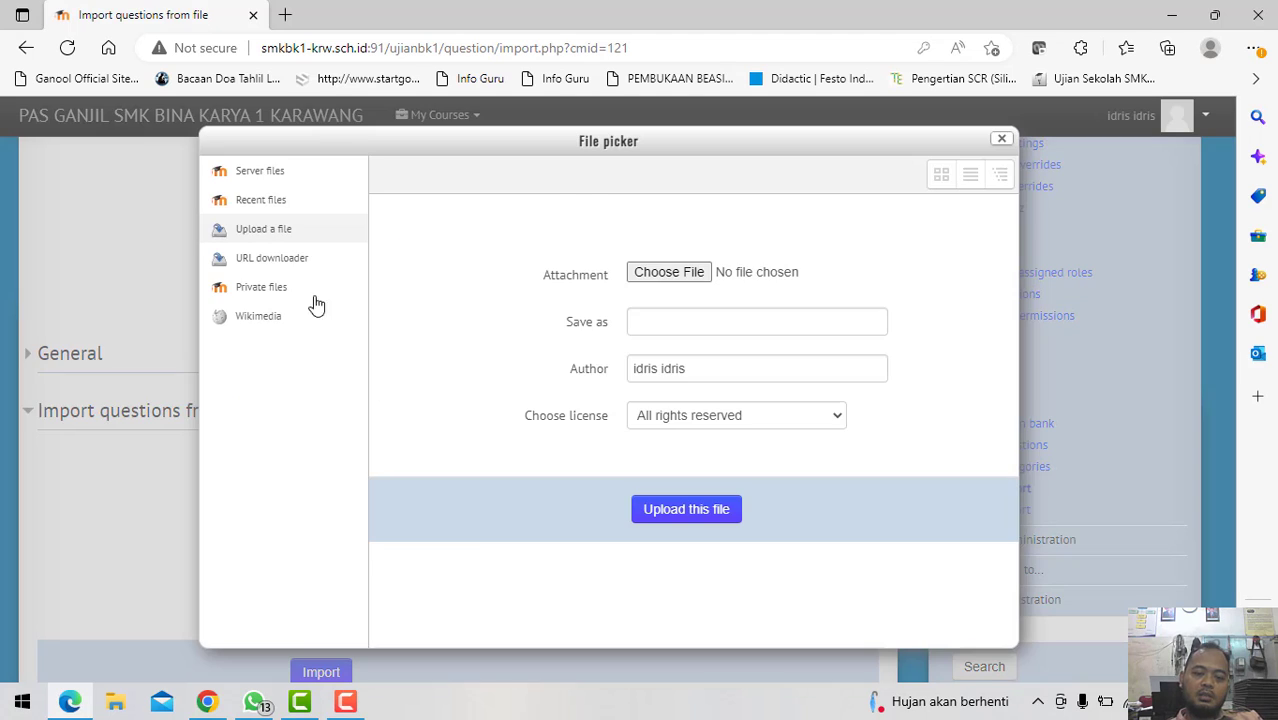
click(666, 273)
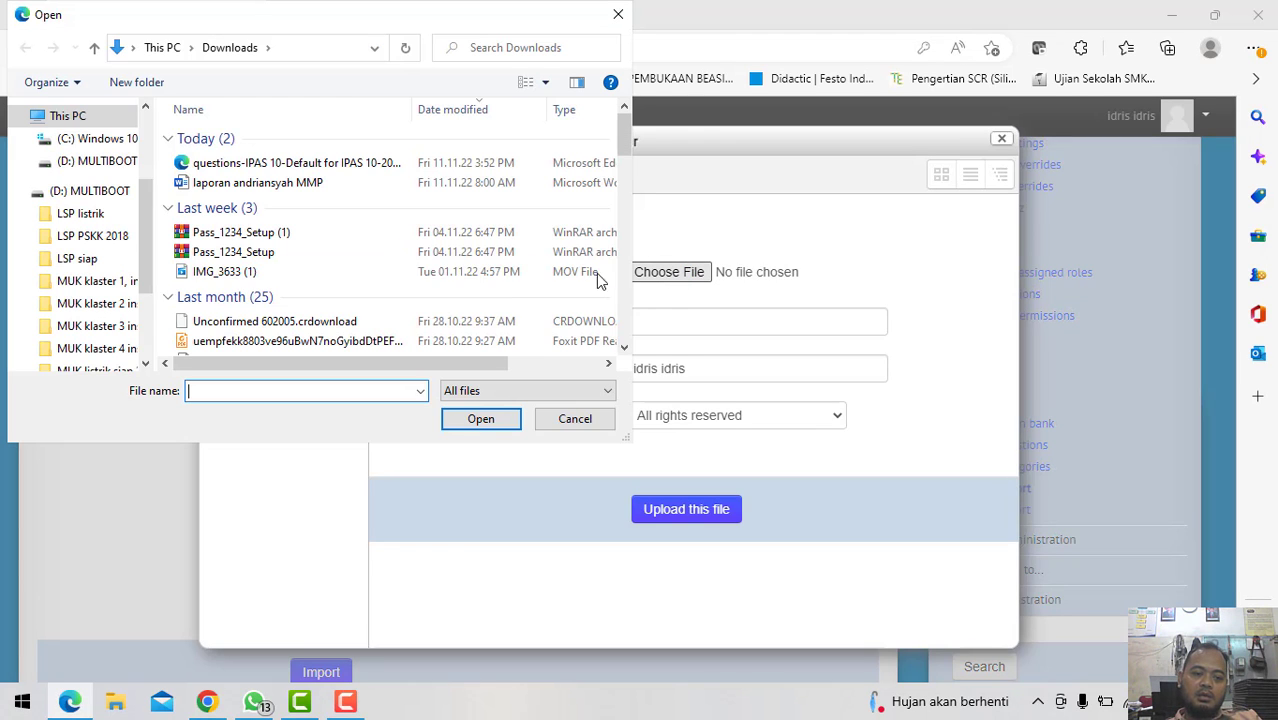
click(322, 165)
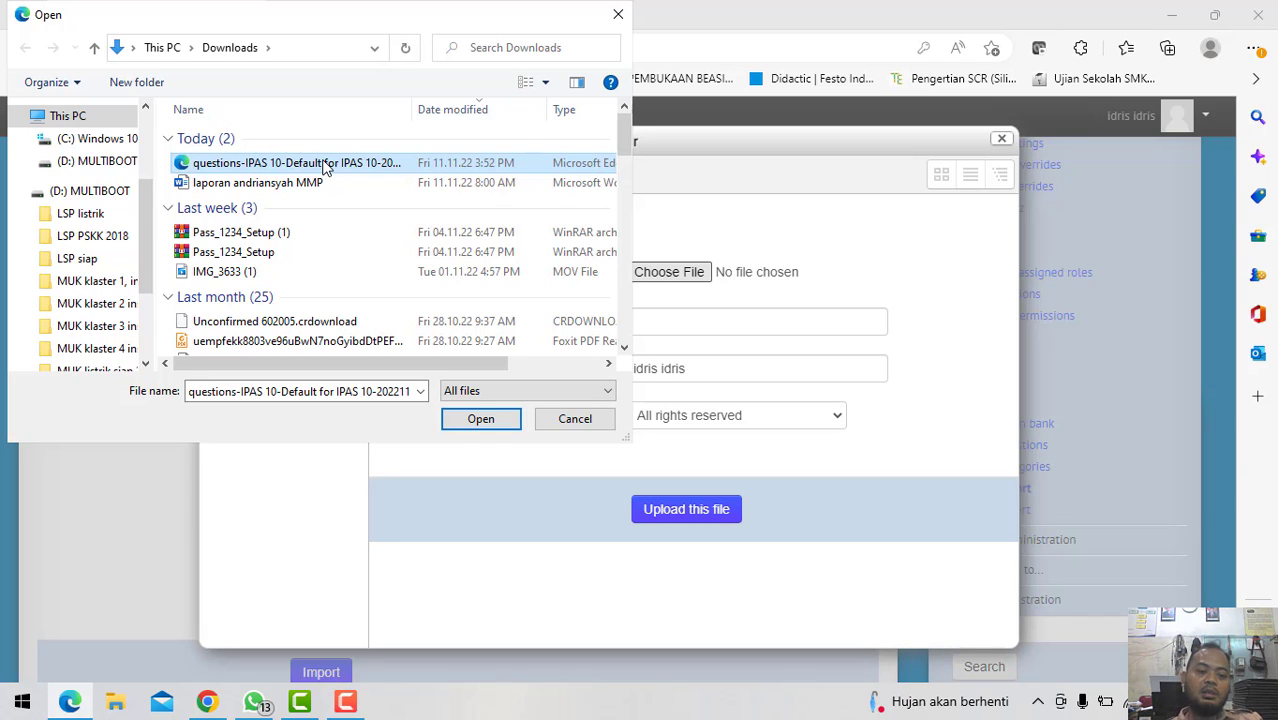
click(246, 183)
click(250, 168)
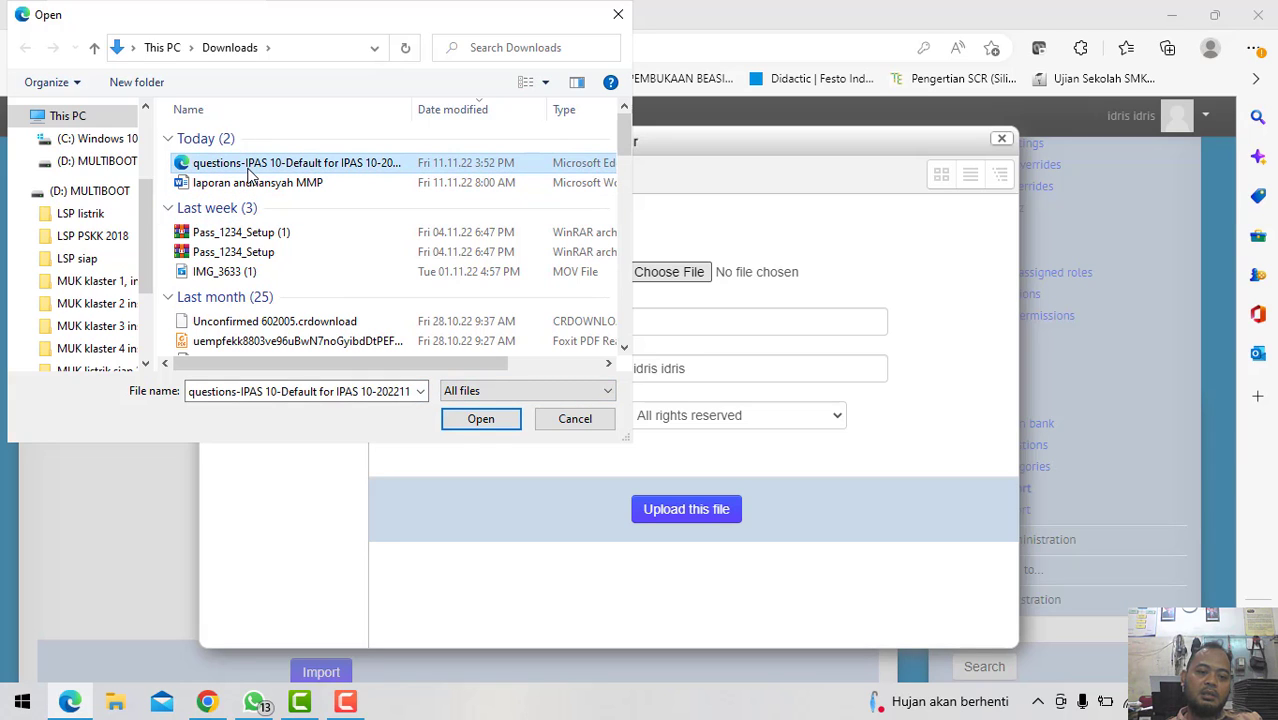
click(496, 422)
click(668, 511)
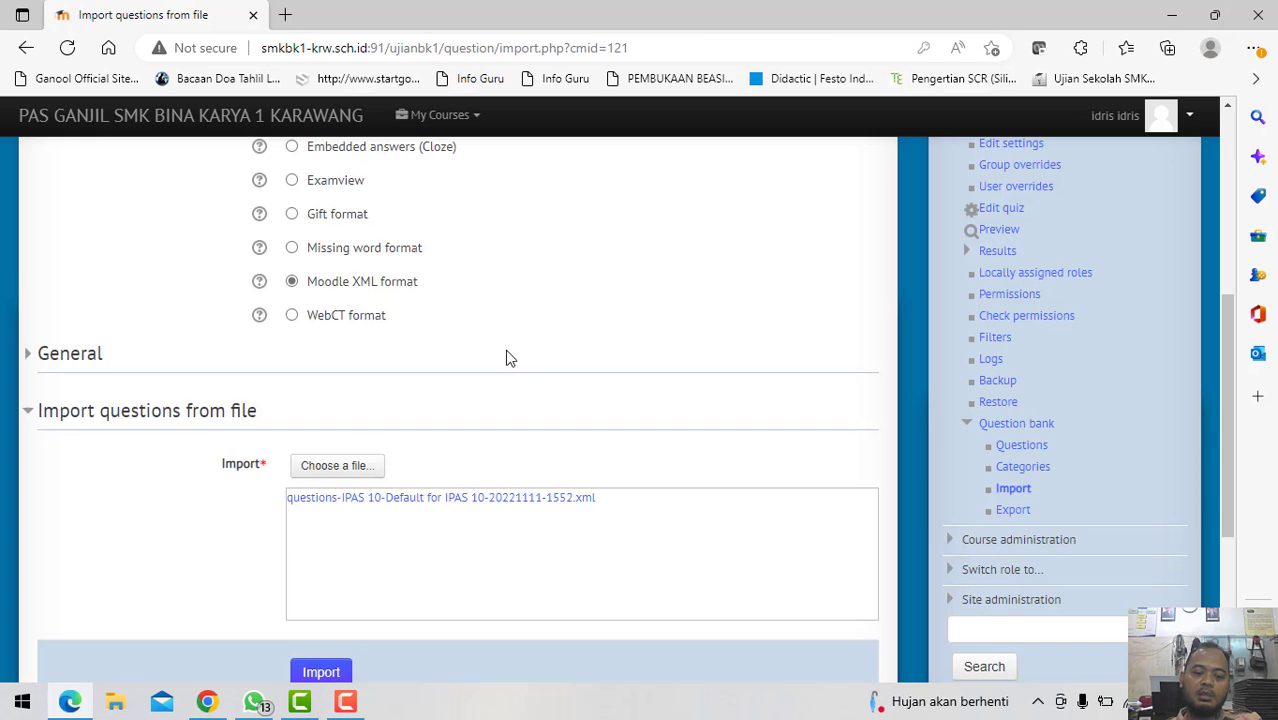
Step: Import the questions from the uploaded file, declining the page translation, and continue to the question bank list
scroll(528, 434, down, 3)
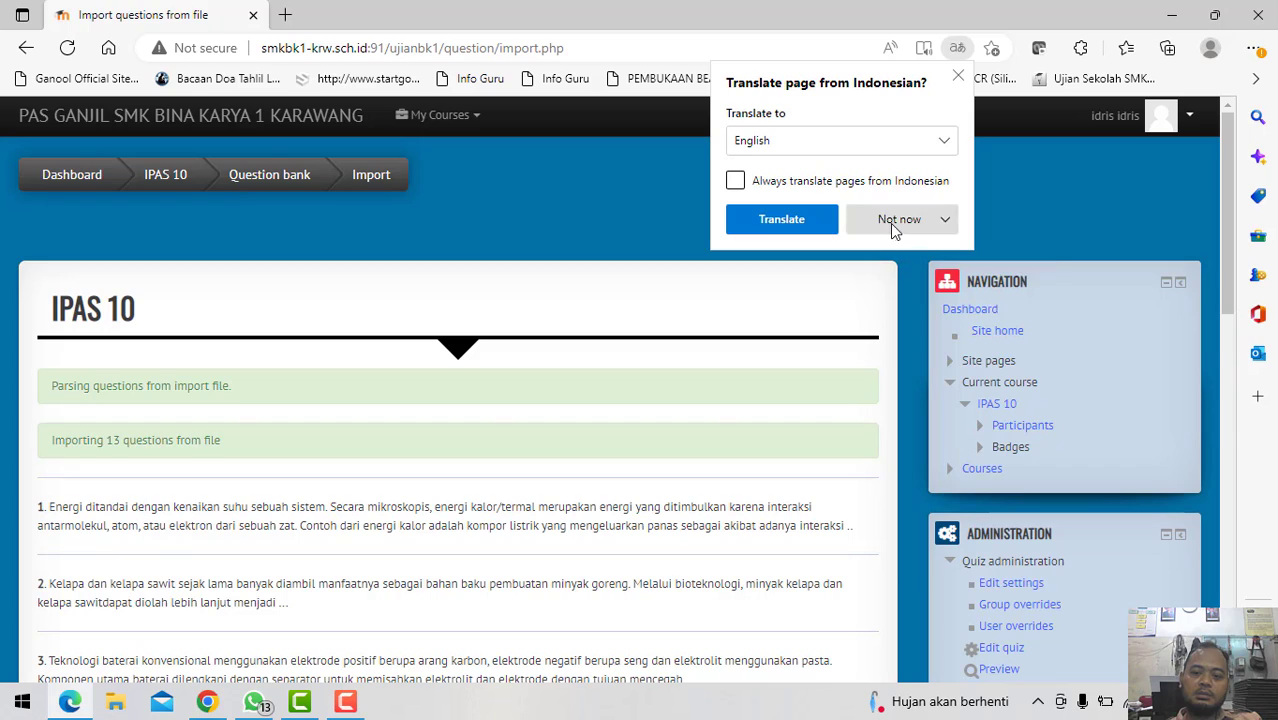
click(890, 223)
click(895, 250)
scroll(215, 394, down, 2)
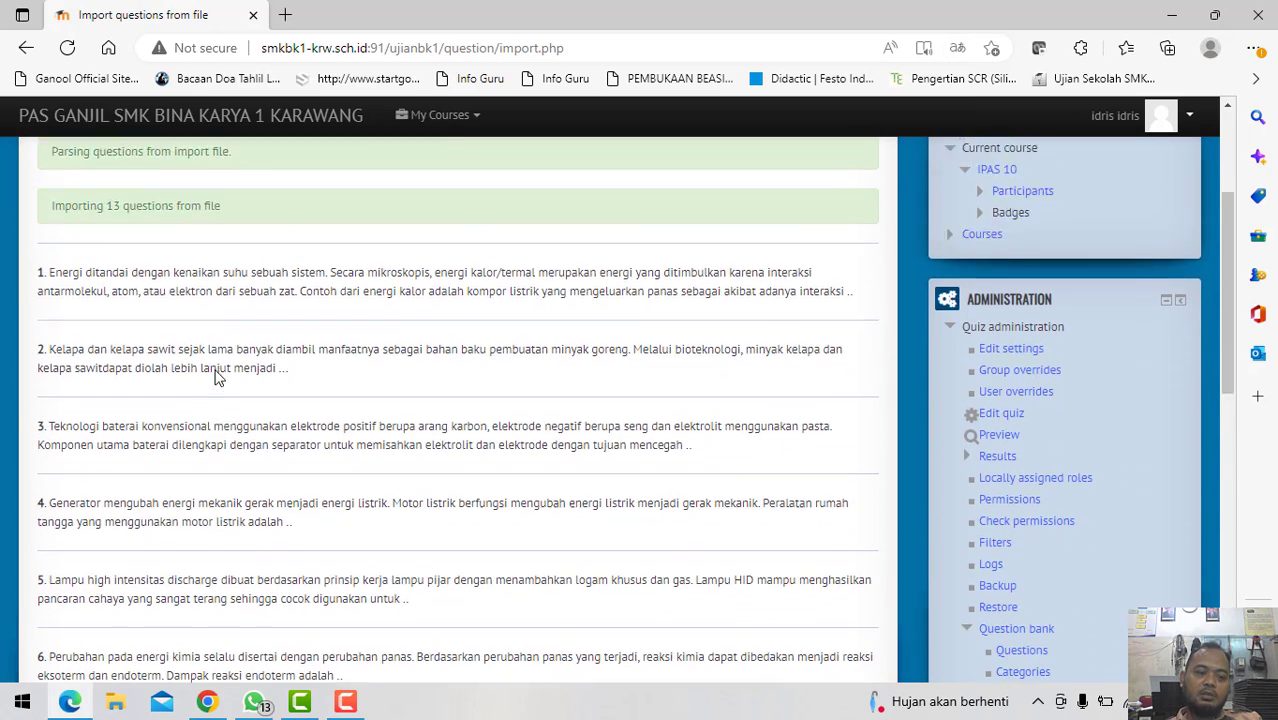
scroll(360, 531, down, 5)
scroll(360, 531, down, 2)
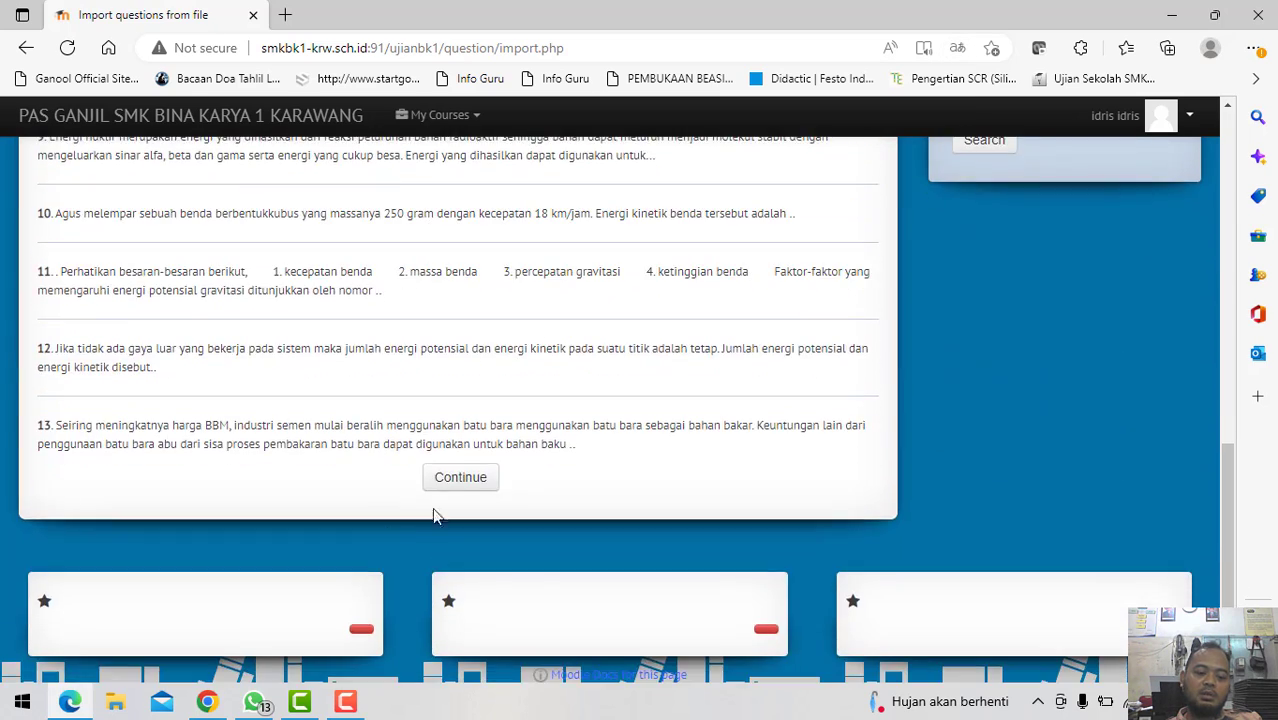
click(459, 477)
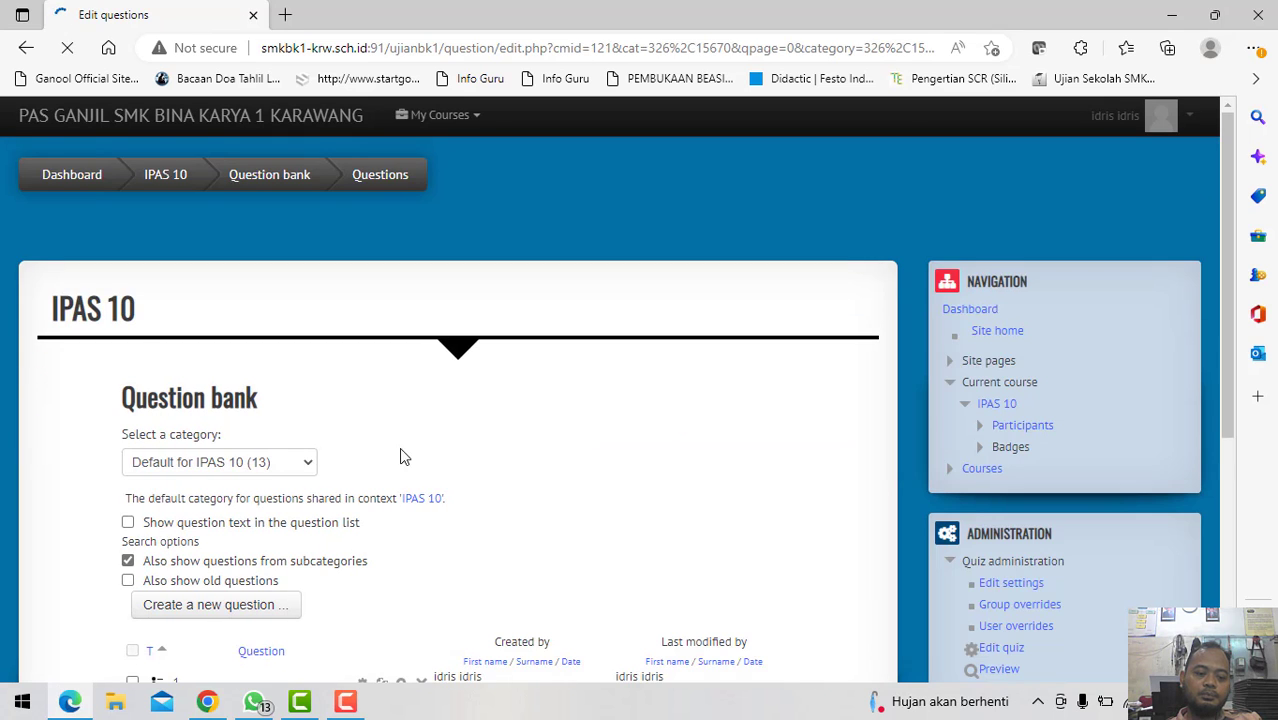
scroll(399, 447, down, 5)
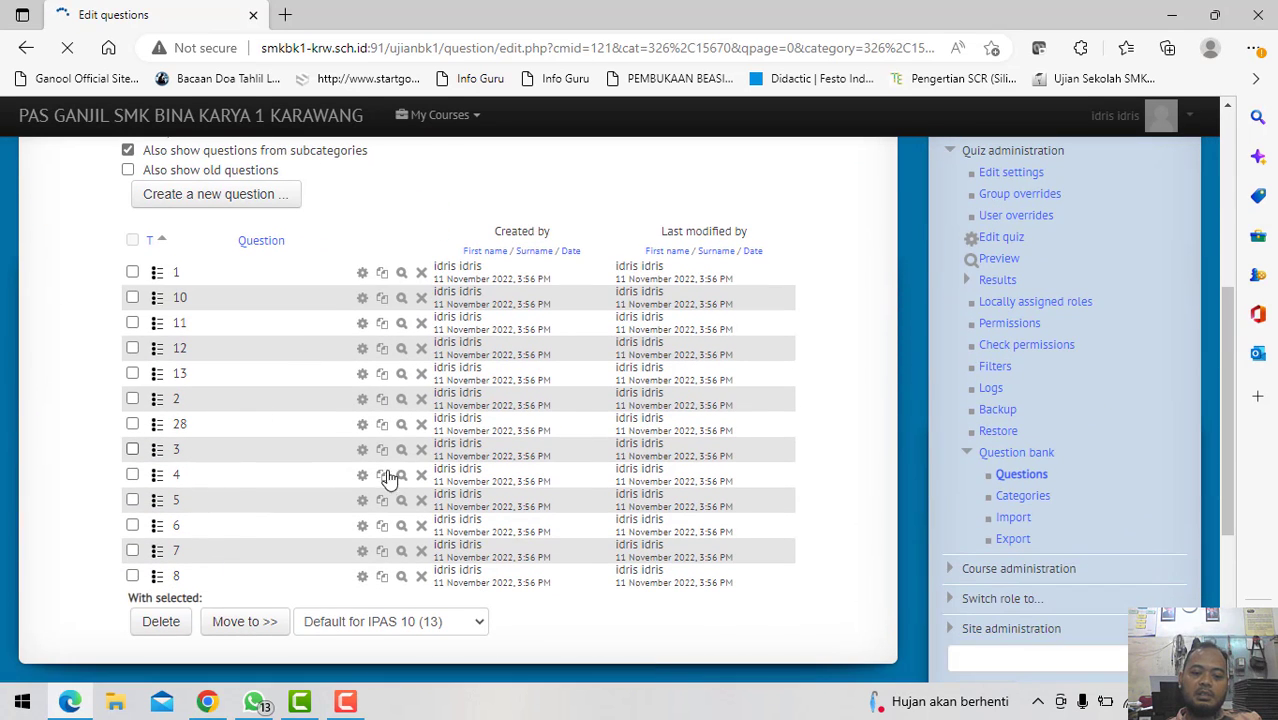
scroll(370, 480, up, 4)
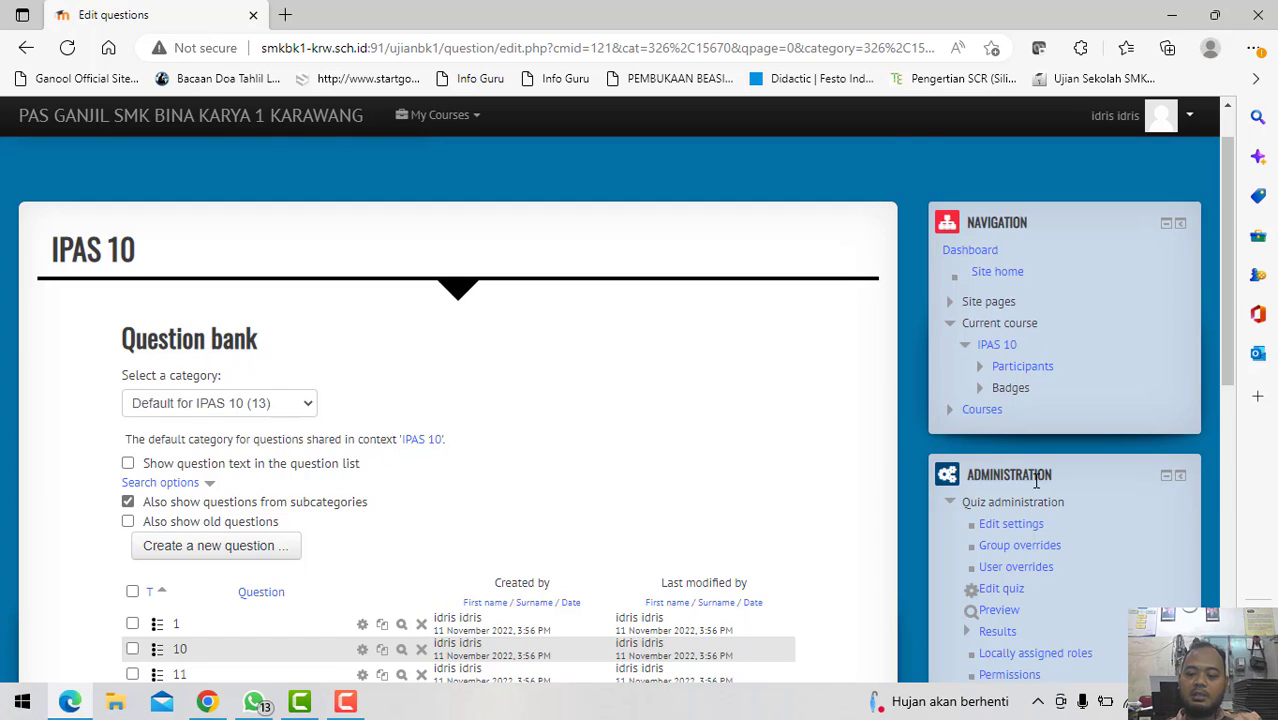
Step: Preview the IPAS 10 quiz, decline the page translation and check which questions it contains after the import
scroll(1036, 483, down, 2)
click(999, 434)
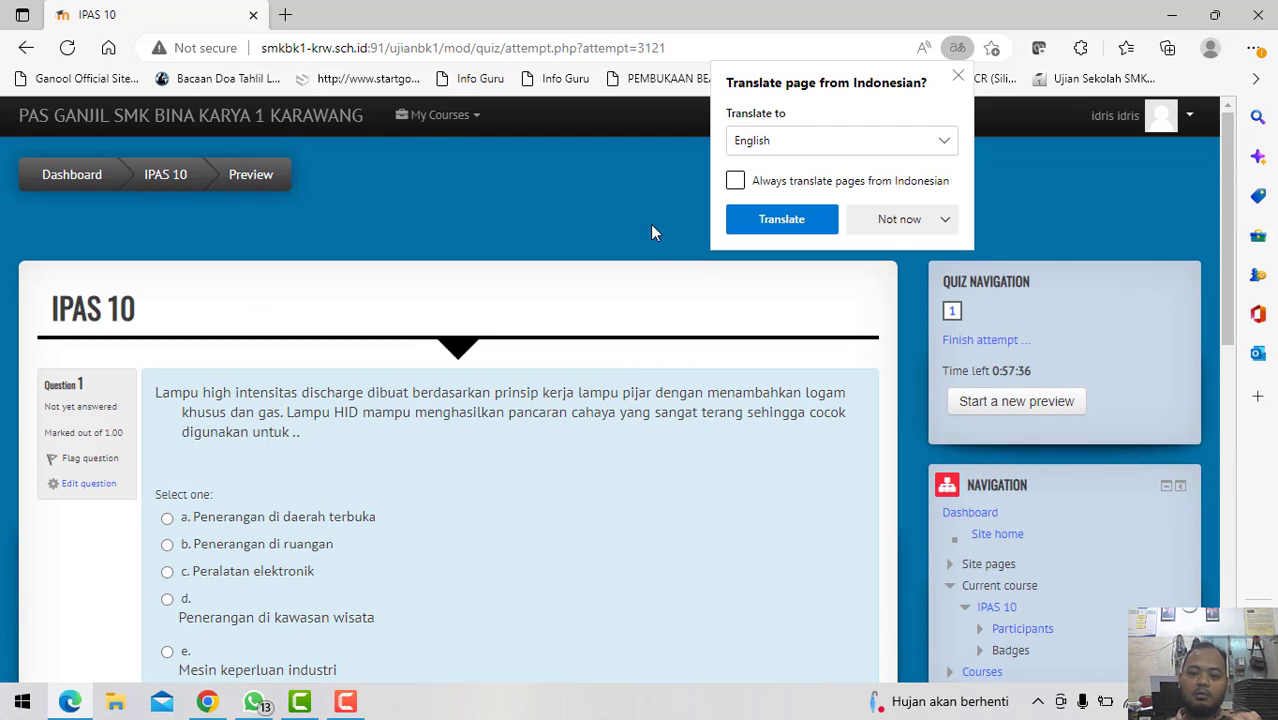
click(892, 220)
click(893, 251)
scroll(753, 361, down, 2)
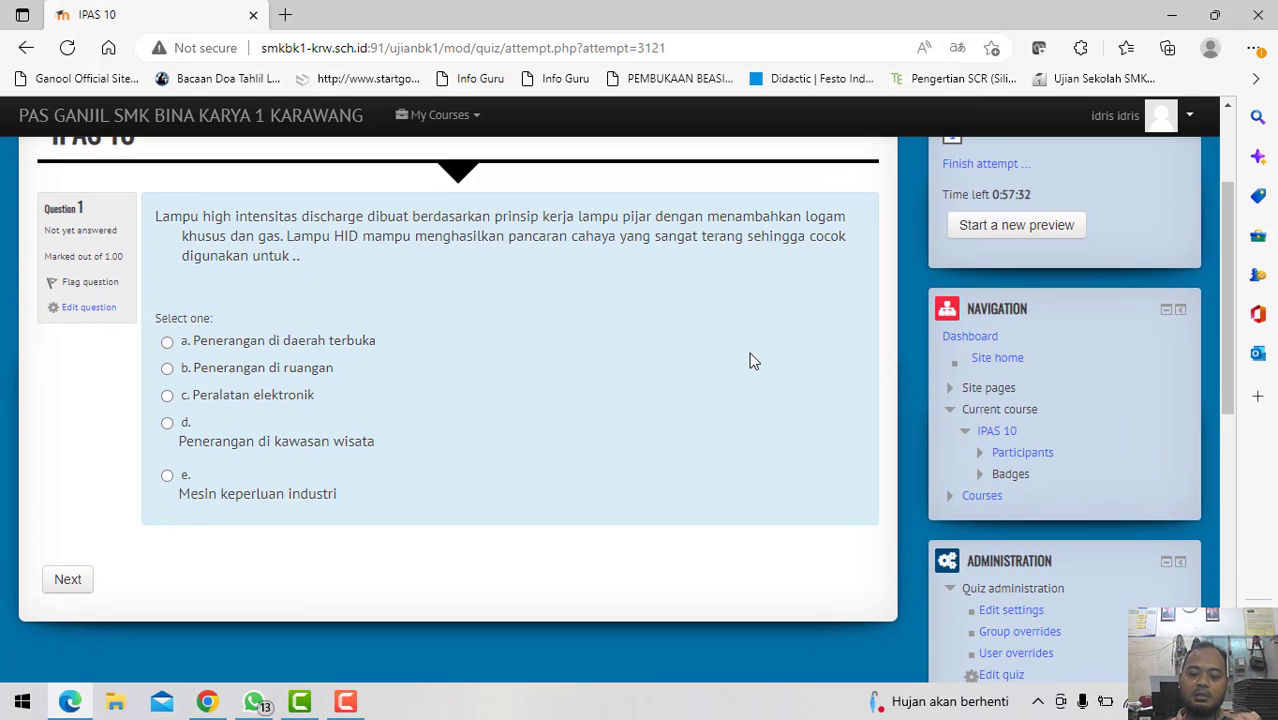
scroll(808, 410, down, 2)
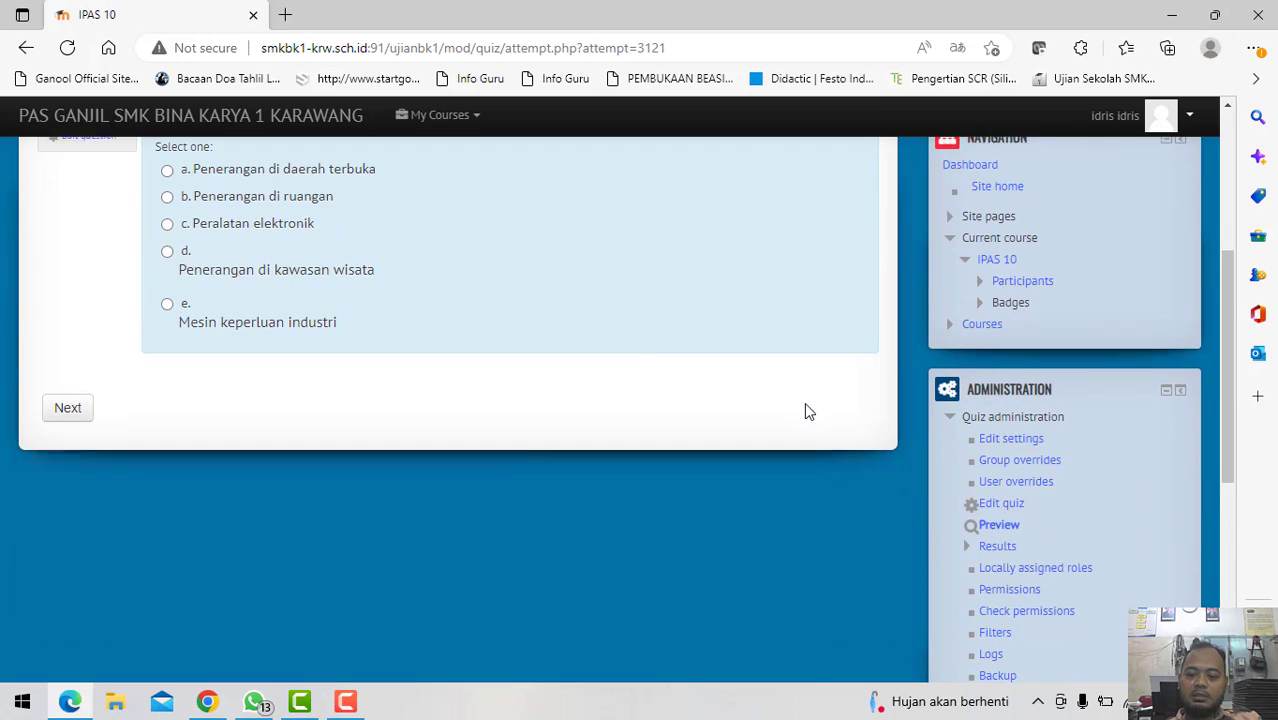
Step: Add all questions of the Default for IPAS 10 category from the question bank to the IPAS 10 quiz
click(1000, 499)
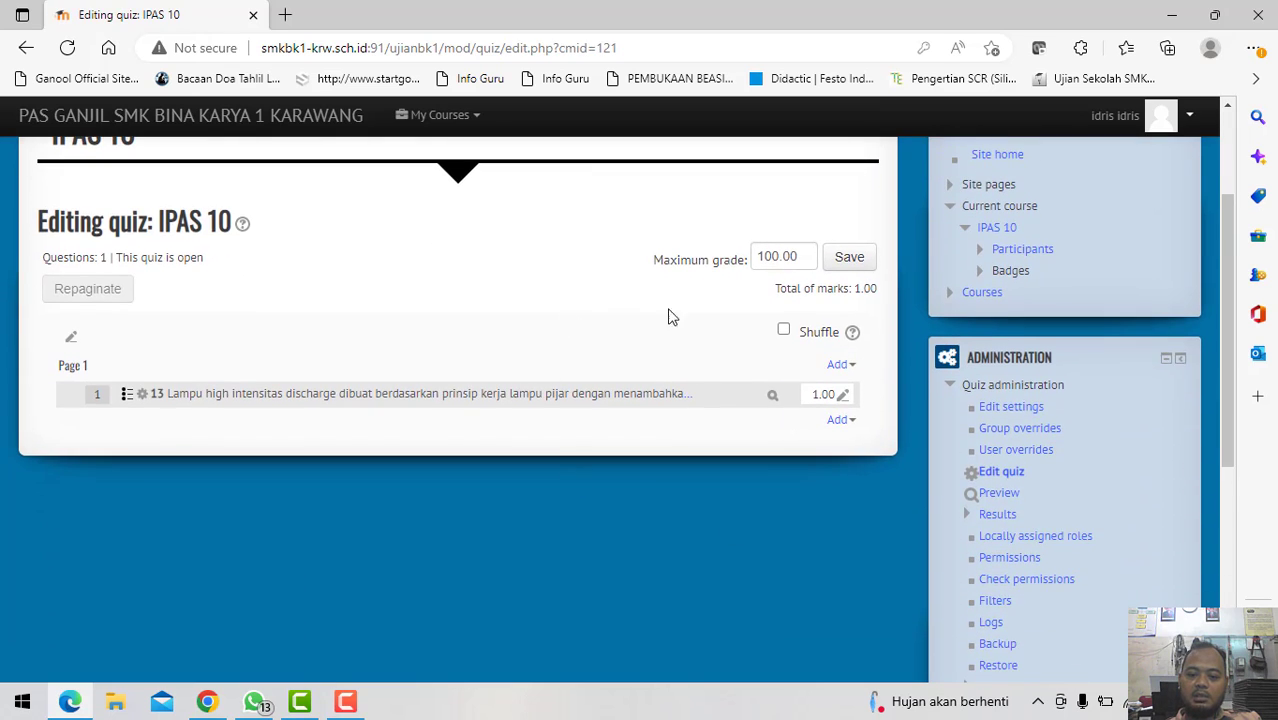
click(845, 367)
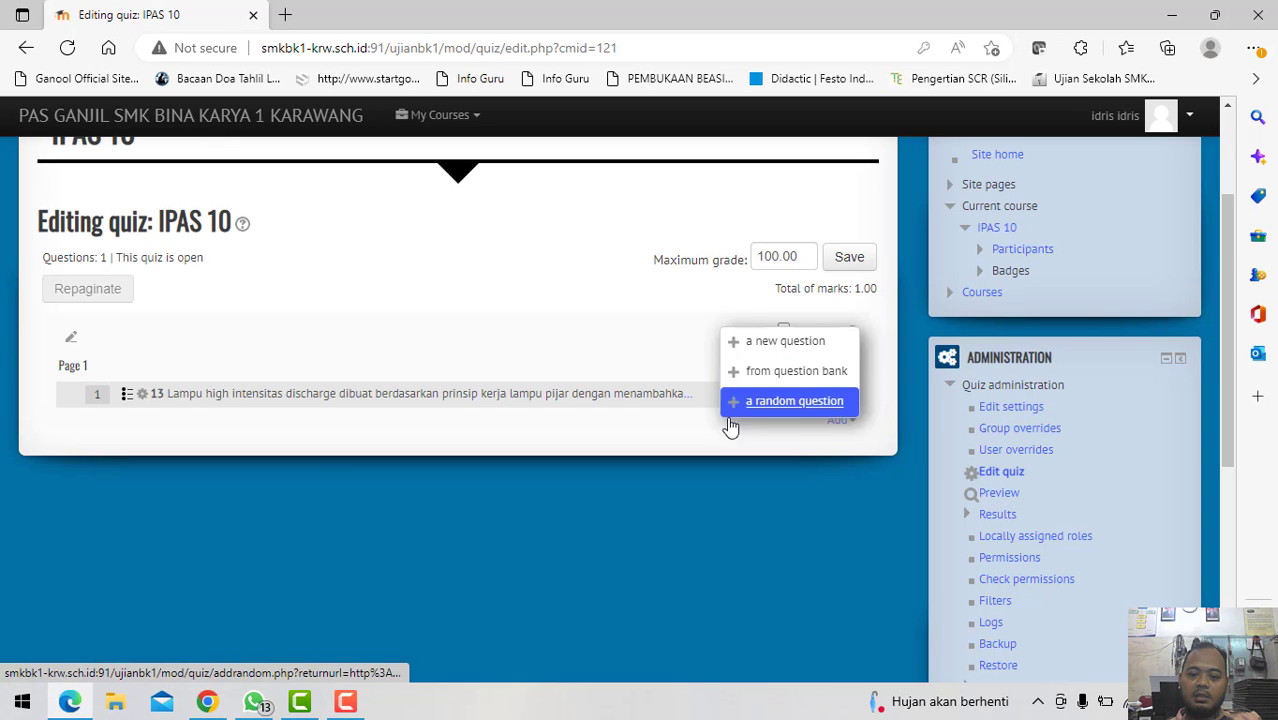
click(785, 383)
scroll(330, 330, down, 3)
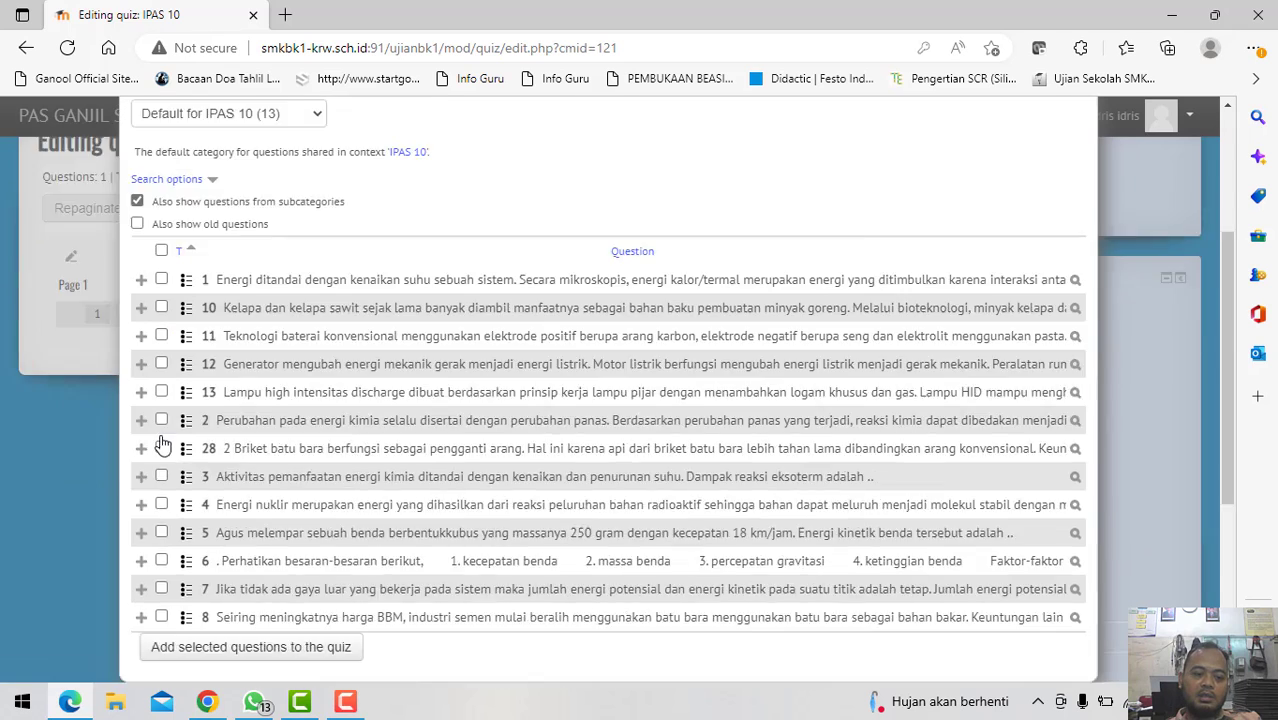
scroll(445, 345, up, 2)
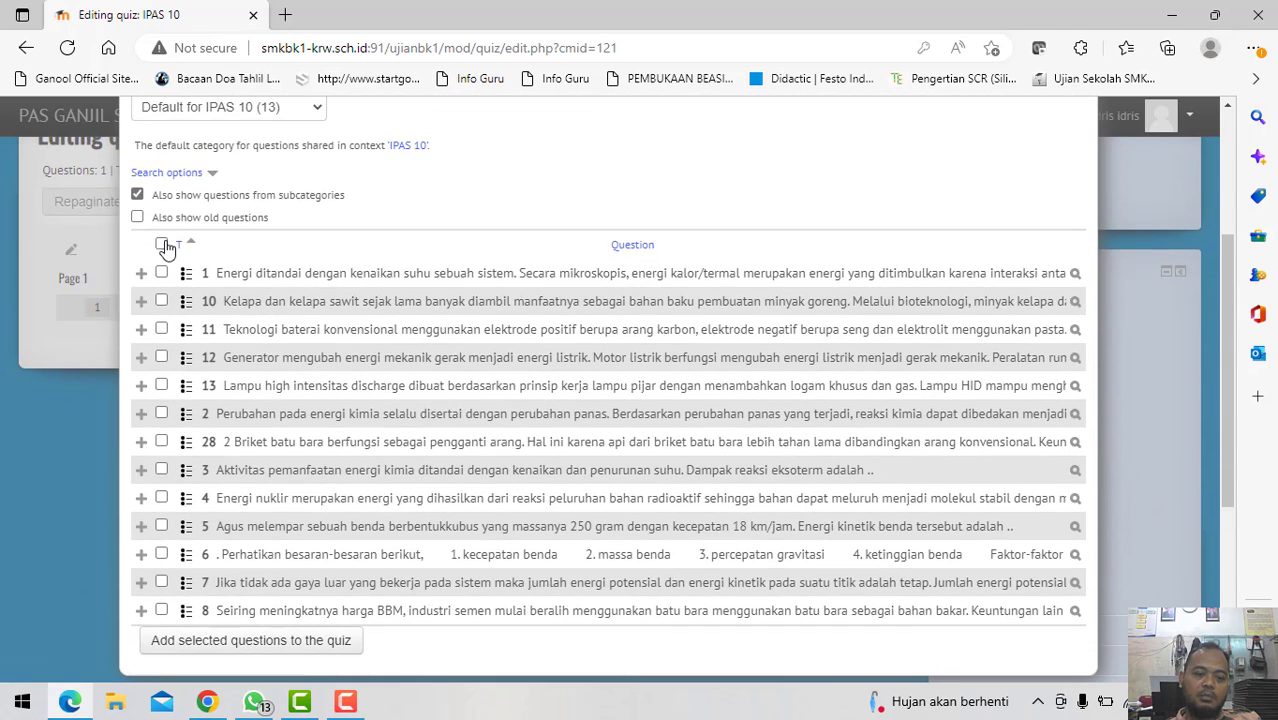
click(161, 242)
scroll(415, 452, down, 1)
scroll(421, 454, down, 2)
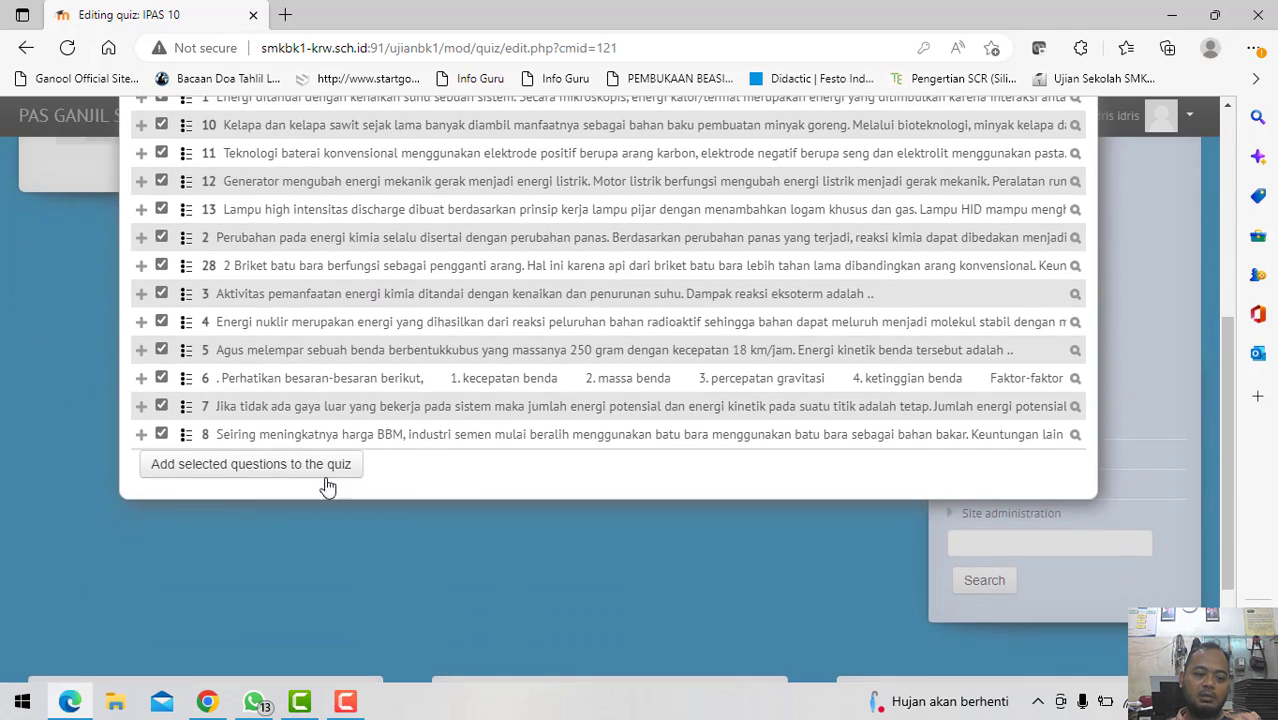
click(227, 466)
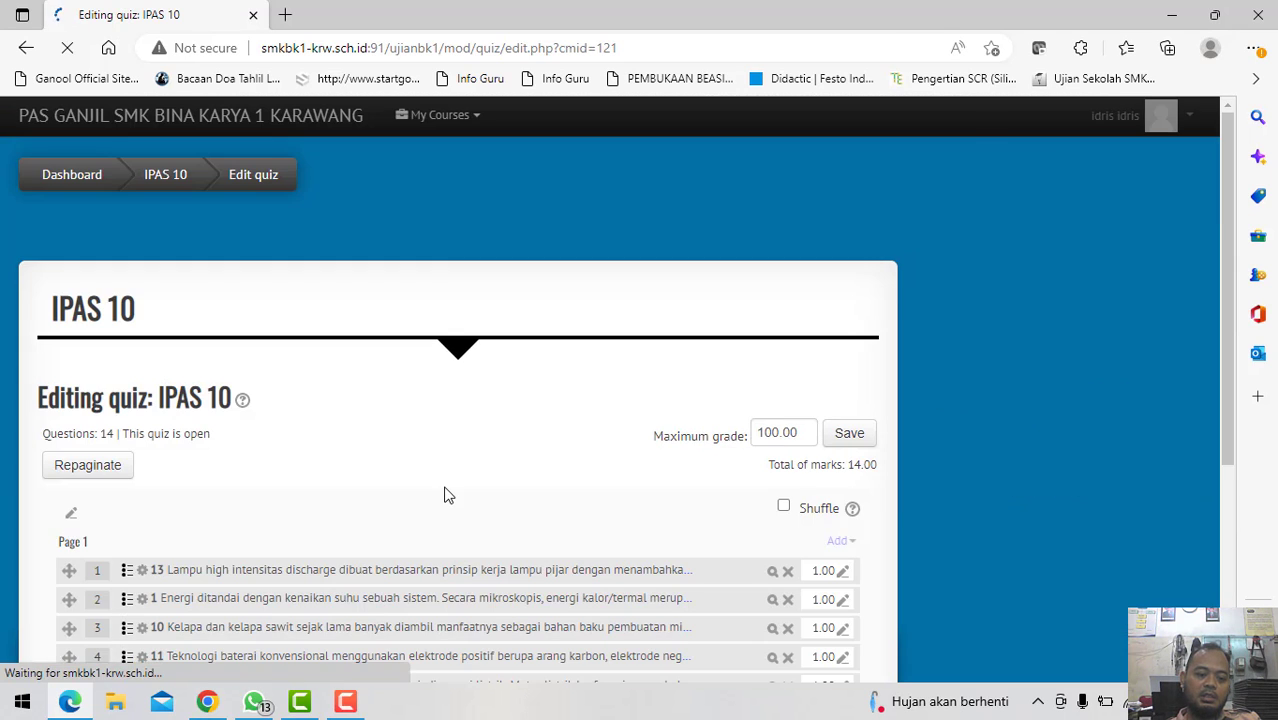
Step: Decline the page translation and remove the duplicate question 13 in the first slot from the quiz
scroll(360, 452, down, 3)
scroll(137, 350, down, 3)
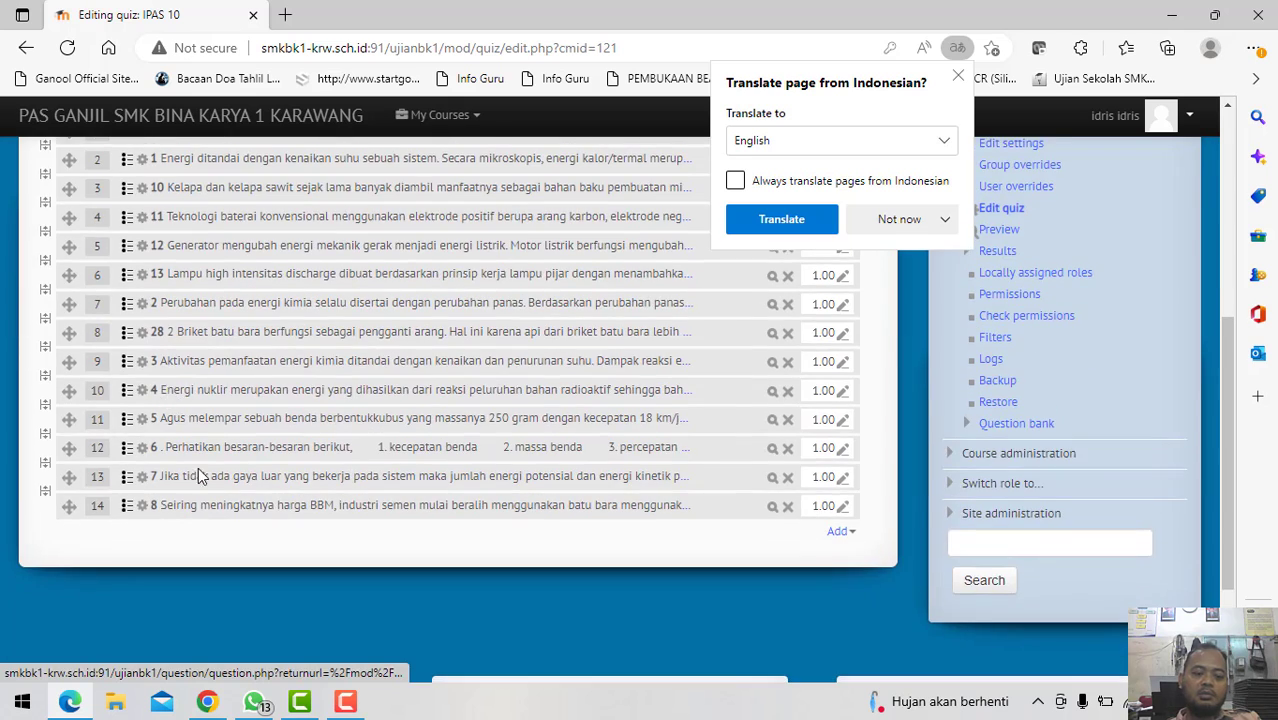
scroll(203, 476, up, 5)
scroll(240, 422, down, 3)
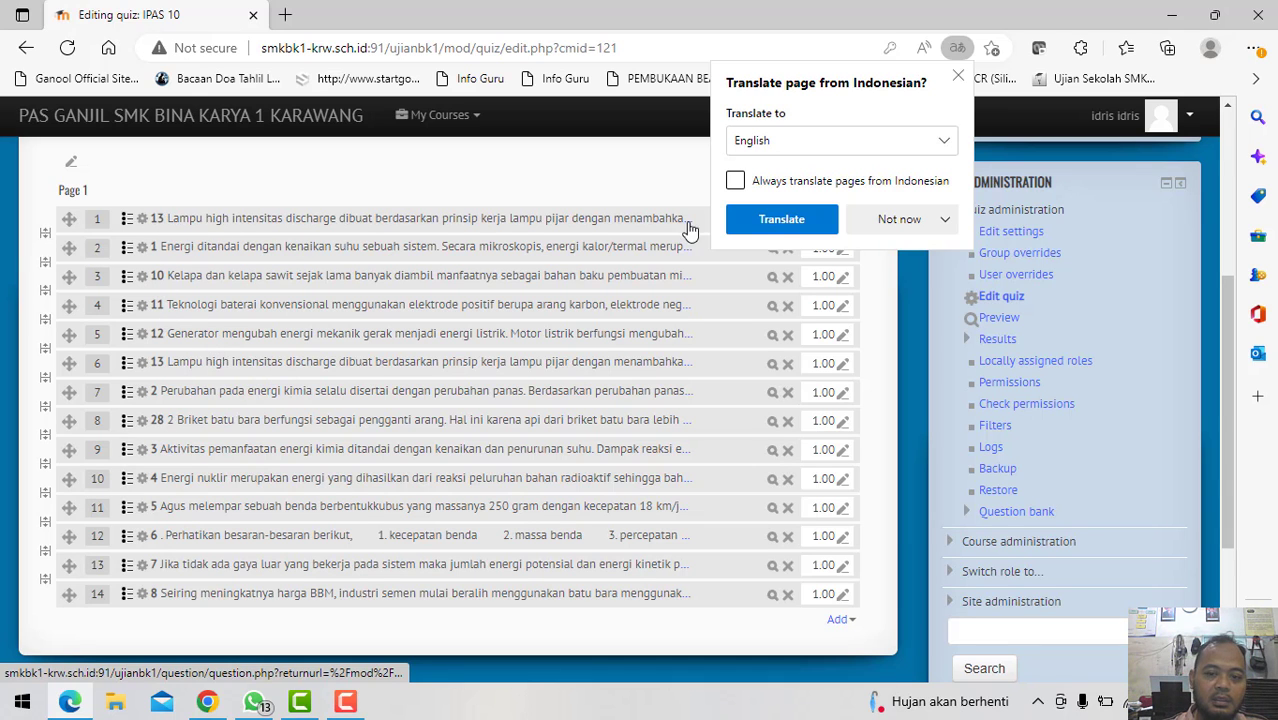
scroll(740, 310, up, 2)
click(906, 222)
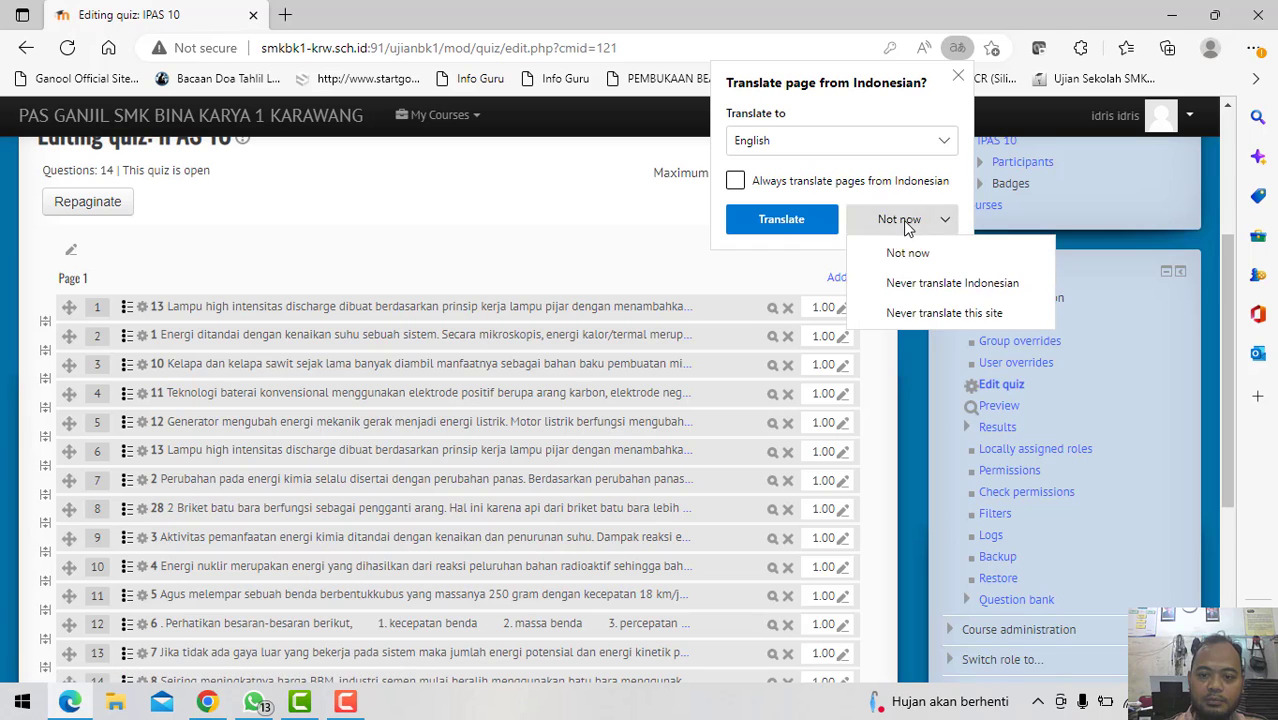
click(908, 254)
click(788, 308)
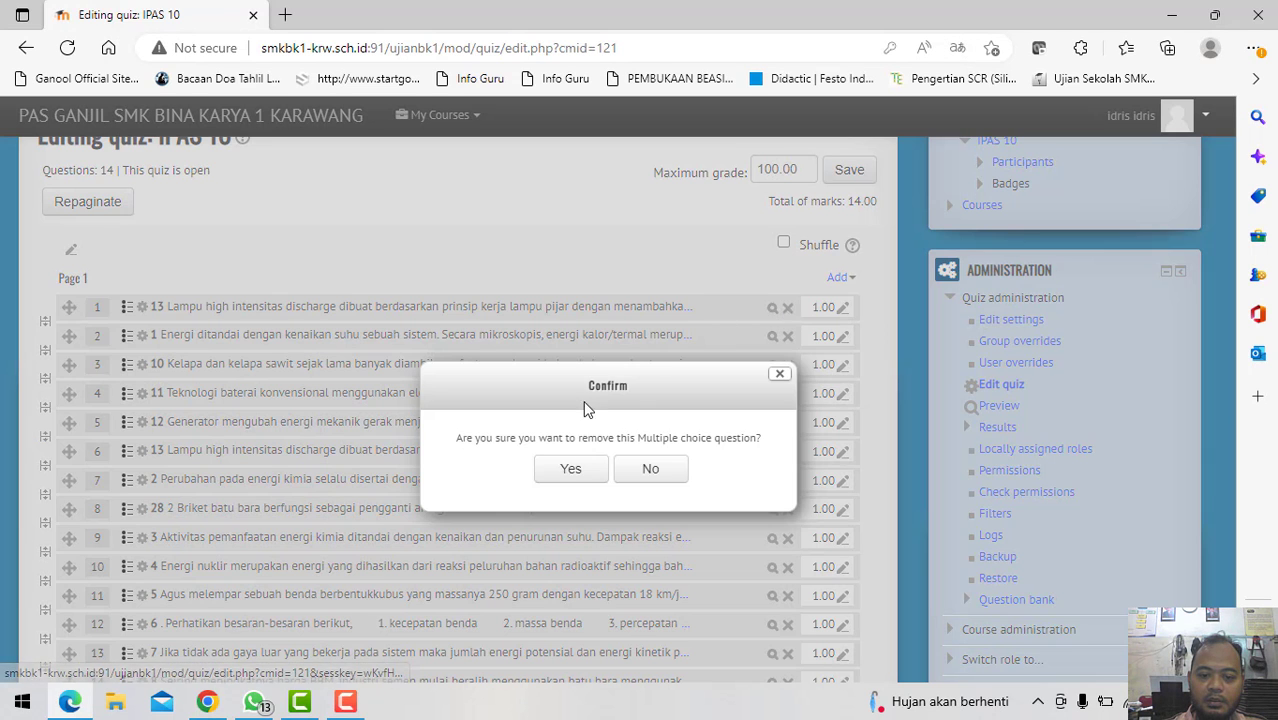
click(570, 467)
scroll(300, 350, down, 4)
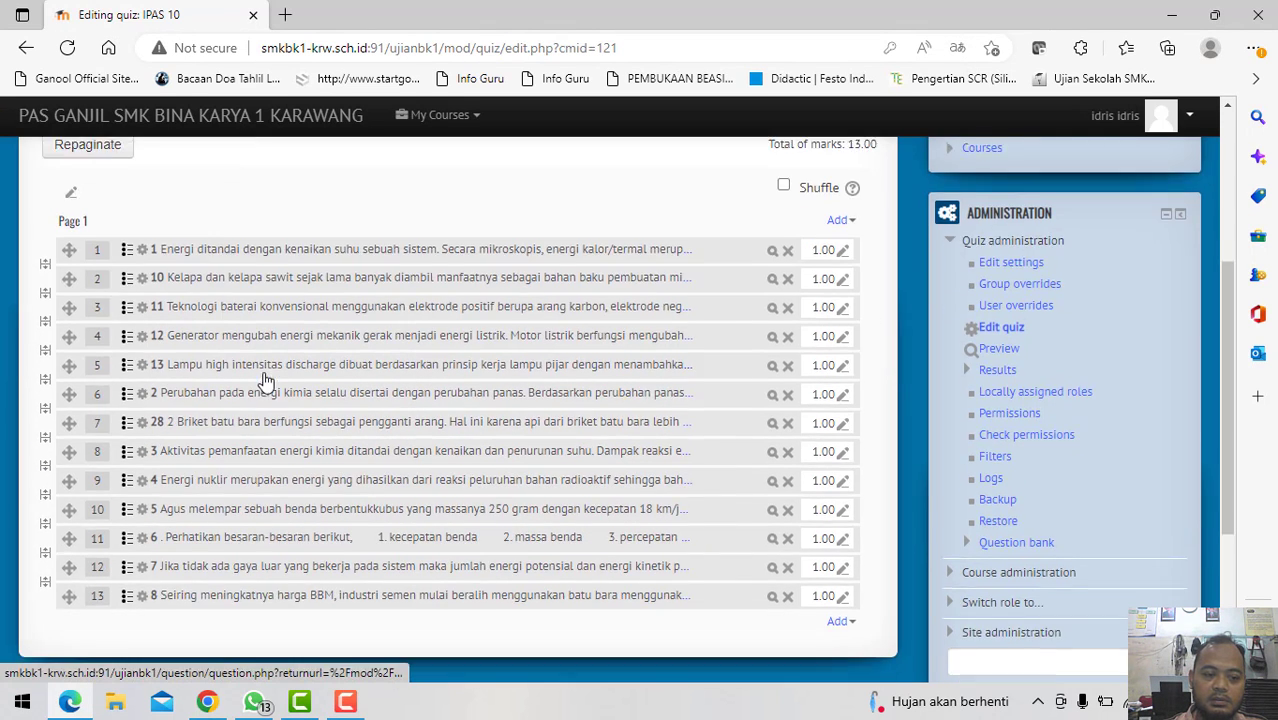
scroll(200, 263, up, 2)
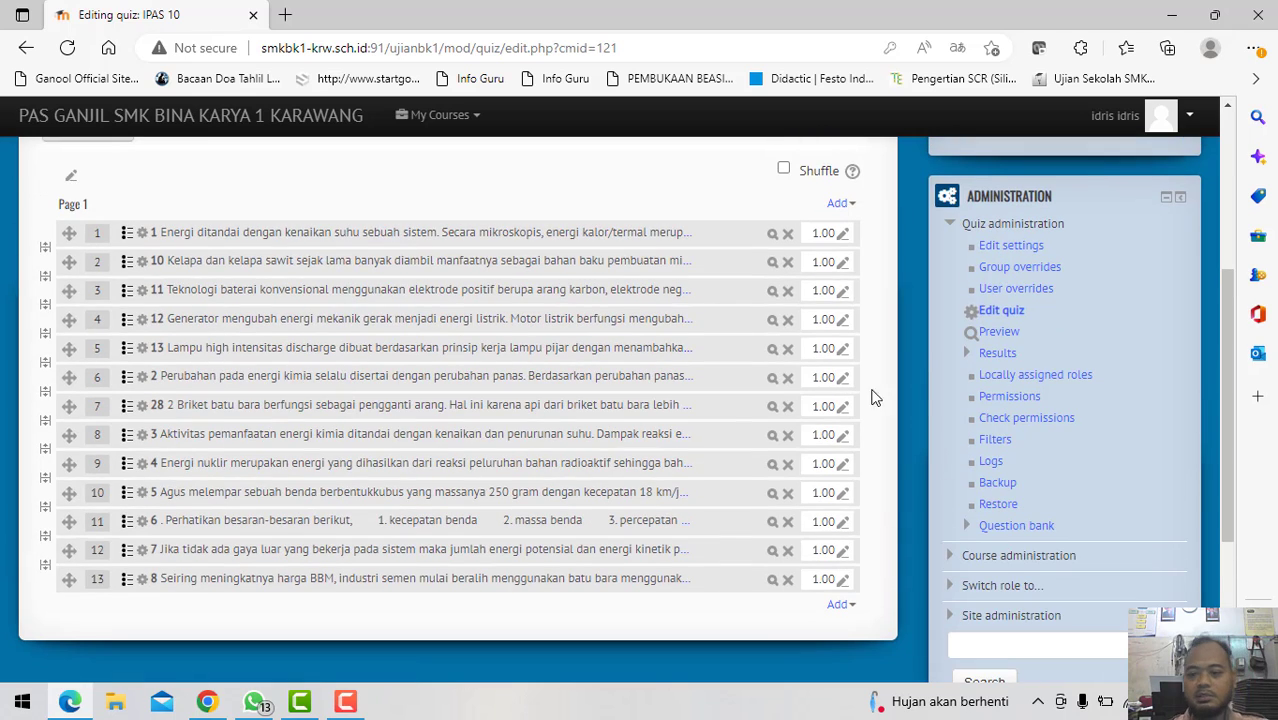
Step: Preview the IPAS 10 quiz and look through its questions, jumping to questions 1 and 2 and checking the page layout
click(999, 331)
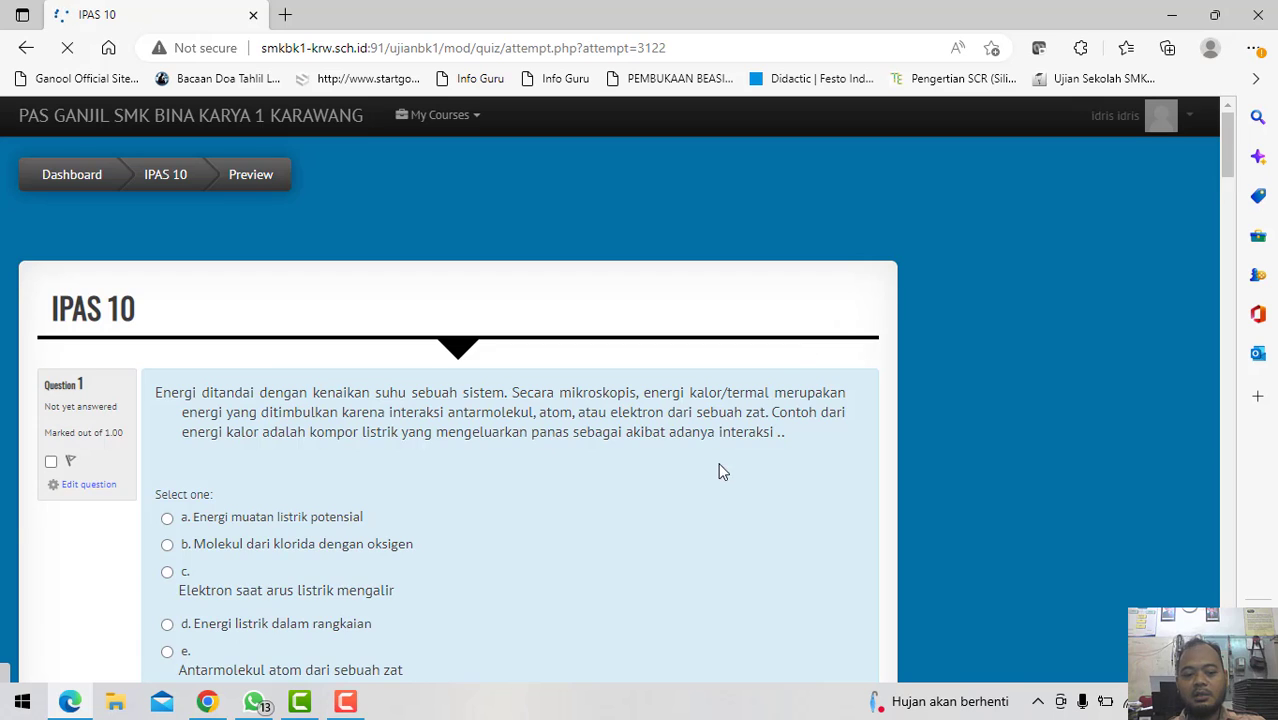
scroll(740, 440, down, 4)
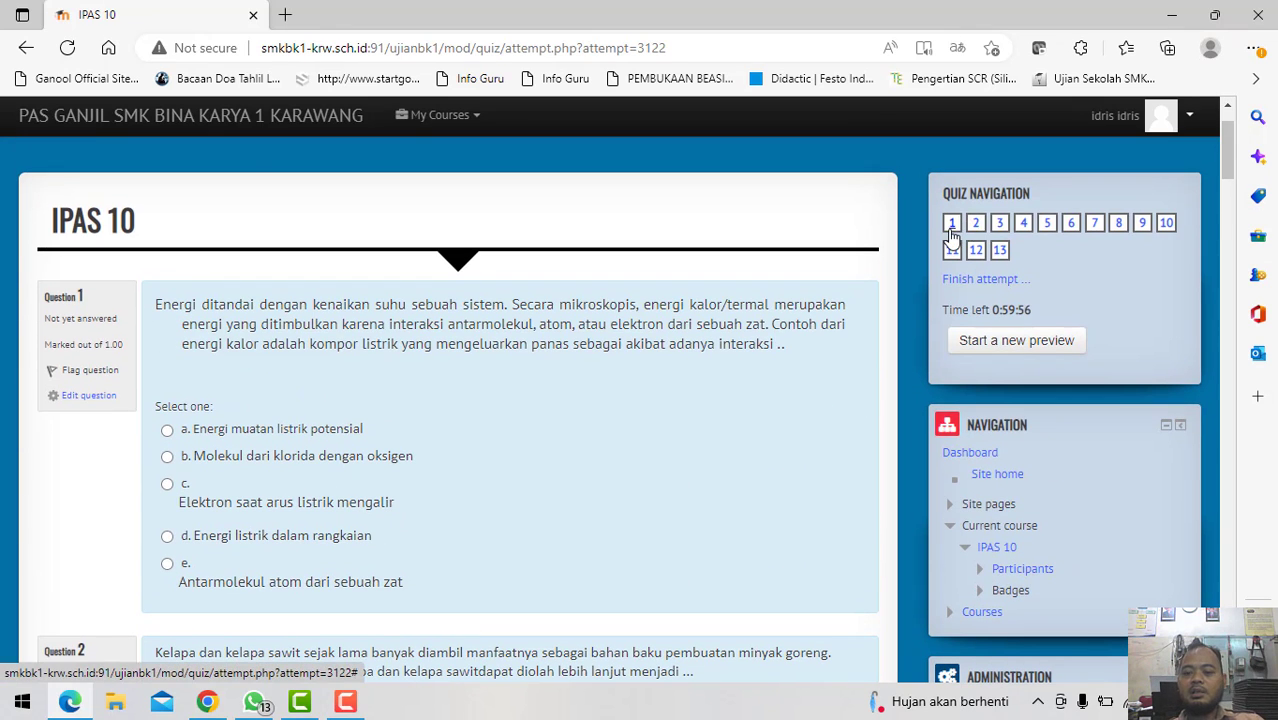
click(953, 223)
click(976, 311)
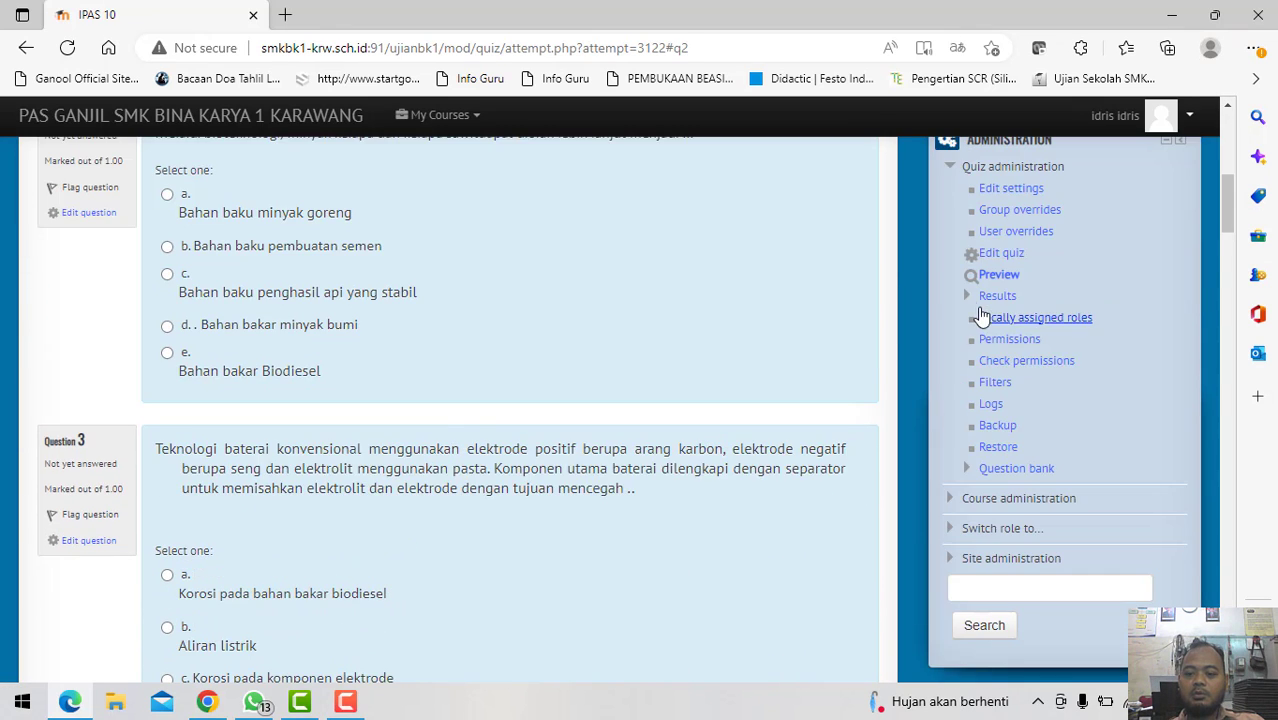
scroll(1217, 170, up, 3)
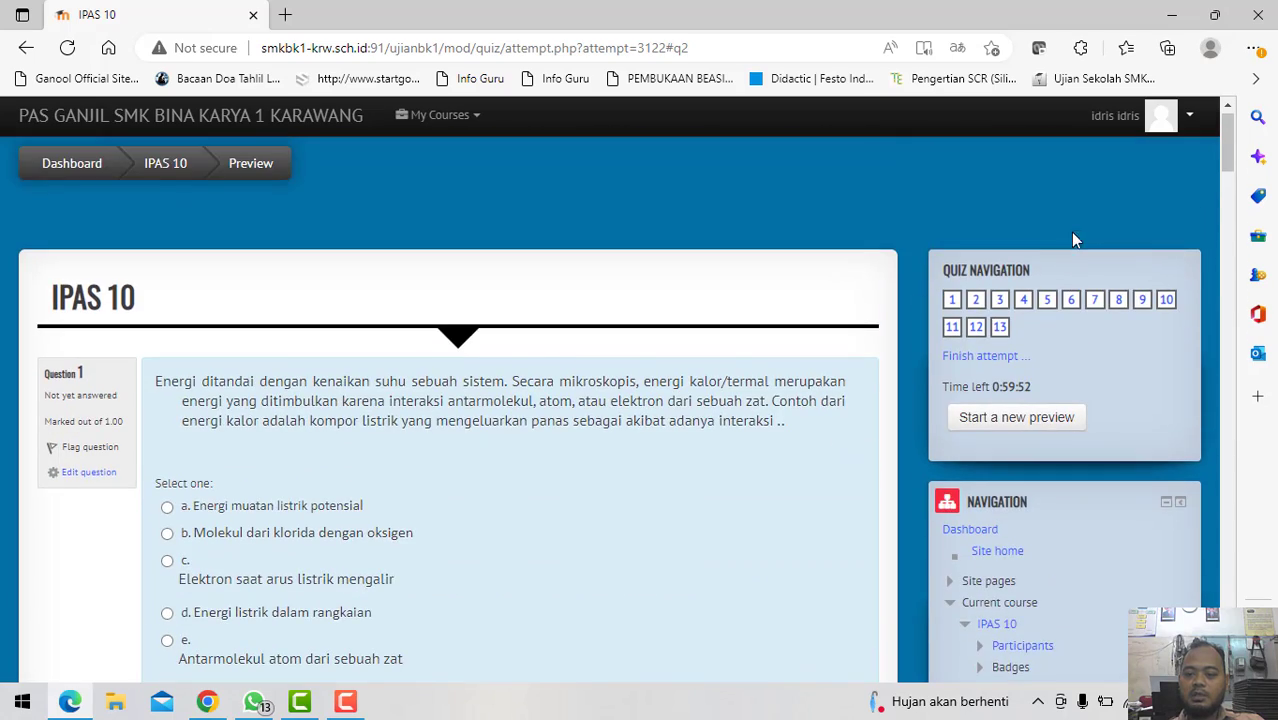
scroll(1003, 312, down, 4)
scroll(1003, 312, down, 15)
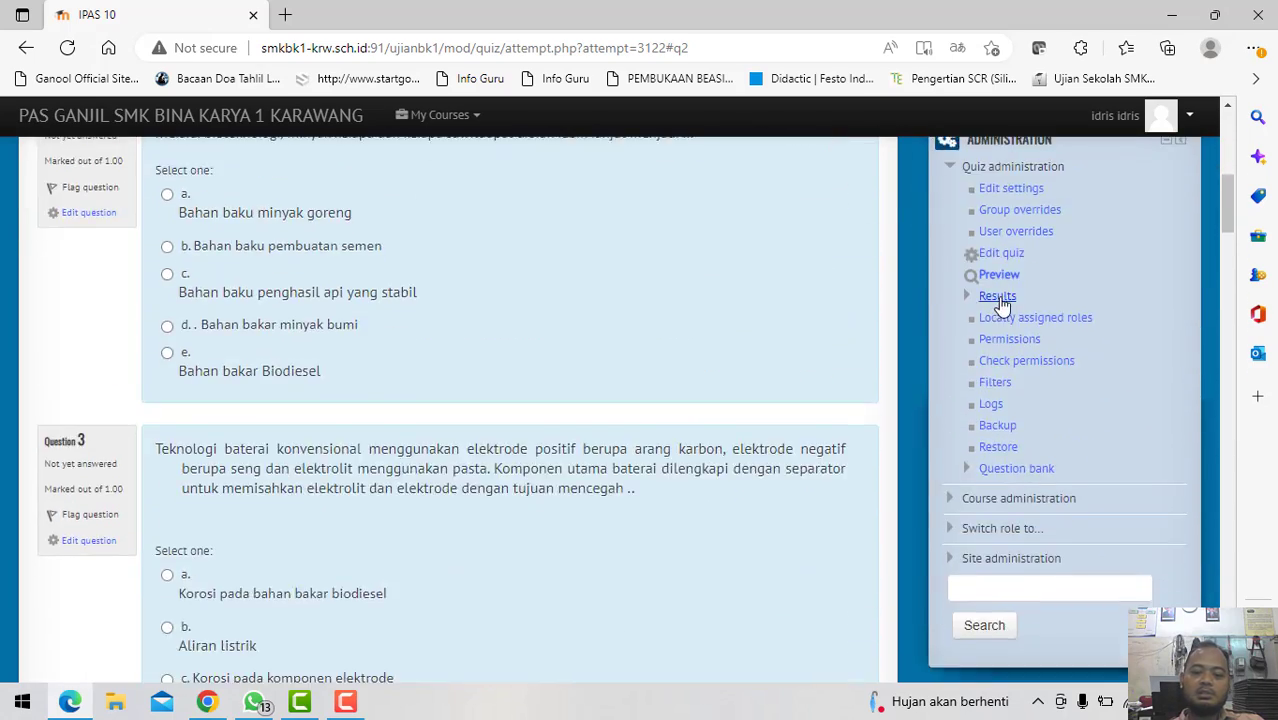
scroll(997, 283, up, 3)
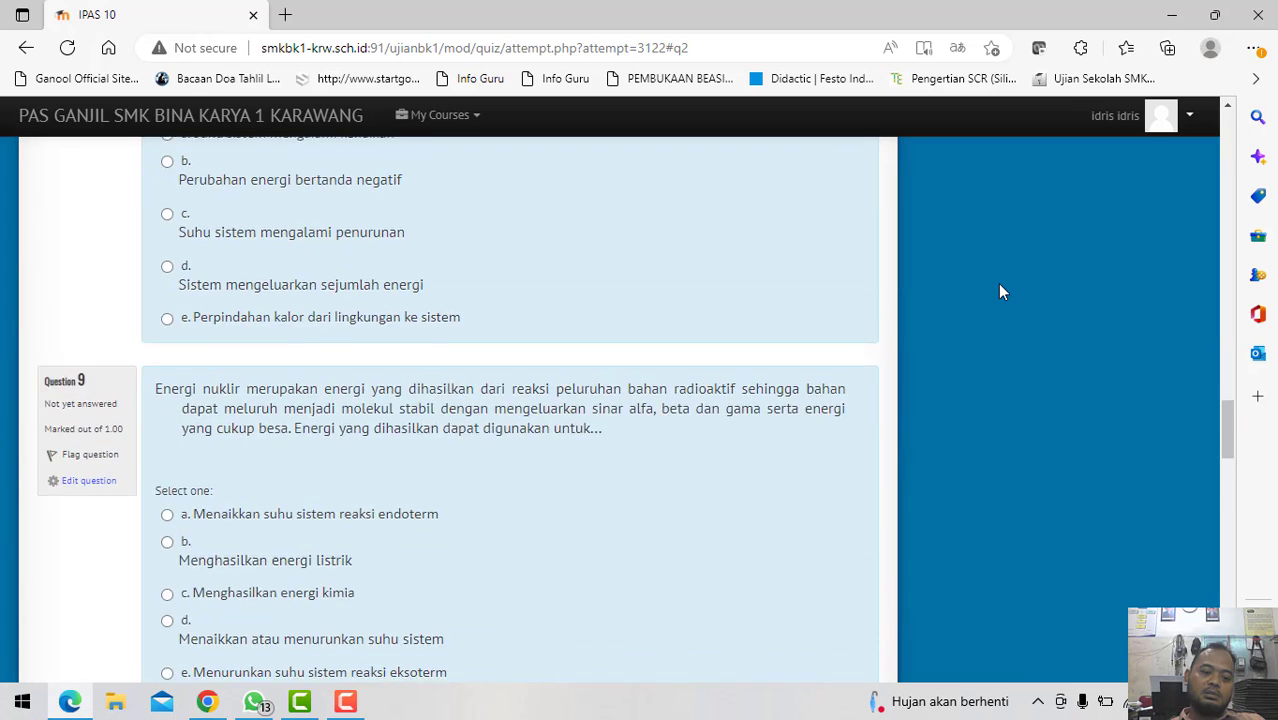
scroll(997, 283, down, 3)
scroll(997, 279, up, 6)
Step: Return to the quiz editing page and repaginate the IPAS 10 quiz with 1 question per page
click(26, 49)
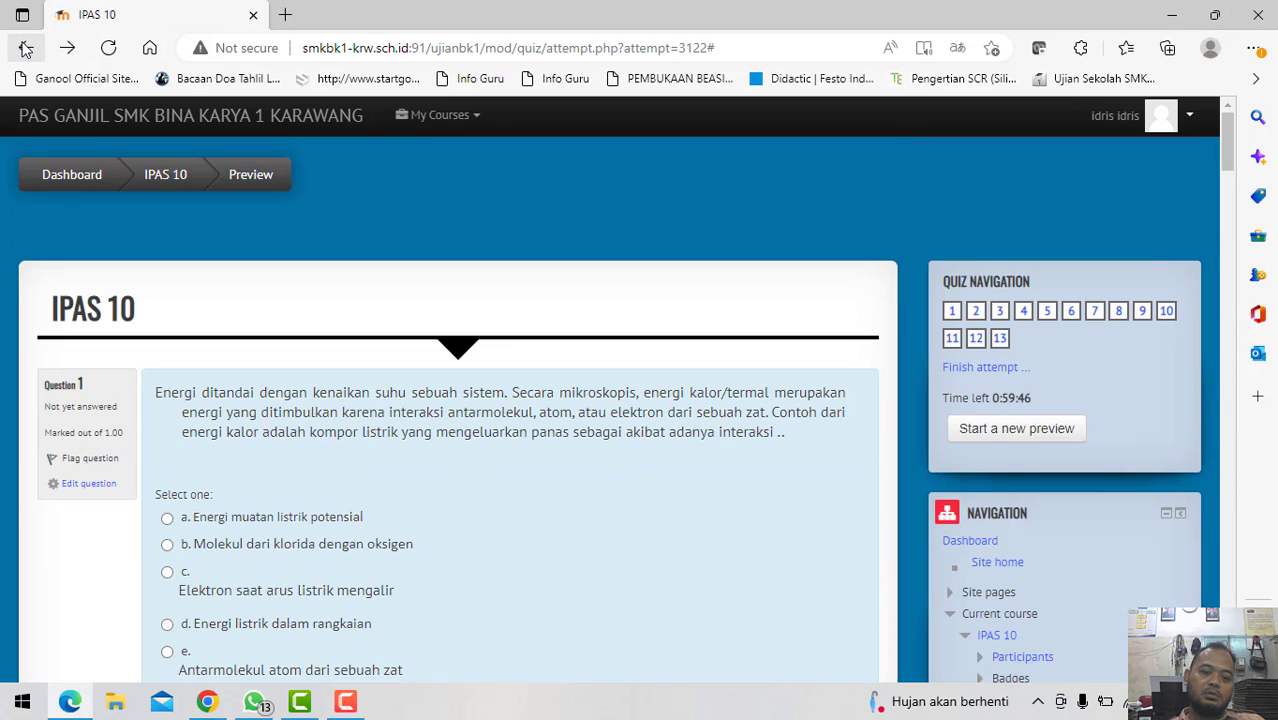
click(26, 49)
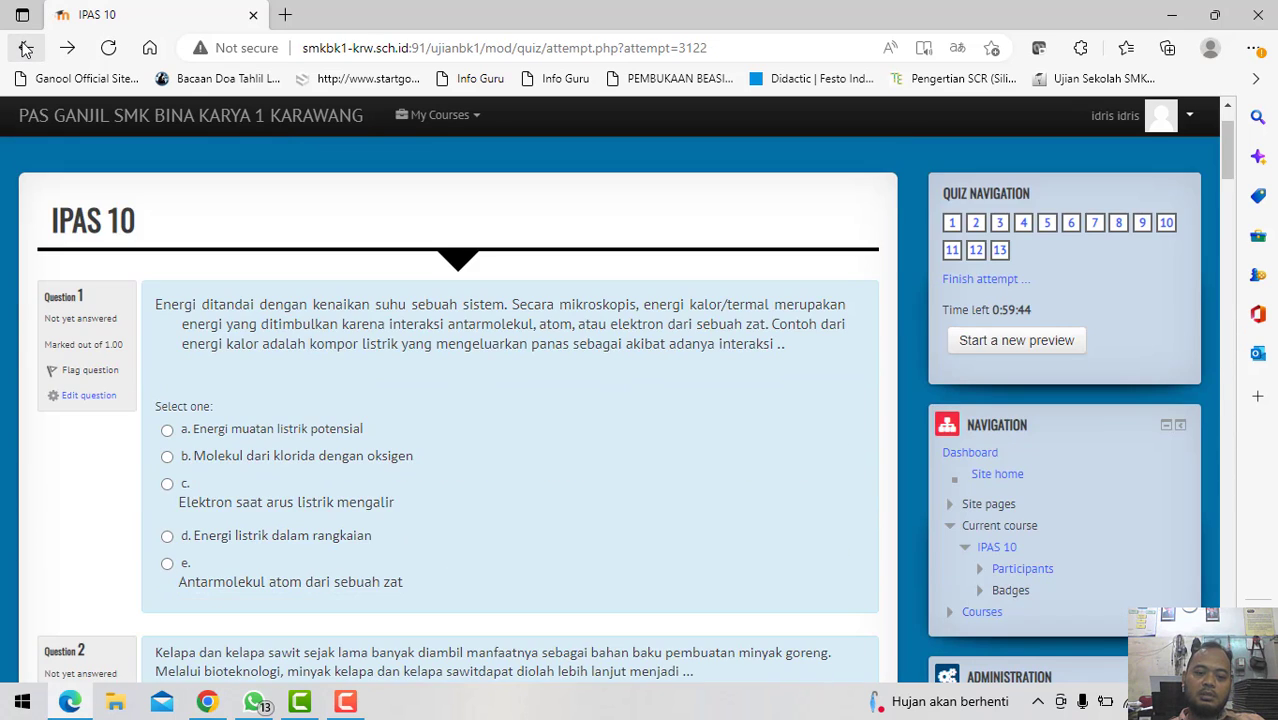
click(26, 49)
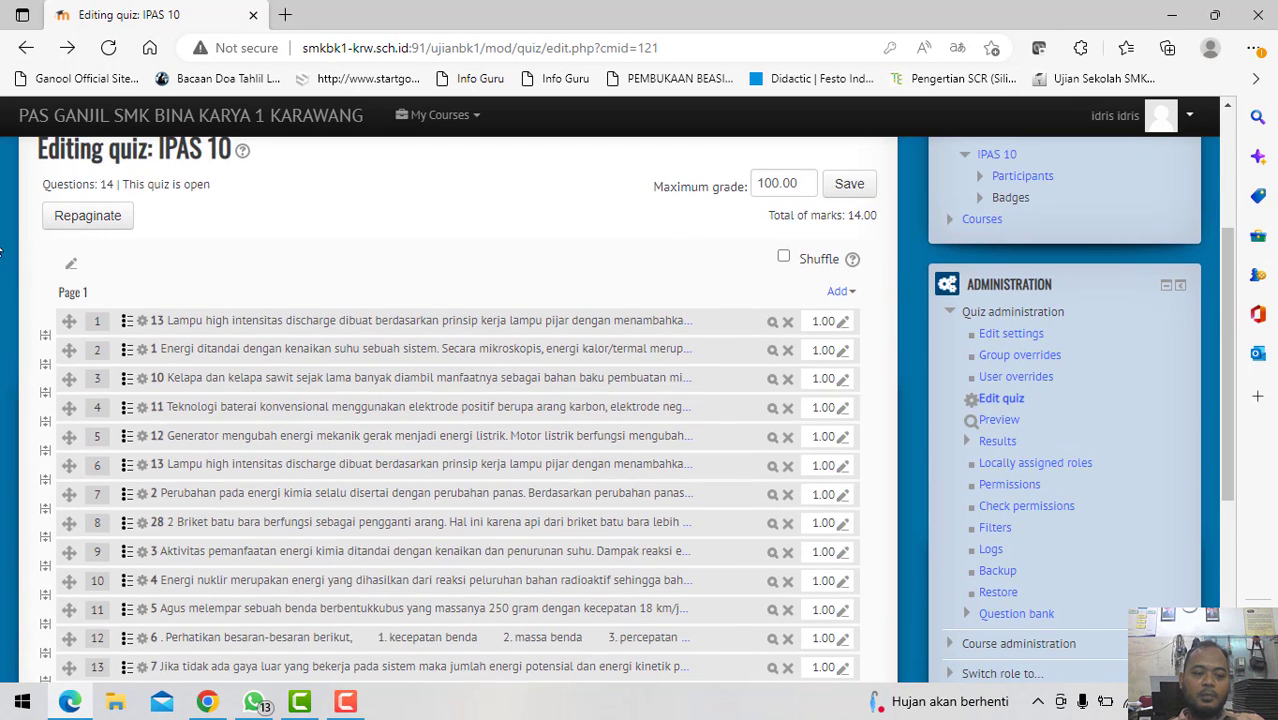
click(108, 219)
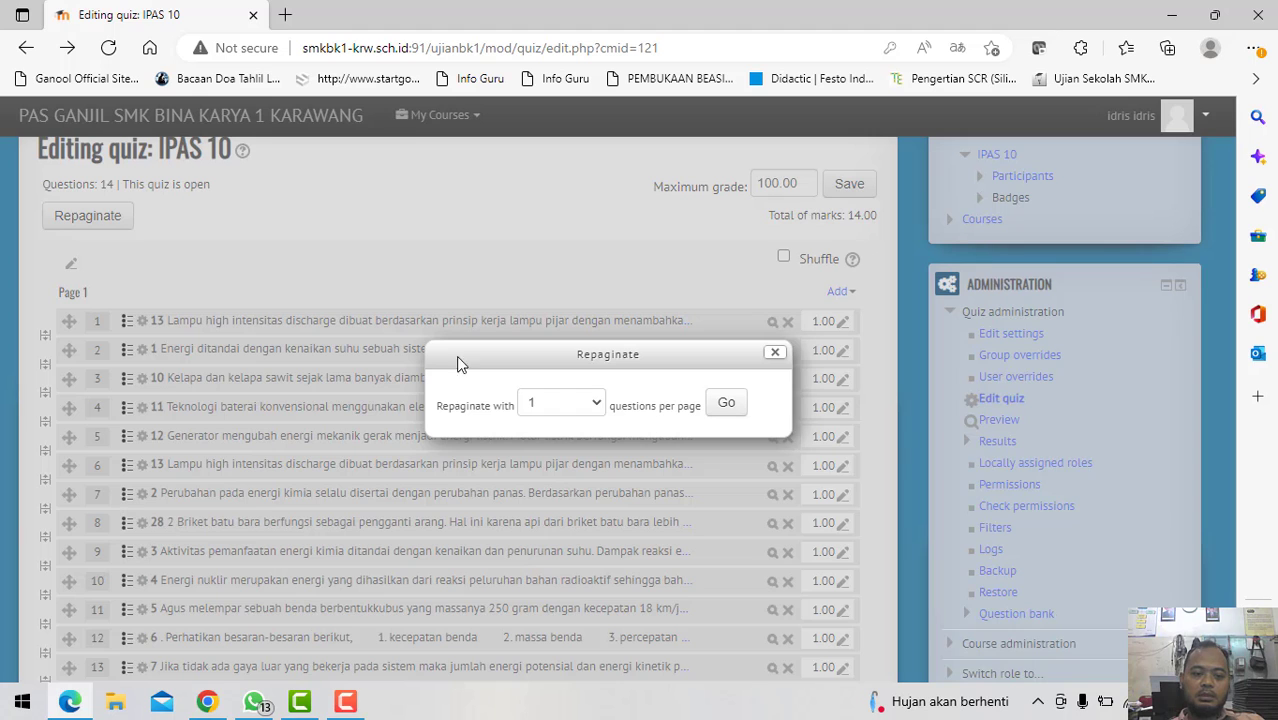
click(774, 354)
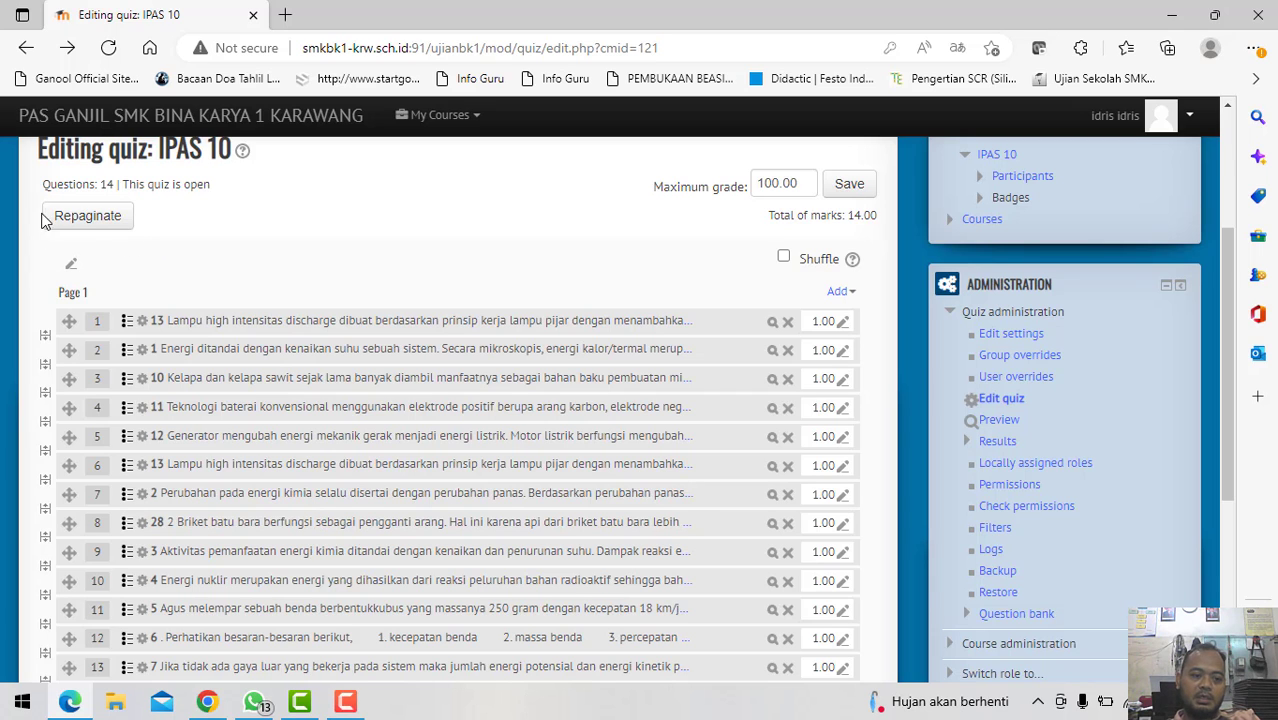
click(78, 217)
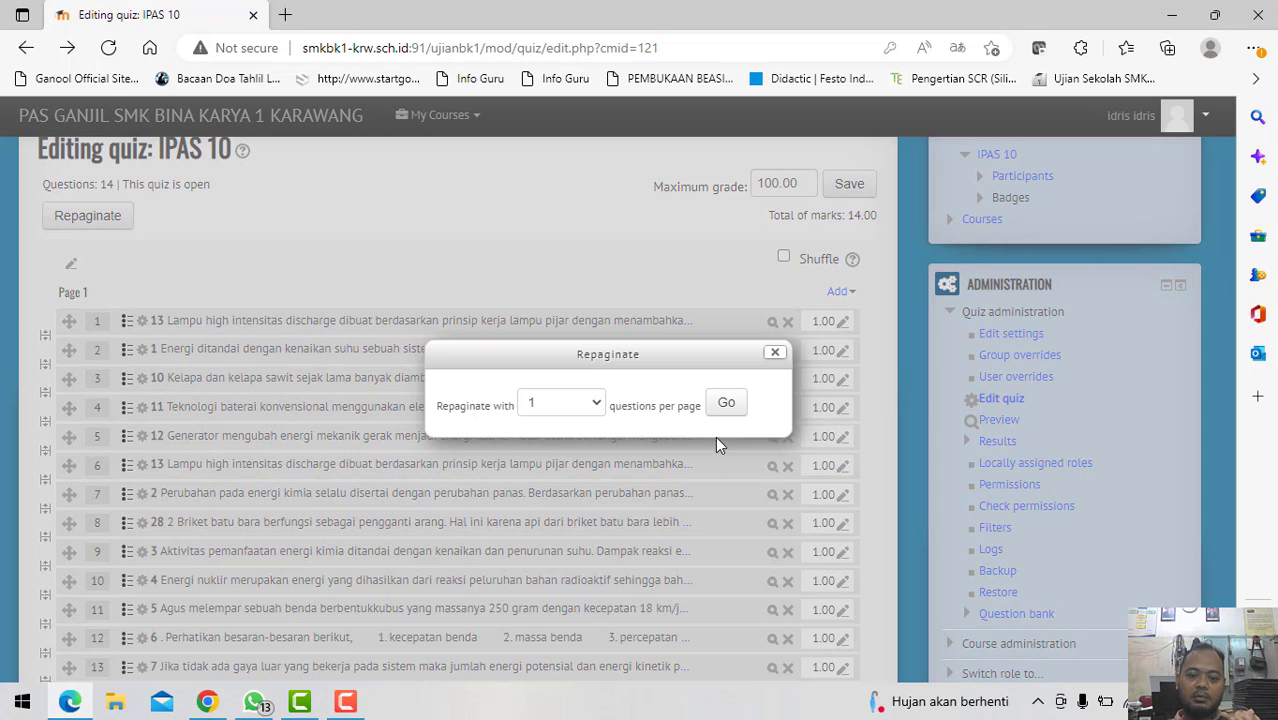
click(562, 408)
click(543, 400)
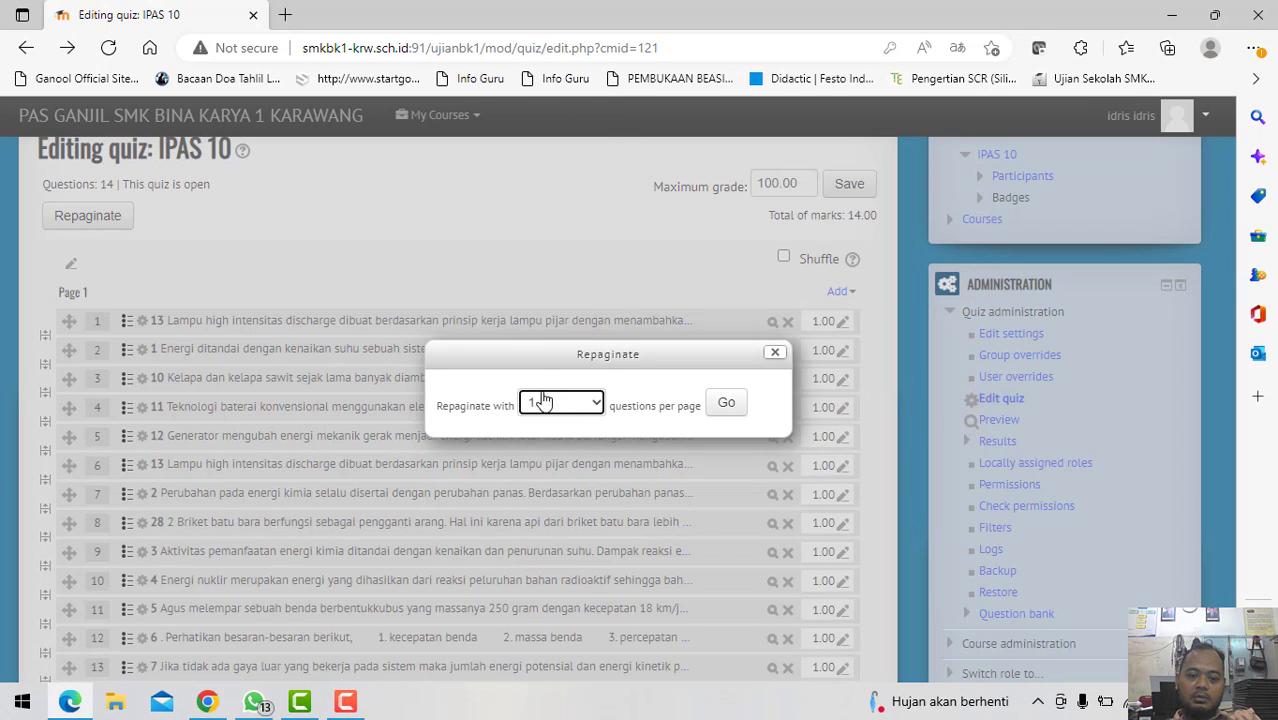
click(726, 406)
scroll(300, 417, down, 3)
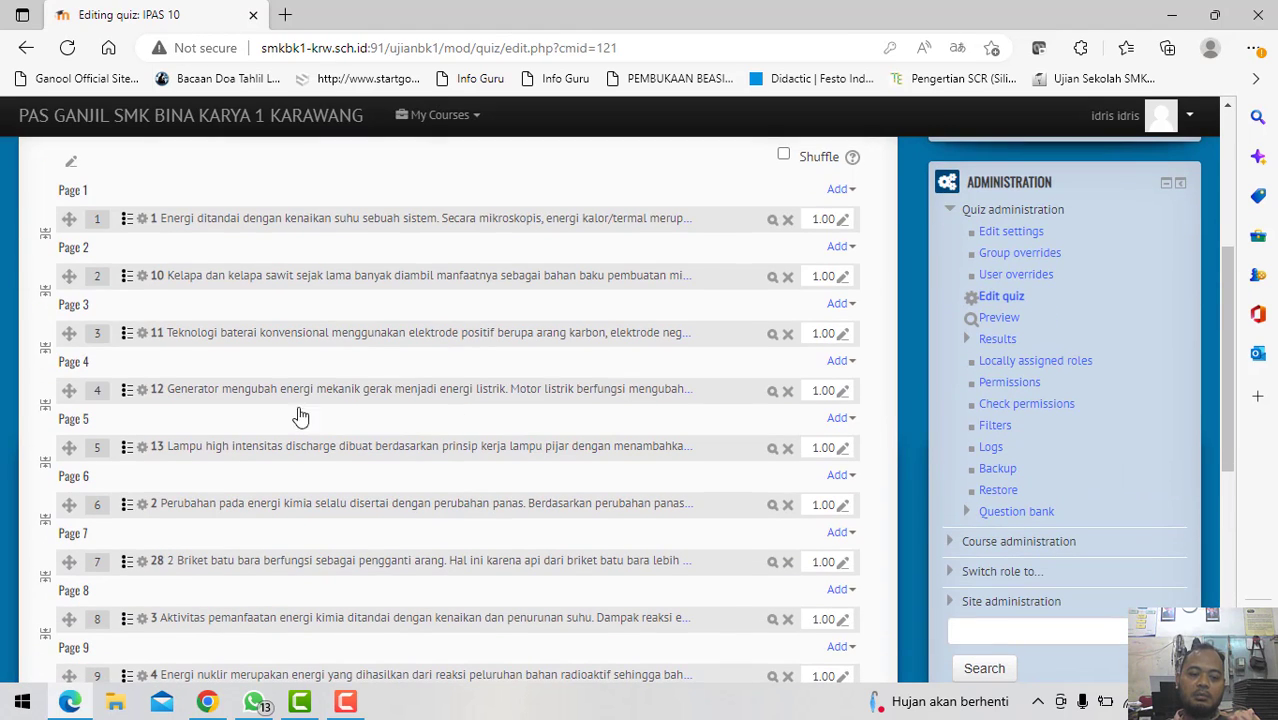
scroll(740, 320, up, 3)
Step: Preview the repaginated quiz, advance from question 1 to question 2, and return to the quiz editing page
scroll(995, 484, down, 2)
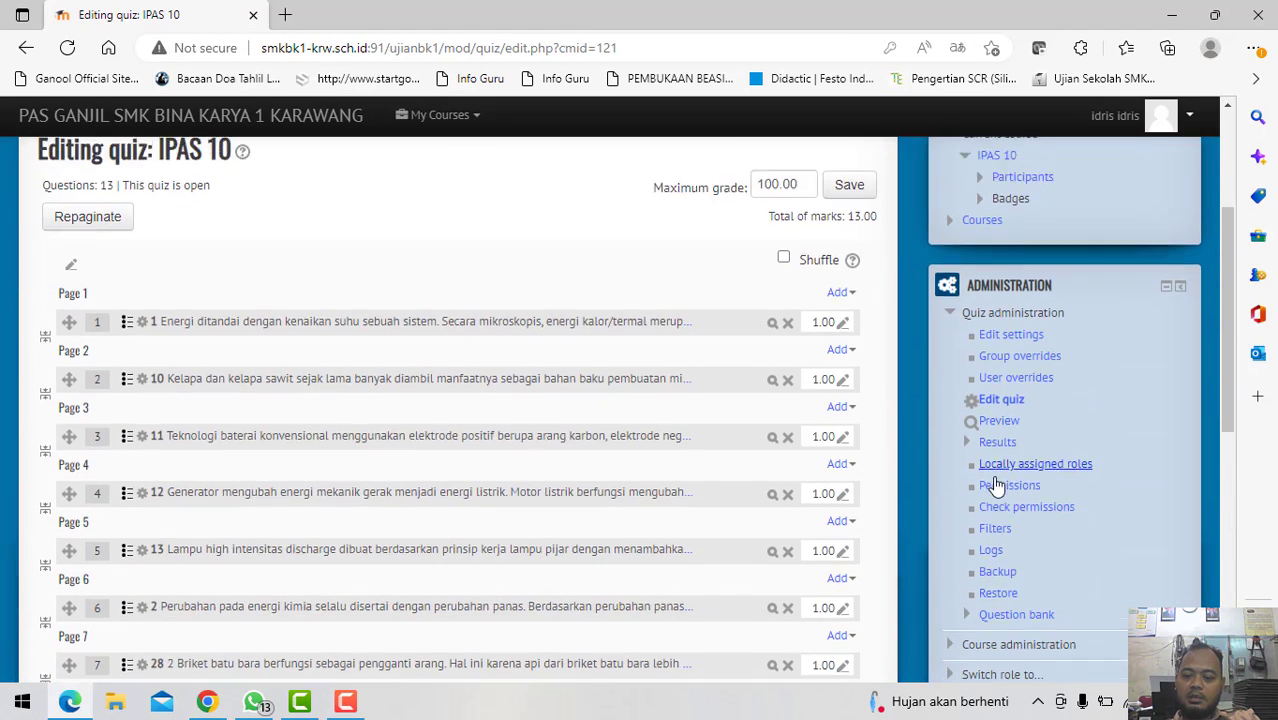
click(998, 406)
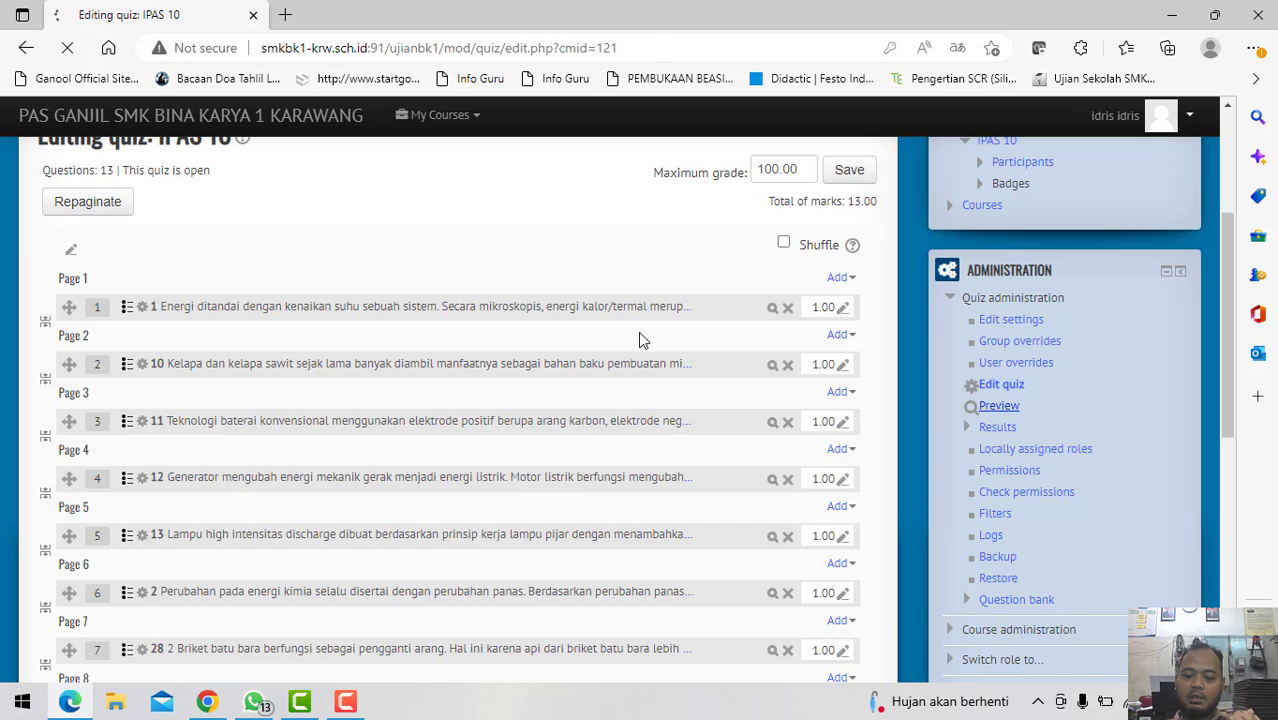
scroll(522, 385, down, 4)
scroll(305, 322, up, 2)
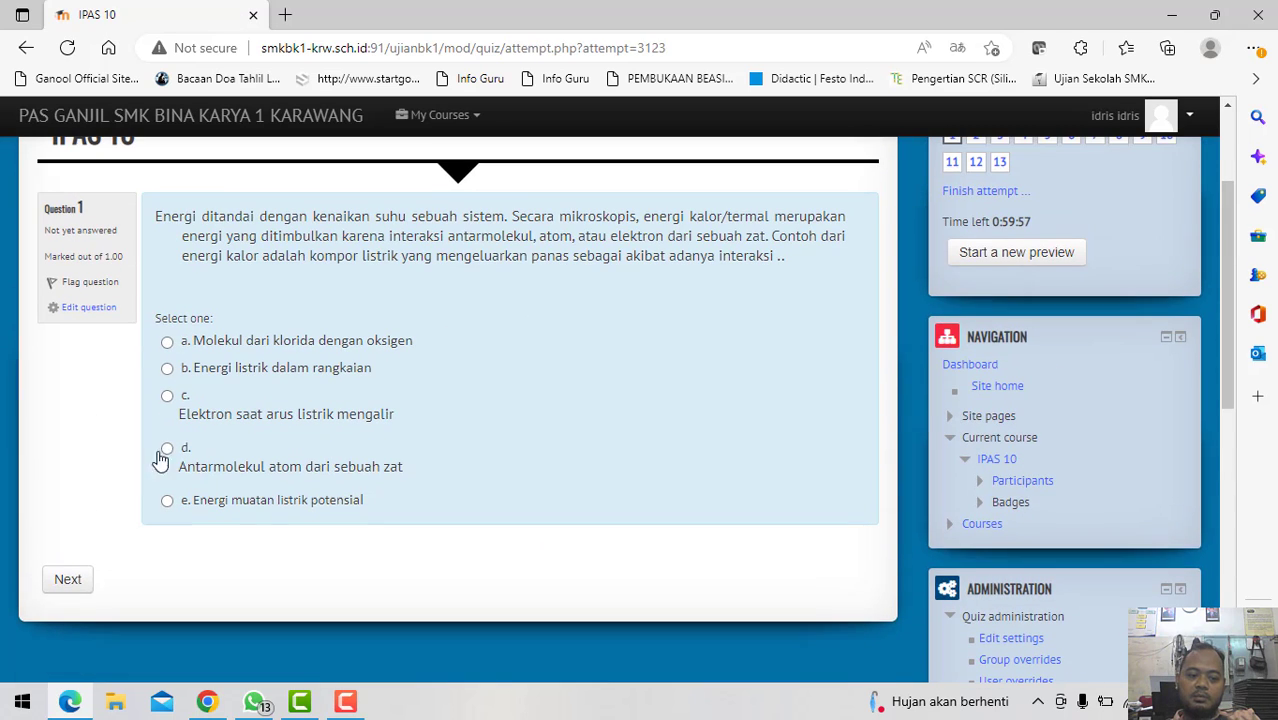
click(70, 580)
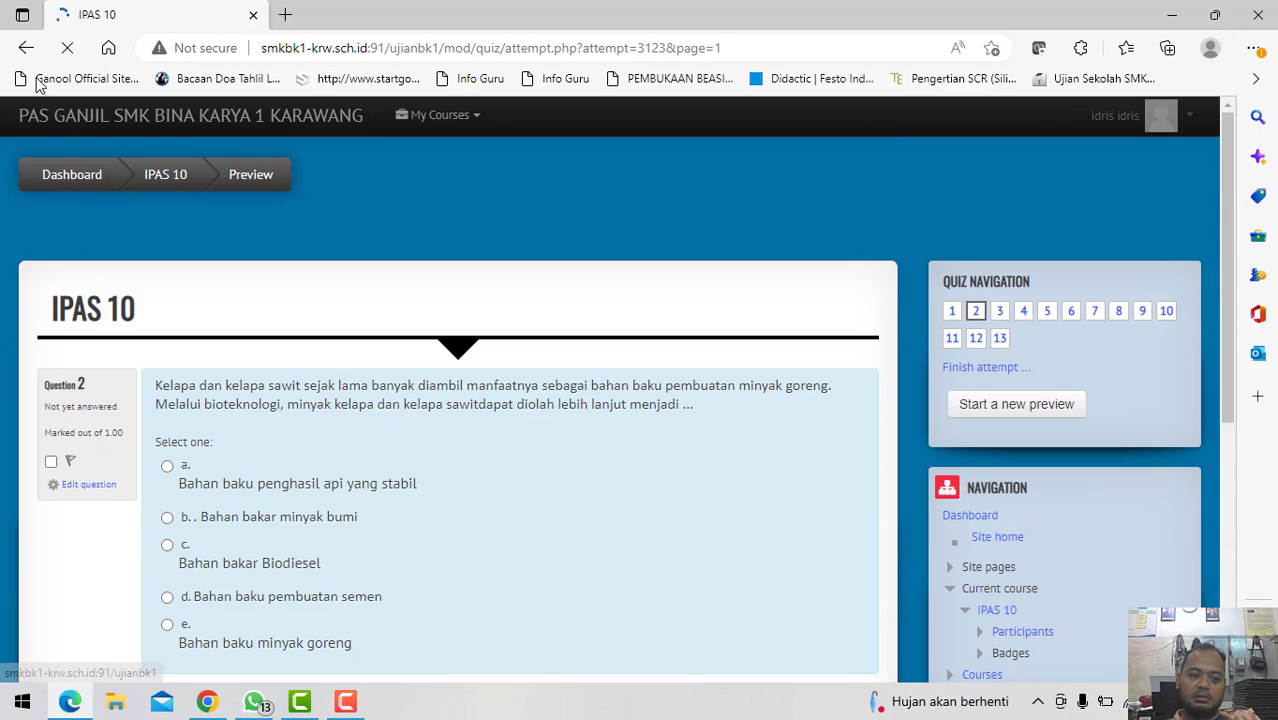
click(26, 48)
click(26, 48)
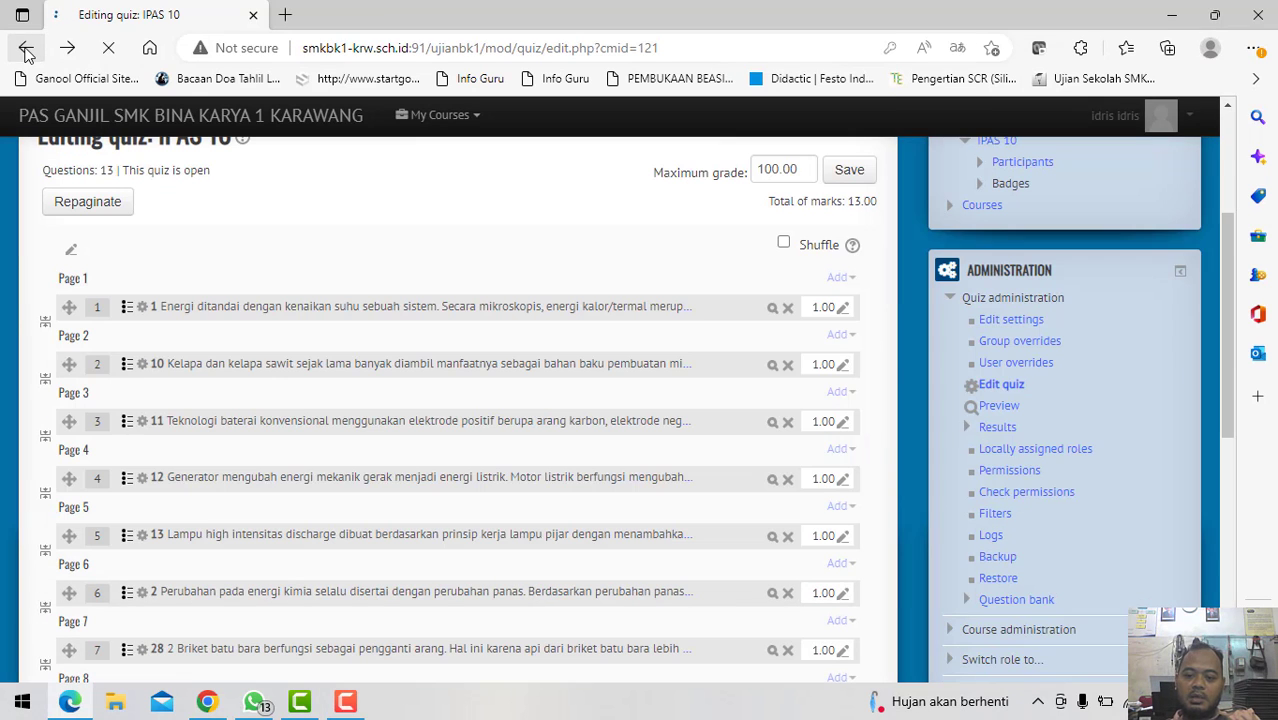
scroll(1050, 379, up, 1)
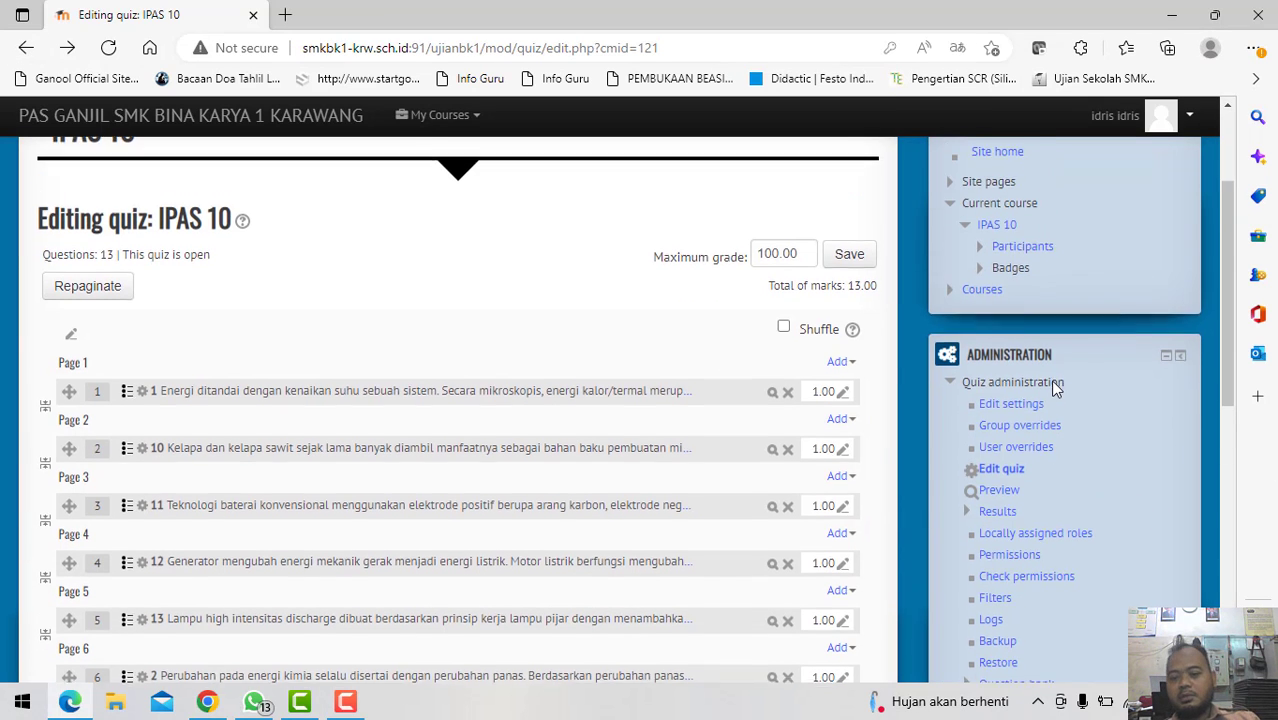
scroll(1050, 462, down, 2)
scroll(1050, 462, down, 1)
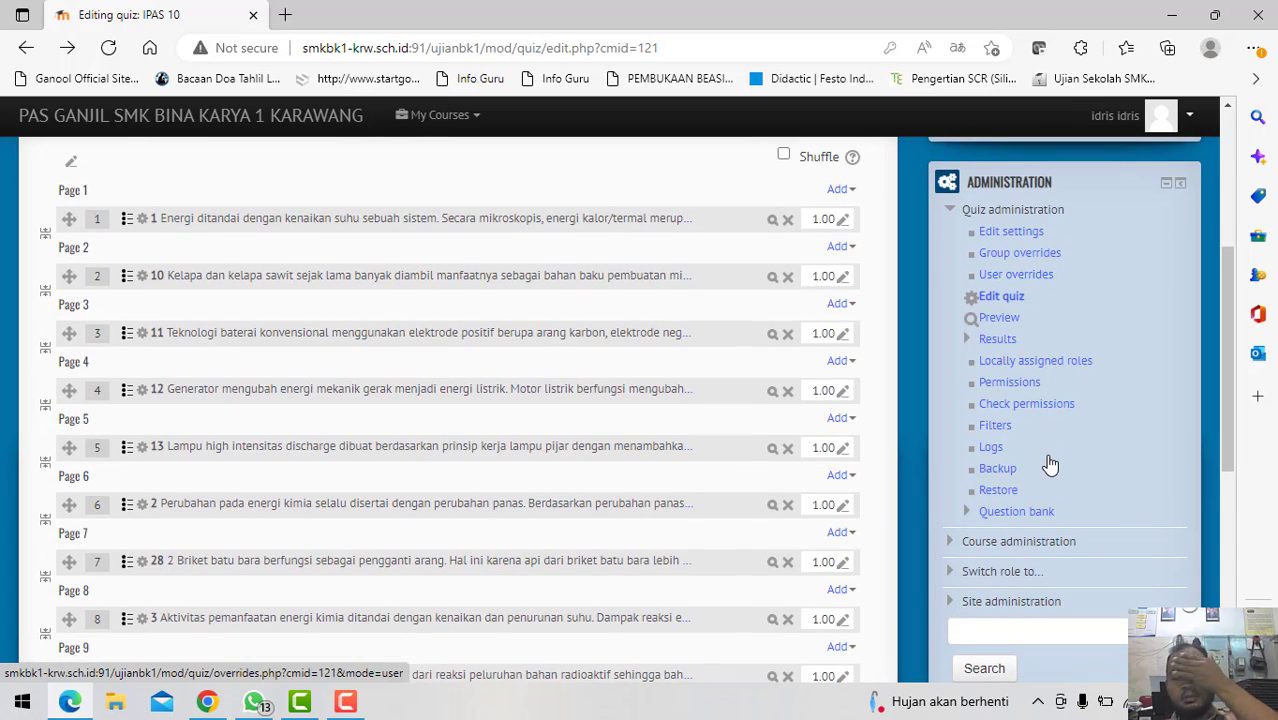
scroll(903, 437, up, 2)
scroll(892, 390, up, 2)
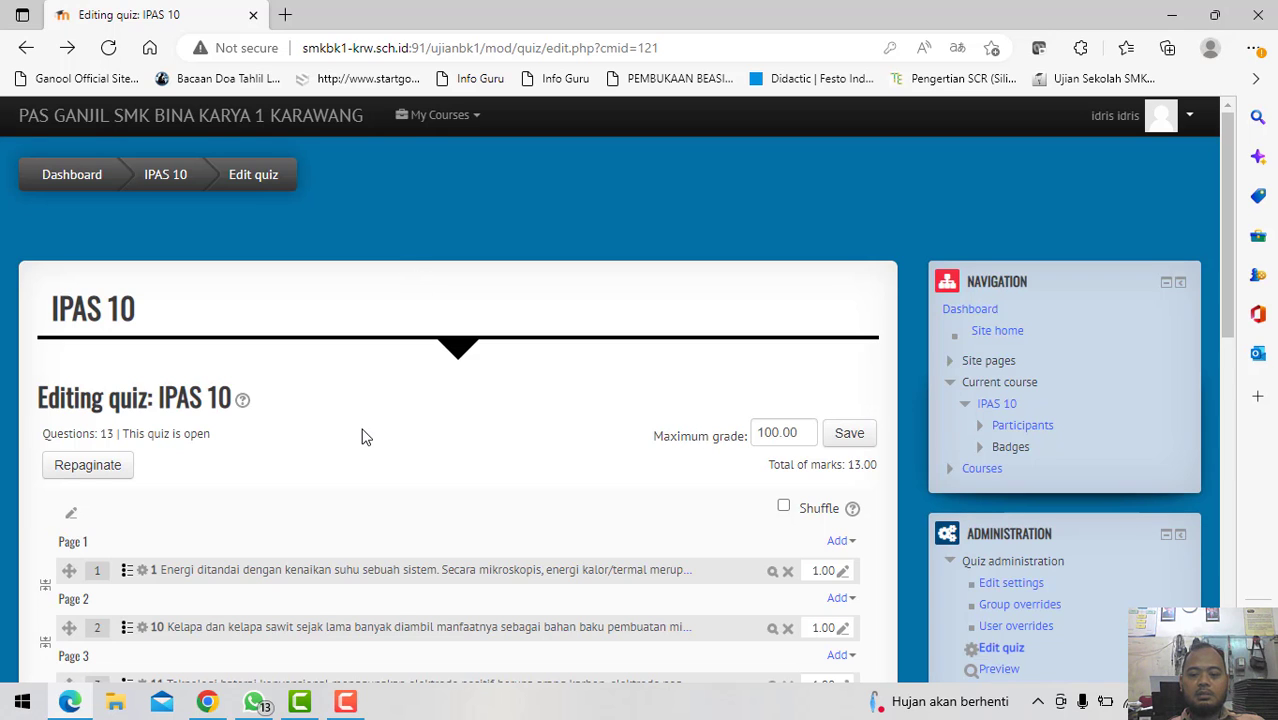
scroll(435, 465, down, 2)
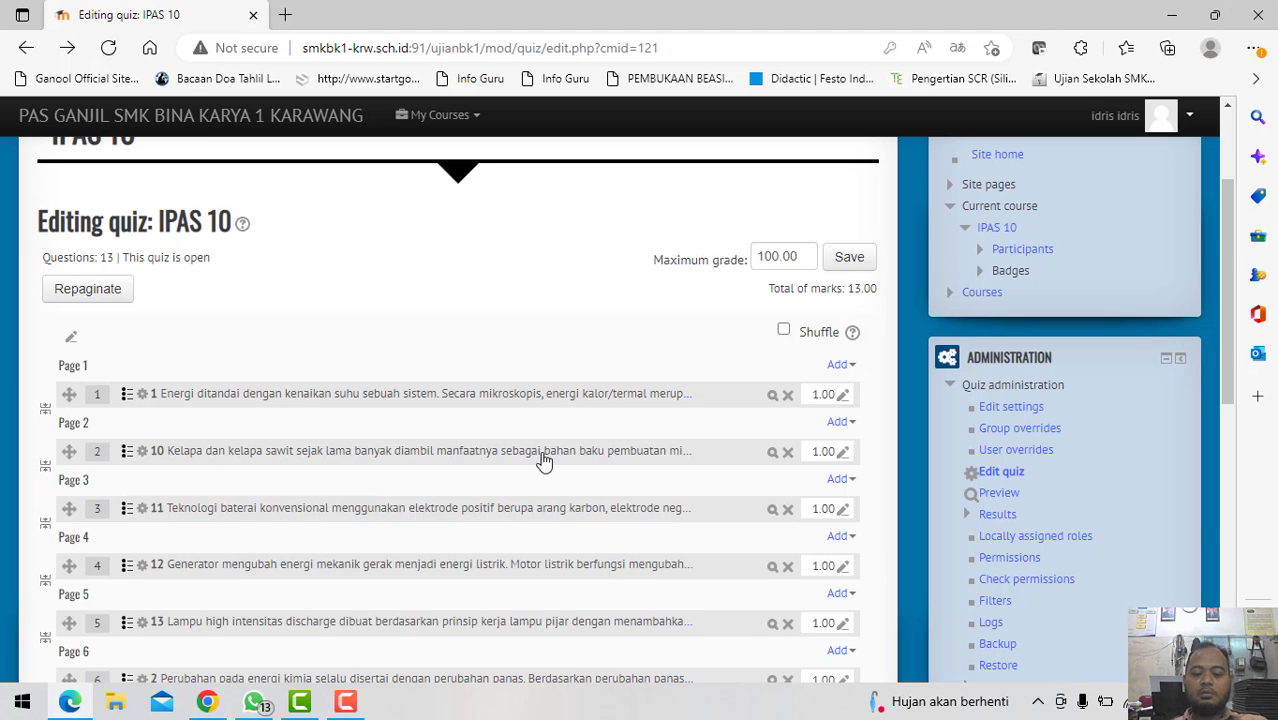
scroll(590, 437, down, 10)
scroll(590, 434, up, 6)
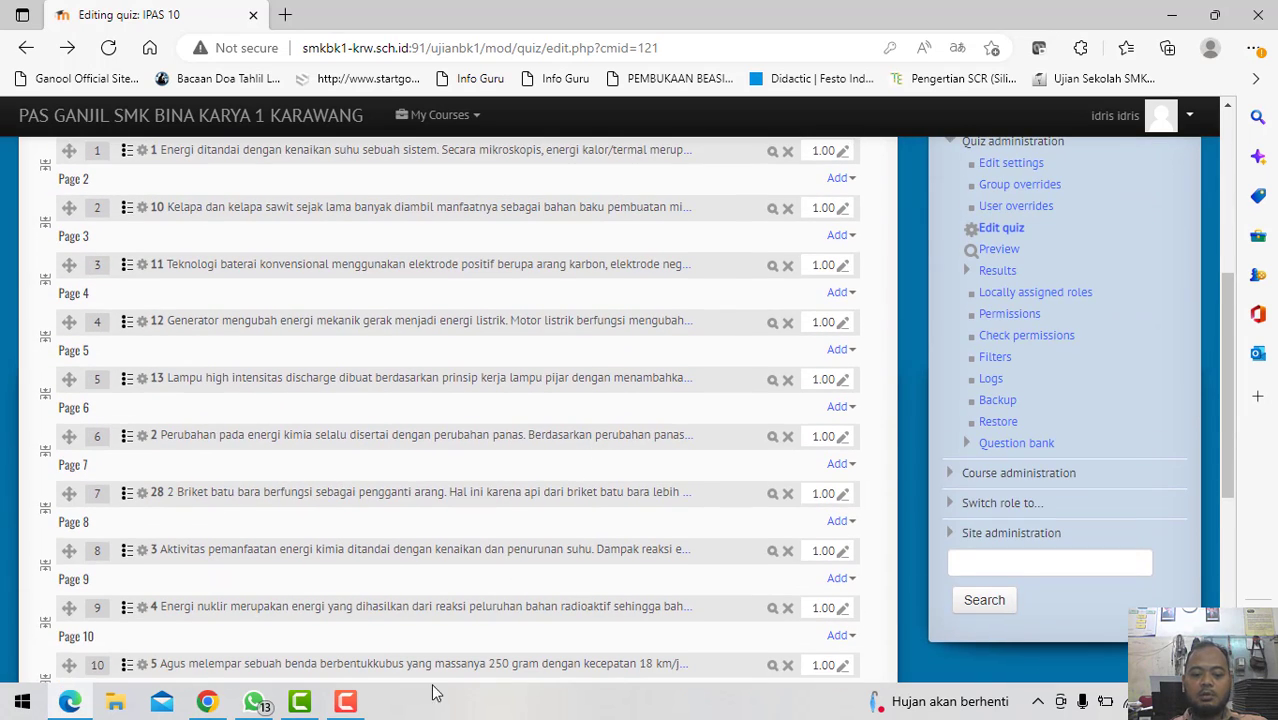
mouse_move(347, 706)
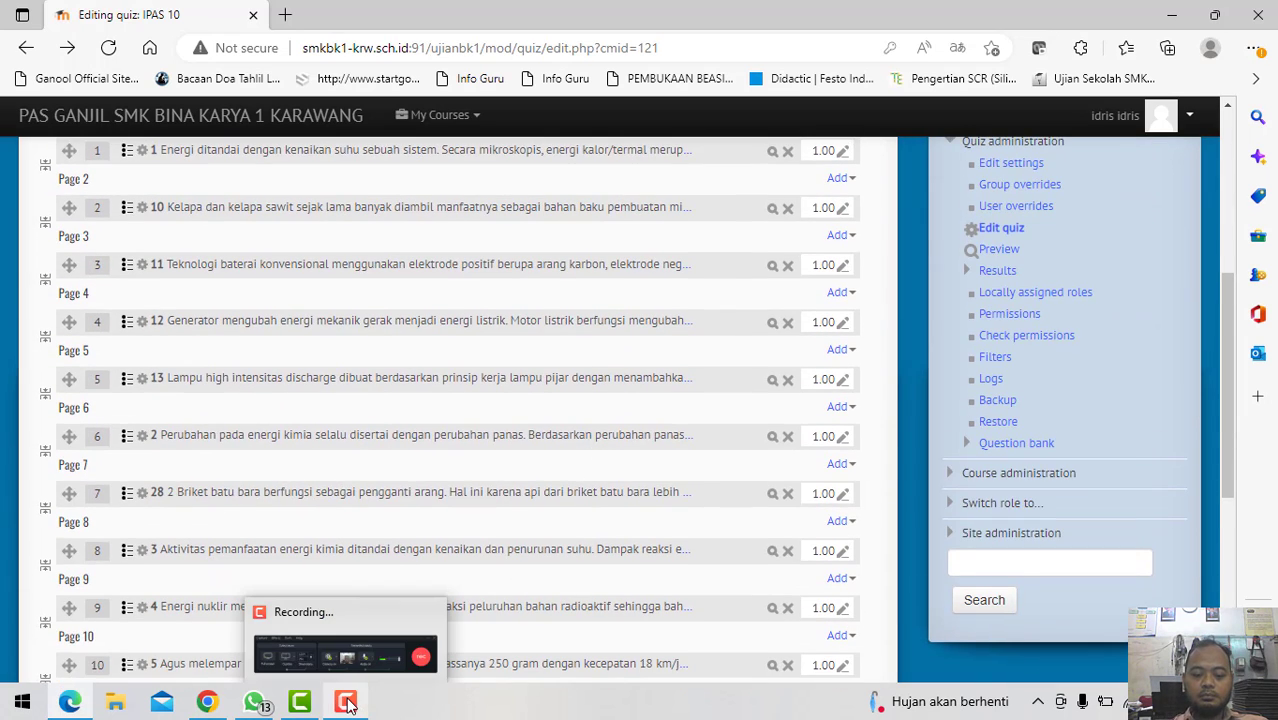